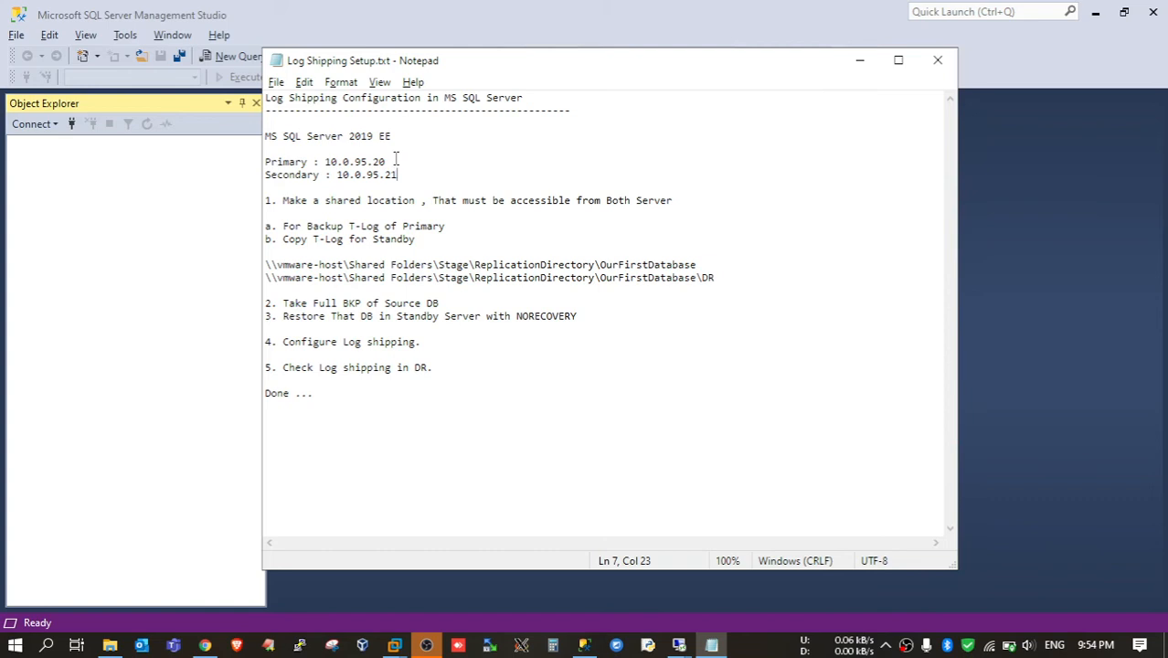
Review the primary and secondary server addresses and the SQL Server version in the log shipping notes
{"action": "left_click_drag", "start_coordinate": [387, 161], "coordinate": [326, 162]}
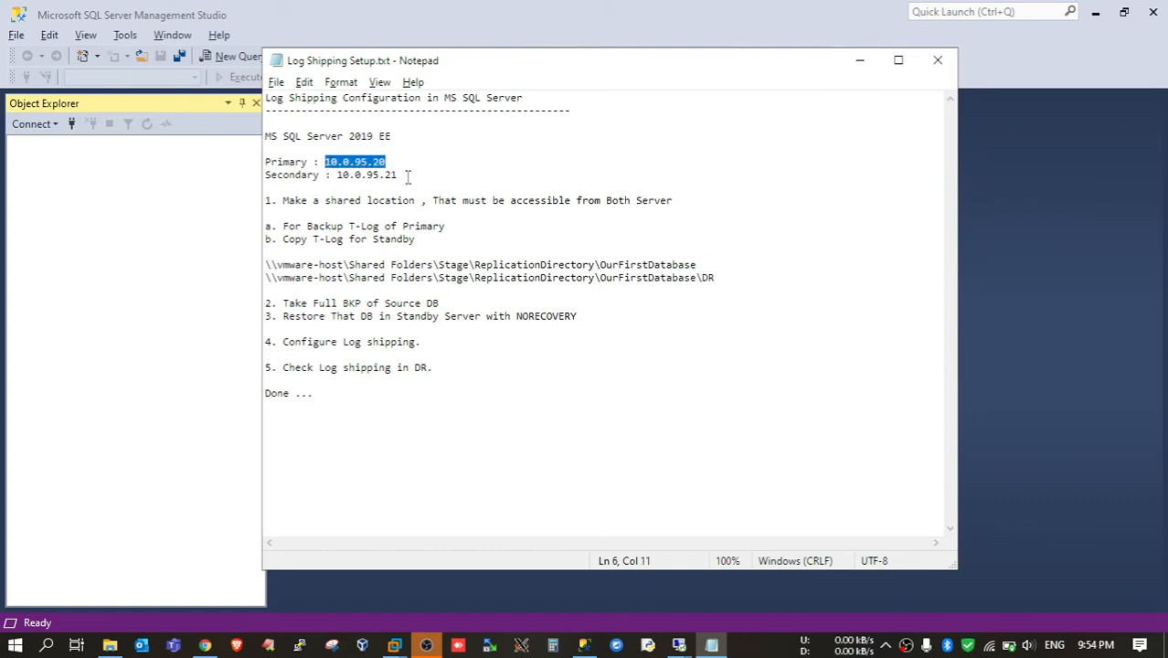
{"action": "left_click_drag", "start_coordinate": [406, 174], "coordinate": [338, 176]}
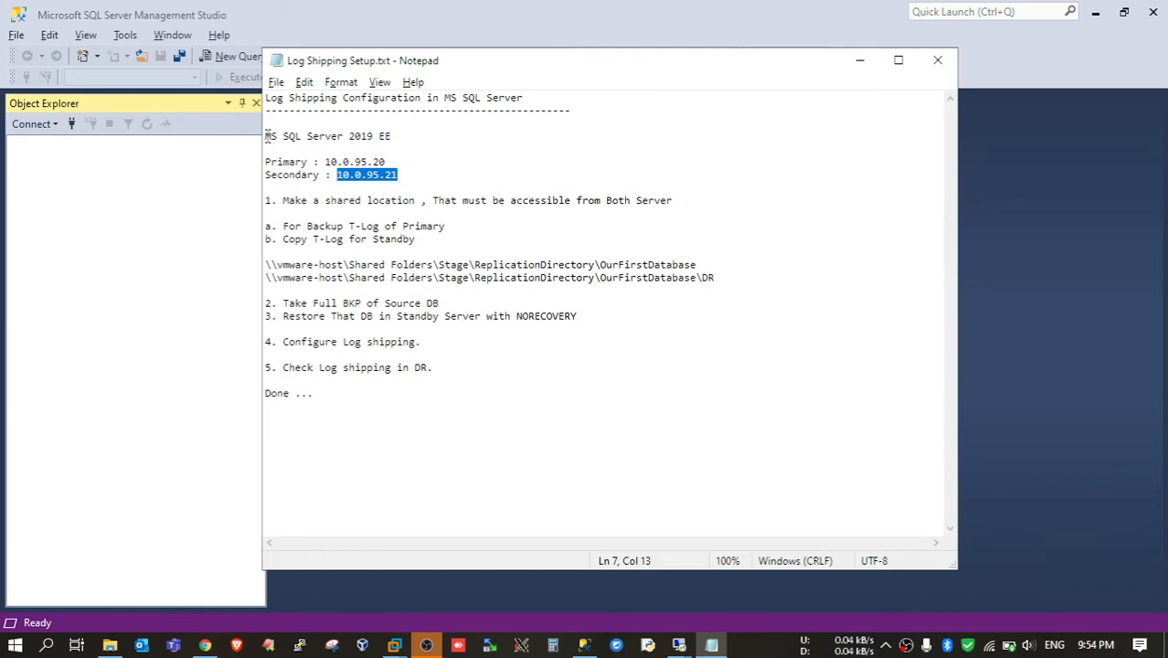
{"action": "left_click_drag", "start_coordinate": [269, 137], "coordinate": [370, 136]}
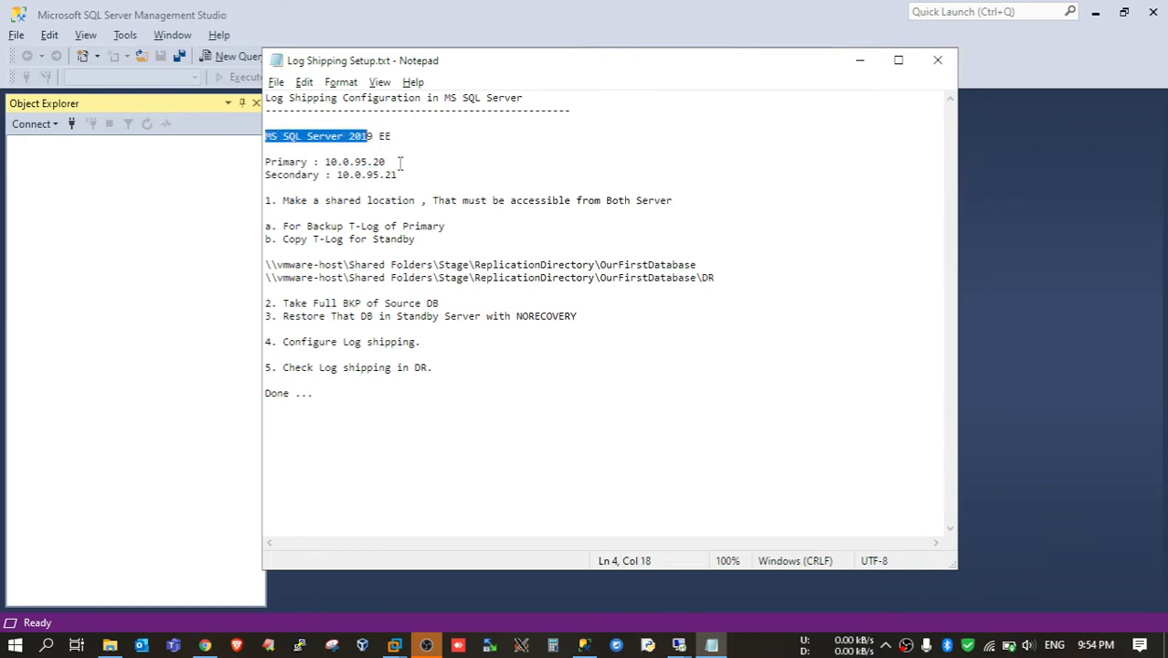
{"action": "left_click", "coordinate": [420, 175]}
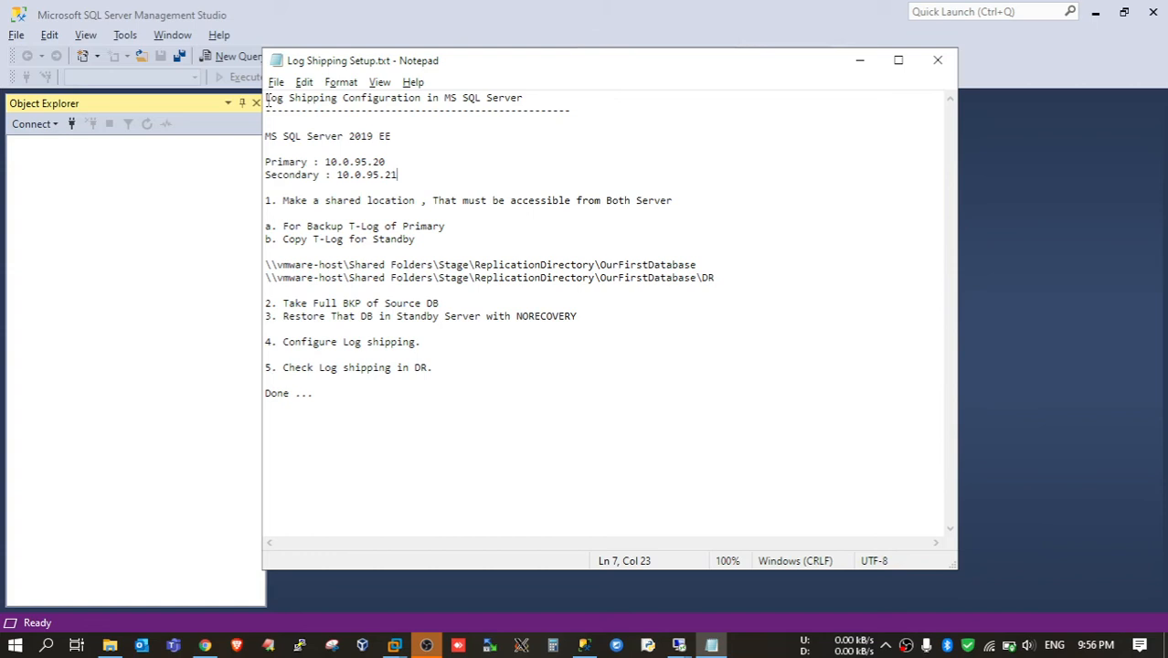
Switch to SQL Server Management Studio and connect to the database engine at 10.0.95.20, entering the account password
{"action": "left_click", "coordinate": [187, 197]}
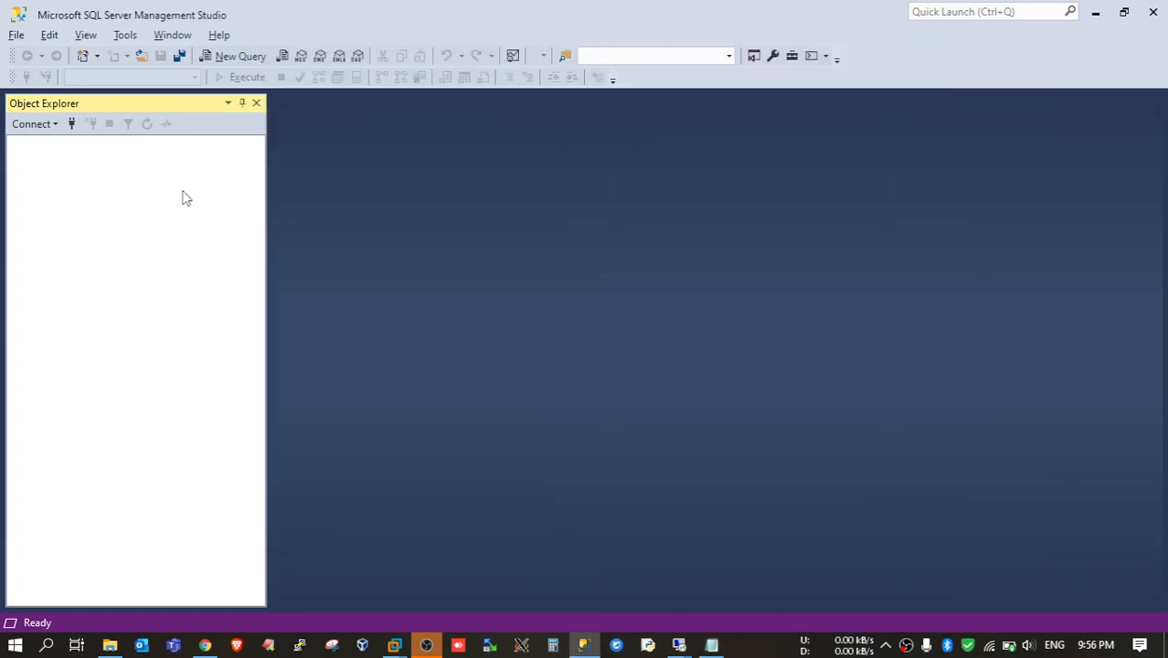
{"action": "left_click", "coordinate": [28, 125]}
{"action": "left_click", "coordinate": [70, 143]}
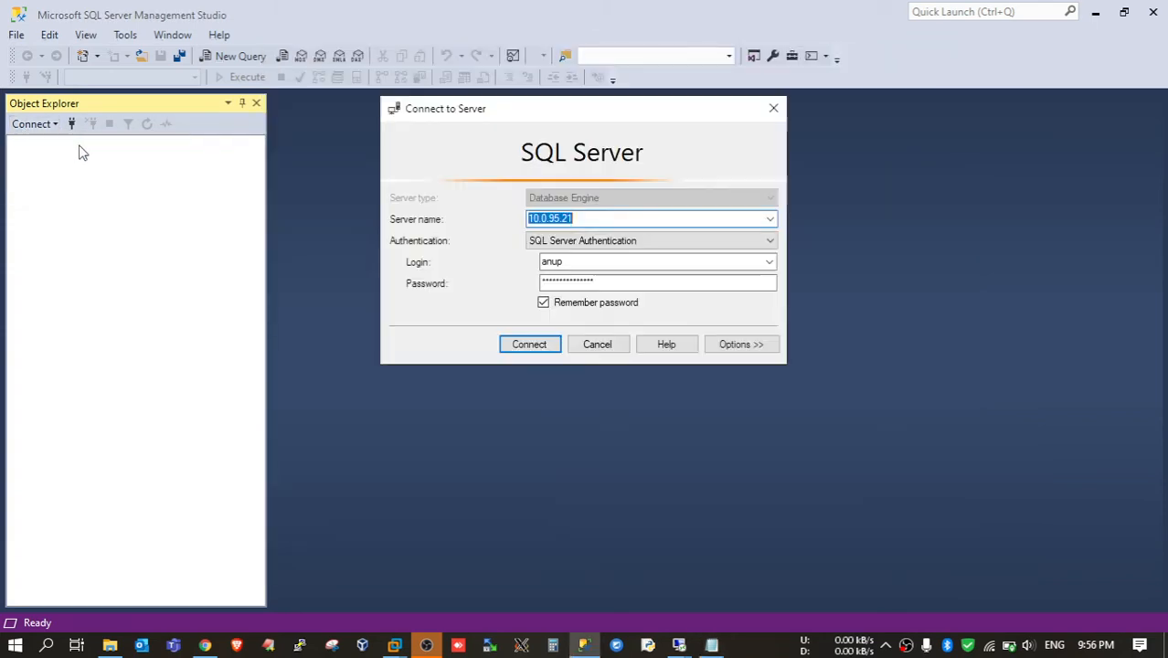
{"action": "left_click", "coordinate": [599, 218]}
{"action": "key", "text": "BackSpace"}
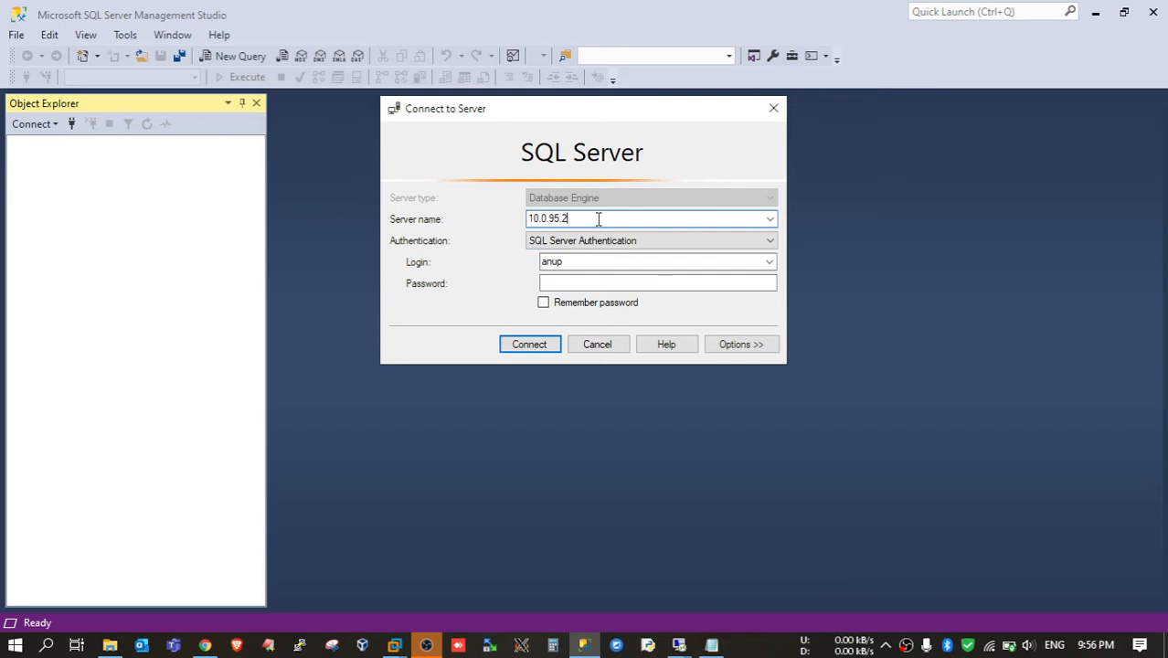
{"action": "type", "text": "0"}
{"action": "left_click", "coordinate": [578, 282]}
{"action": "type", "text": "****"}
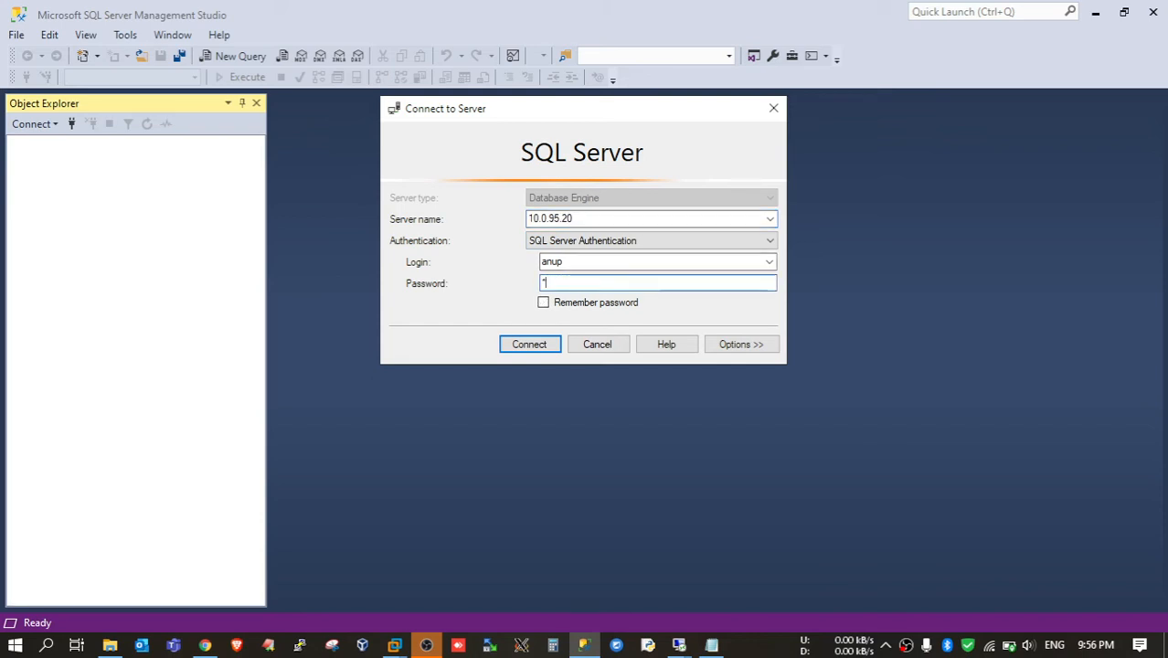
{"action": "key", "text": "Return"}
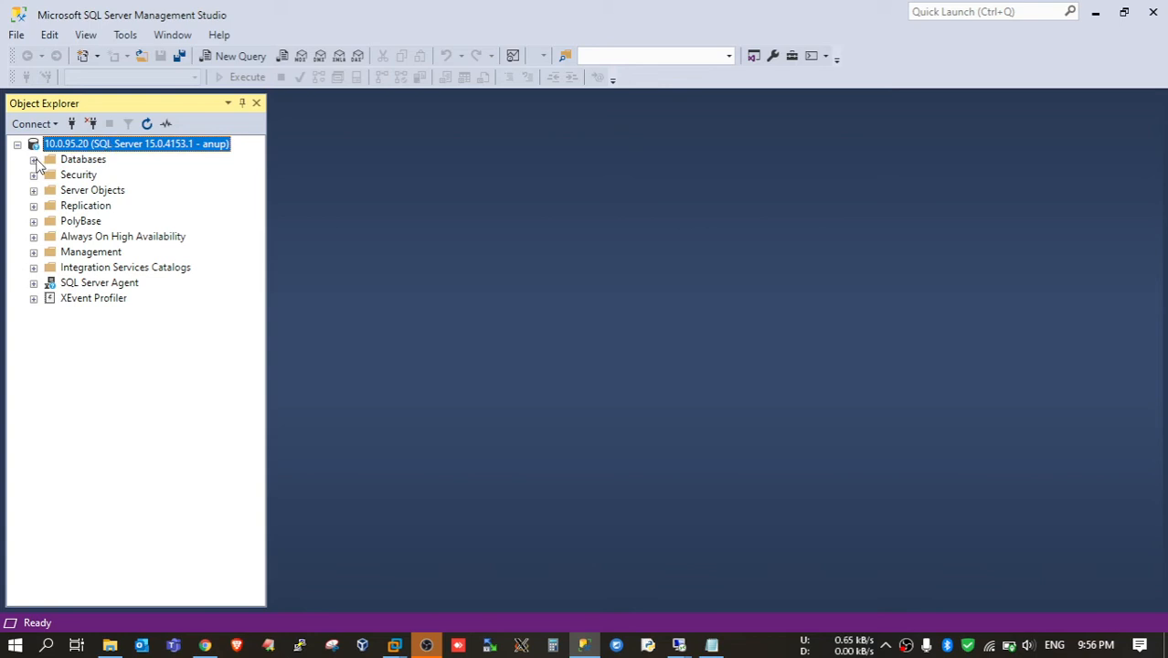
Expand the databases on the primary server 10.0.95.20 and look at MYDBPRD and OurFirstDatabase
{"action": "left_click", "coordinate": [34, 159]}
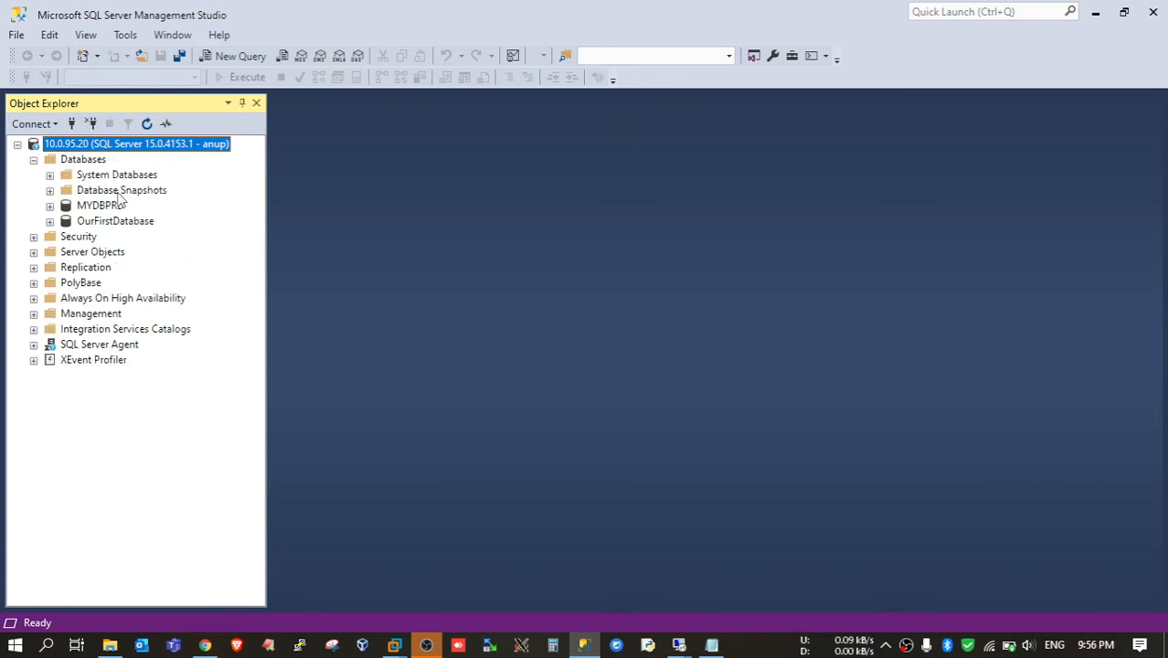
{"action": "left_click", "coordinate": [111, 209]}
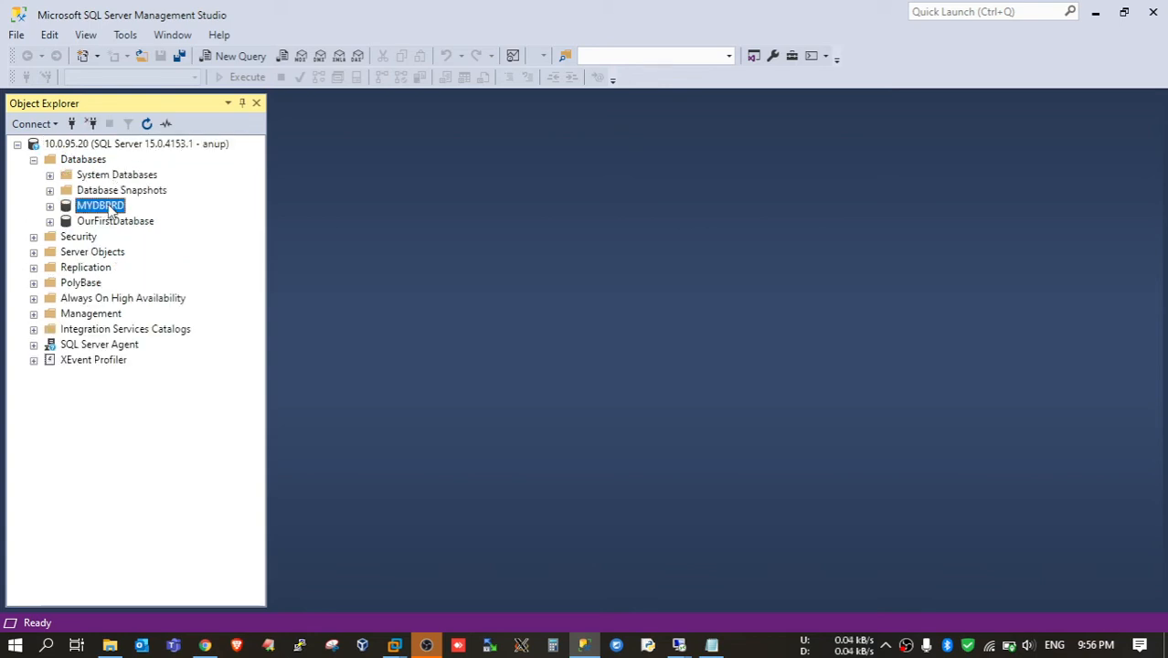
{"action": "left_click", "coordinate": [117, 227]}
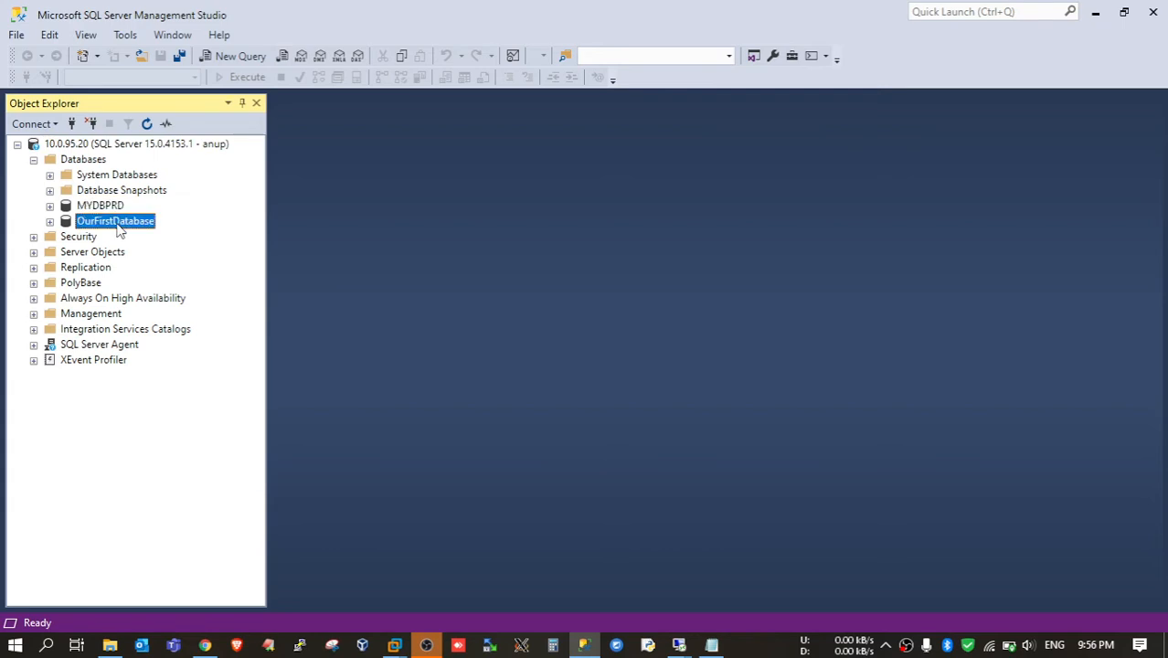
Connect to the secondary database engine at 10.0.95.21 with SQL Server Authentication, entering the login name and account password
{"action": "left_click", "coordinate": [32, 123]}
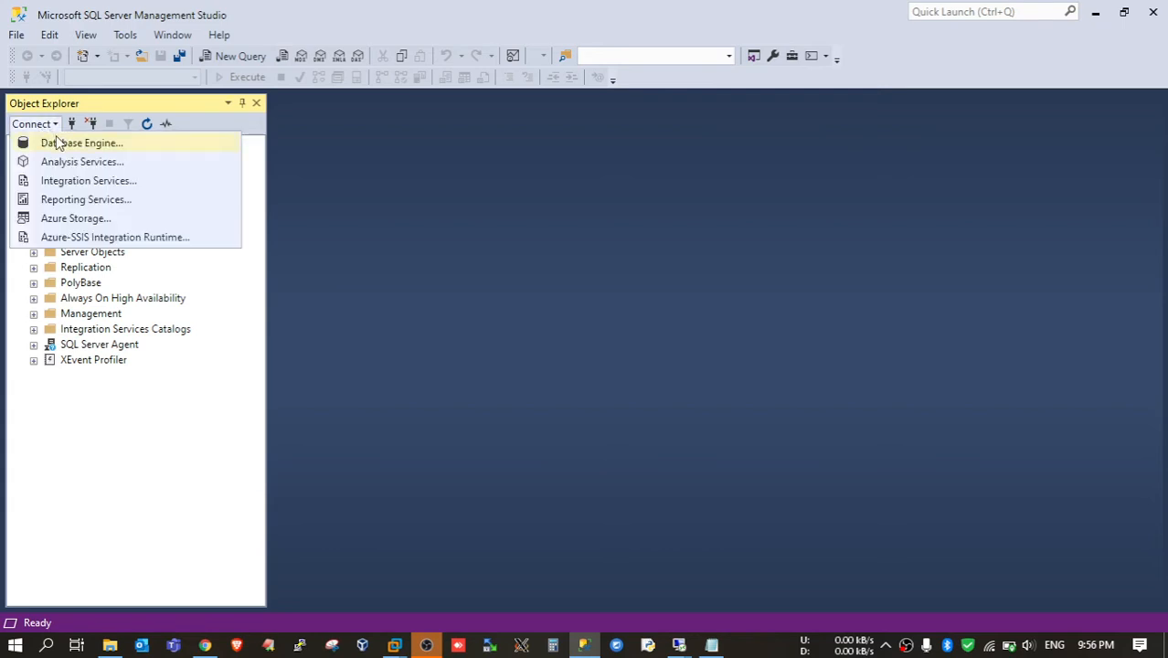
{"action": "left_click", "coordinate": [43, 141]}
{"action": "left_click", "coordinate": [589, 220]}
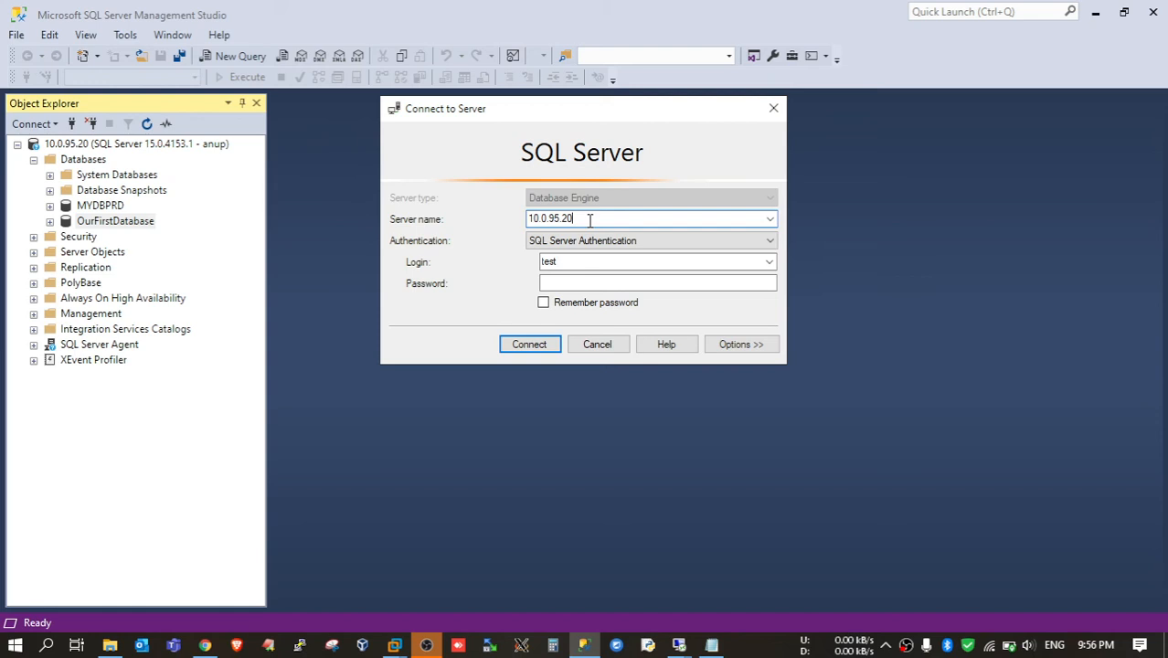
{"action": "key", "text": "BackSpace"}
{"action": "type", "text": "1"}
{"action": "left_click", "coordinate": [568, 283]}
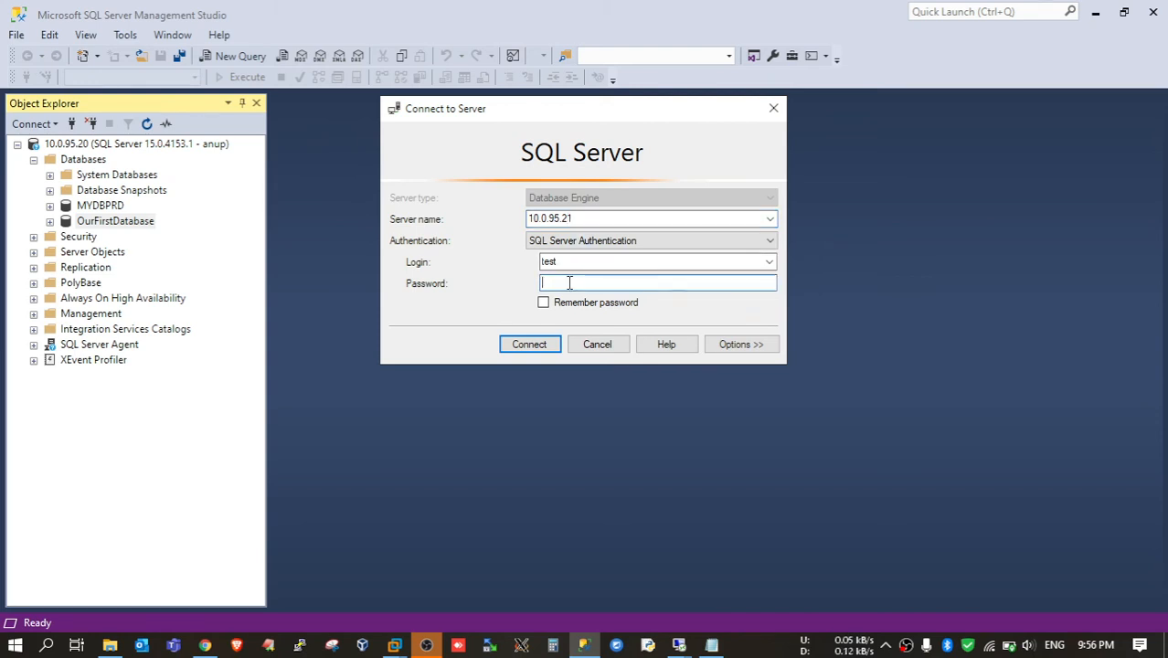
{"action": "double_click", "coordinate": [568, 263]}
{"action": "type", "text": "anup"}
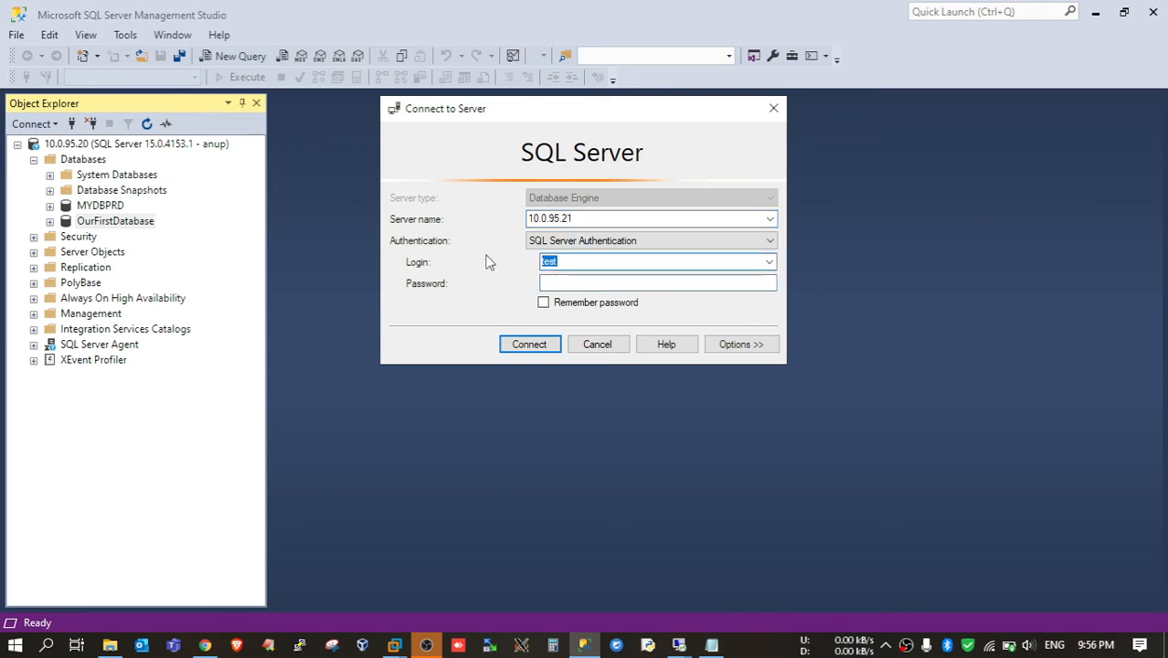
{"action": "key", "text": "Tab"}
{"action": "type", "text": "****"}
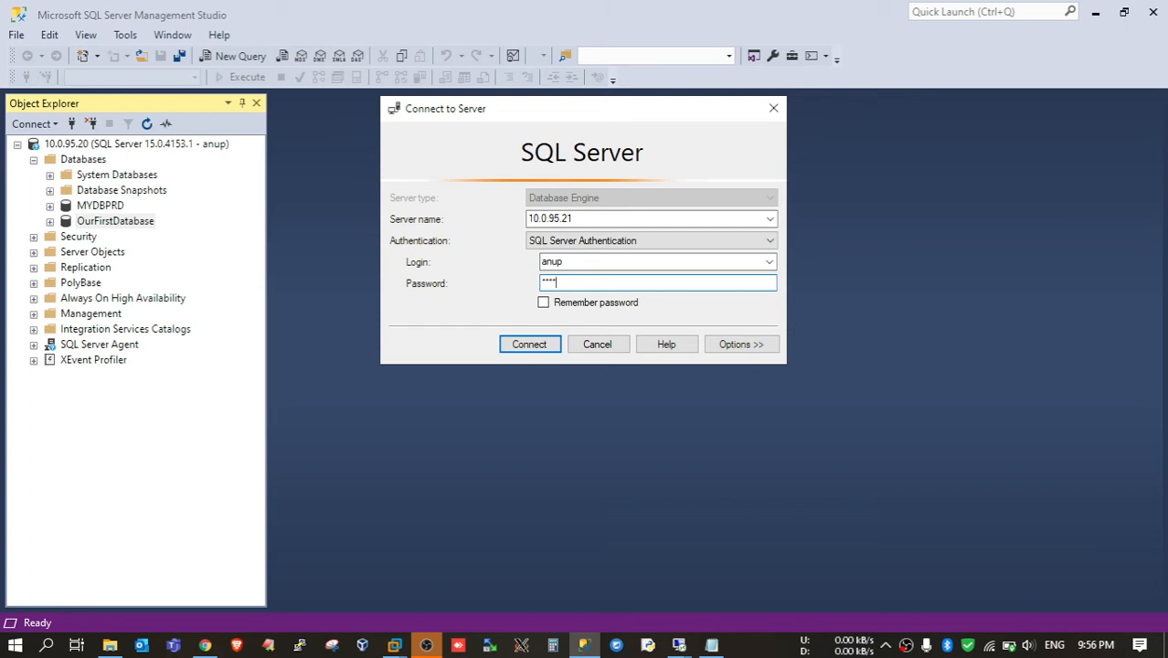
{"action": "key", "text": "Return"}
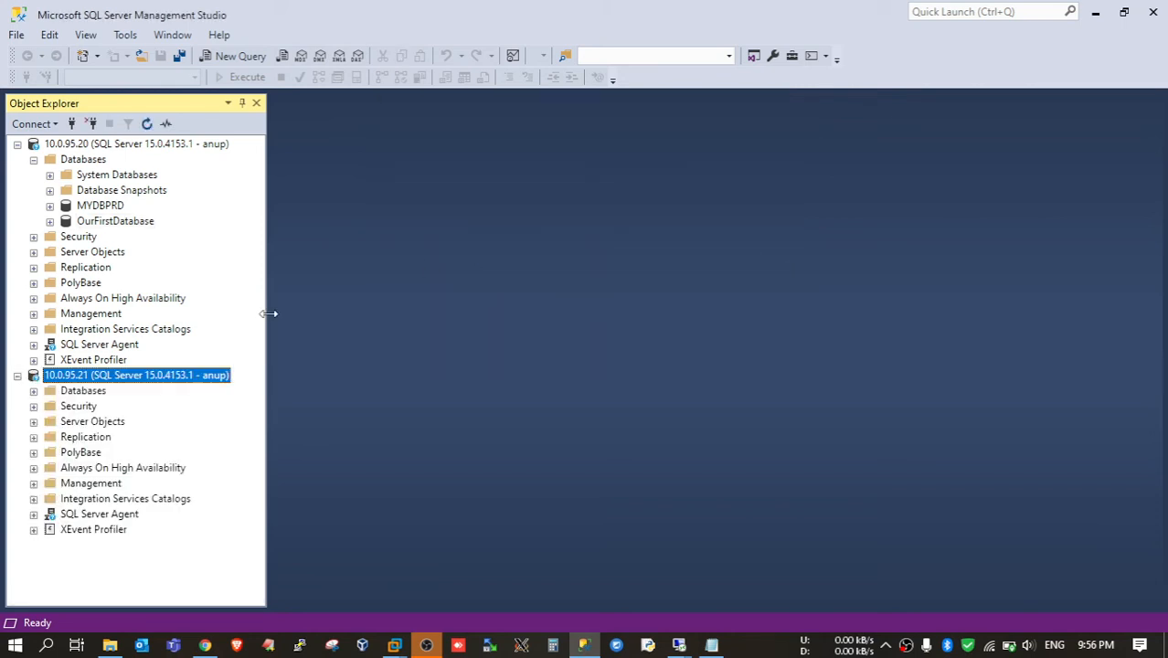
Expand the databases on the secondary server 10.0.95.21 and look at the MYDBPRD_DR database
{"action": "left_click", "coordinate": [34, 391]}
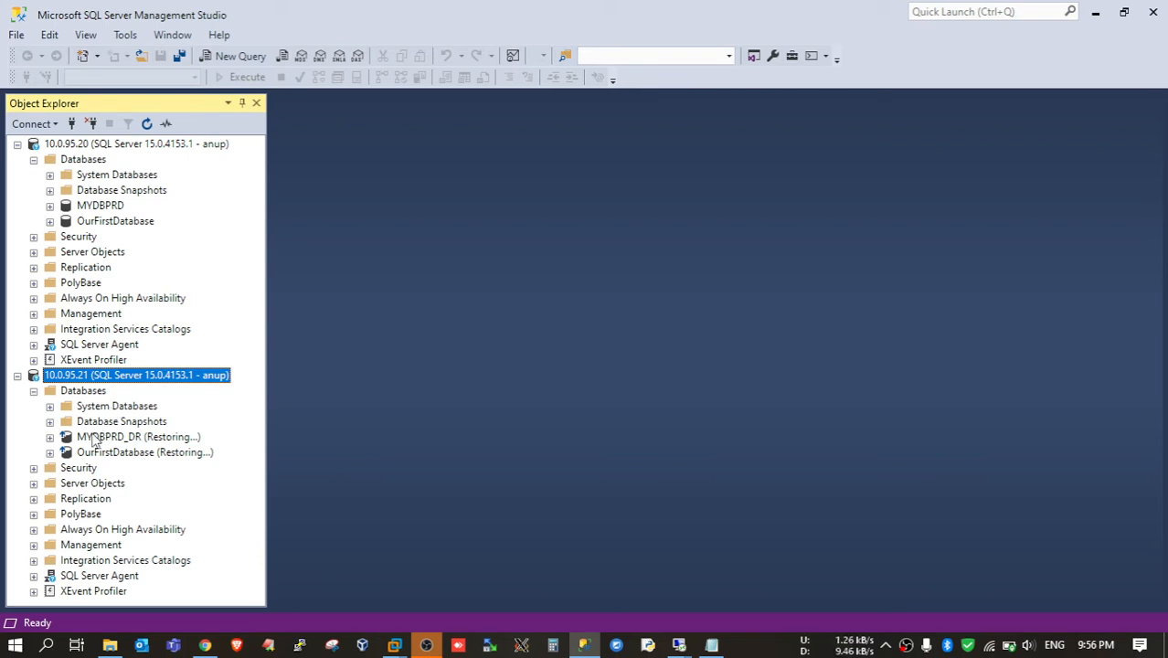
{"action": "left_click", "coordinate": [102, 438]}
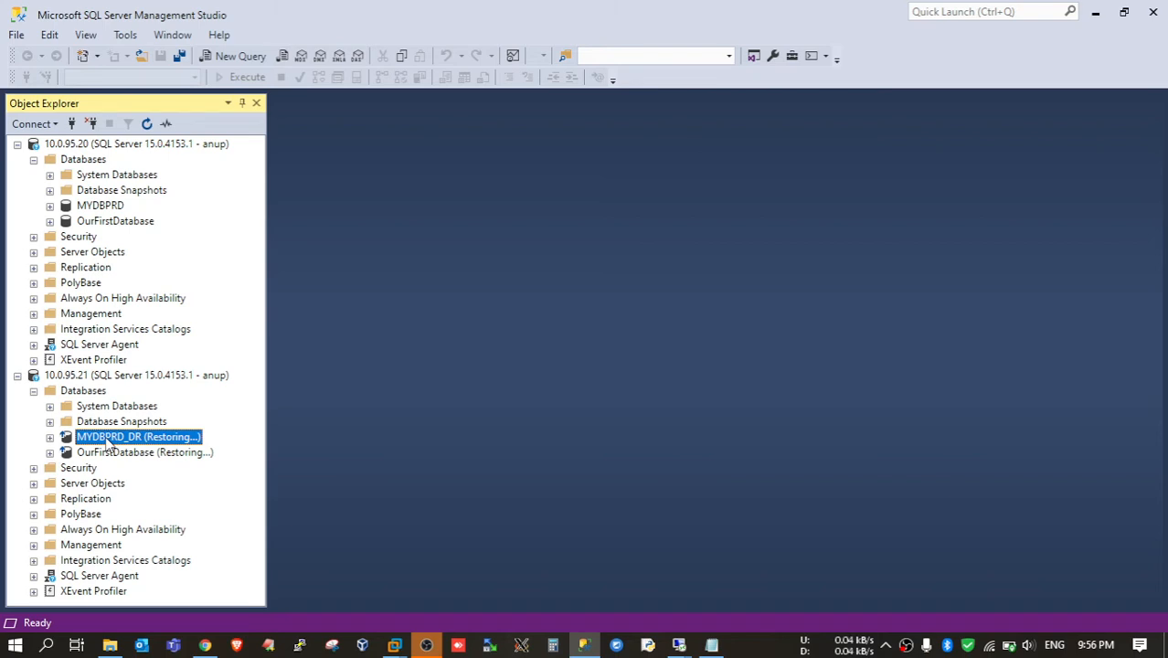
{"action": "left_click", "coordinate": [104, 378]}
{"action": "right_click", "coordinate": [104, 384]}
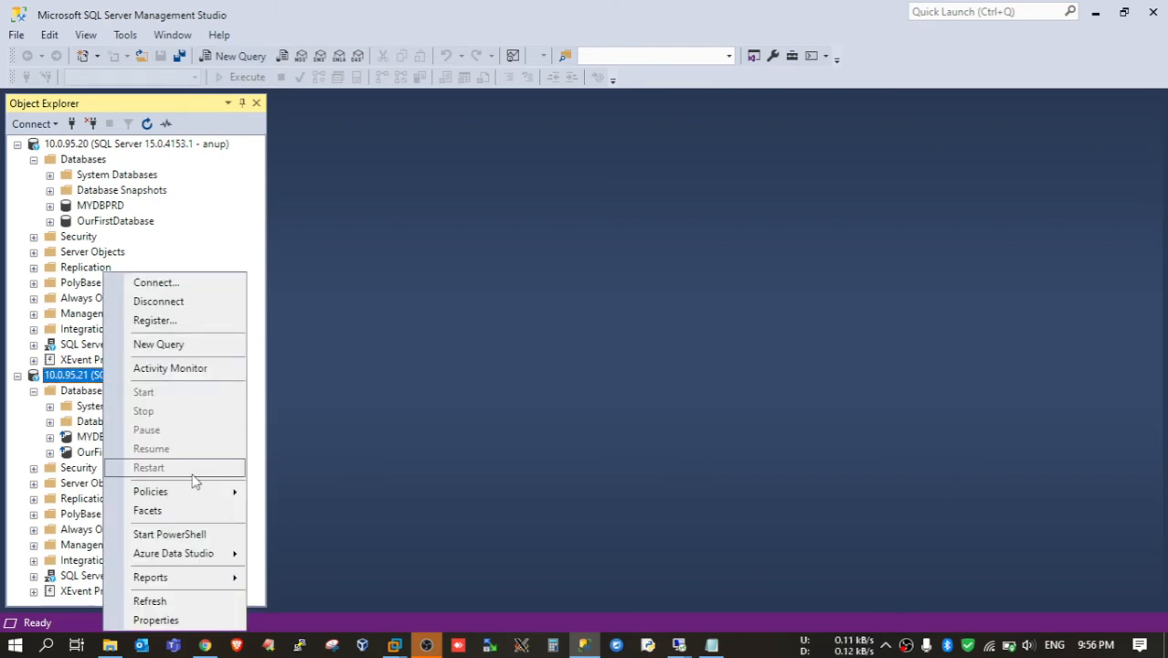
{"action": "left_click", "coordinate": [74, 373]}
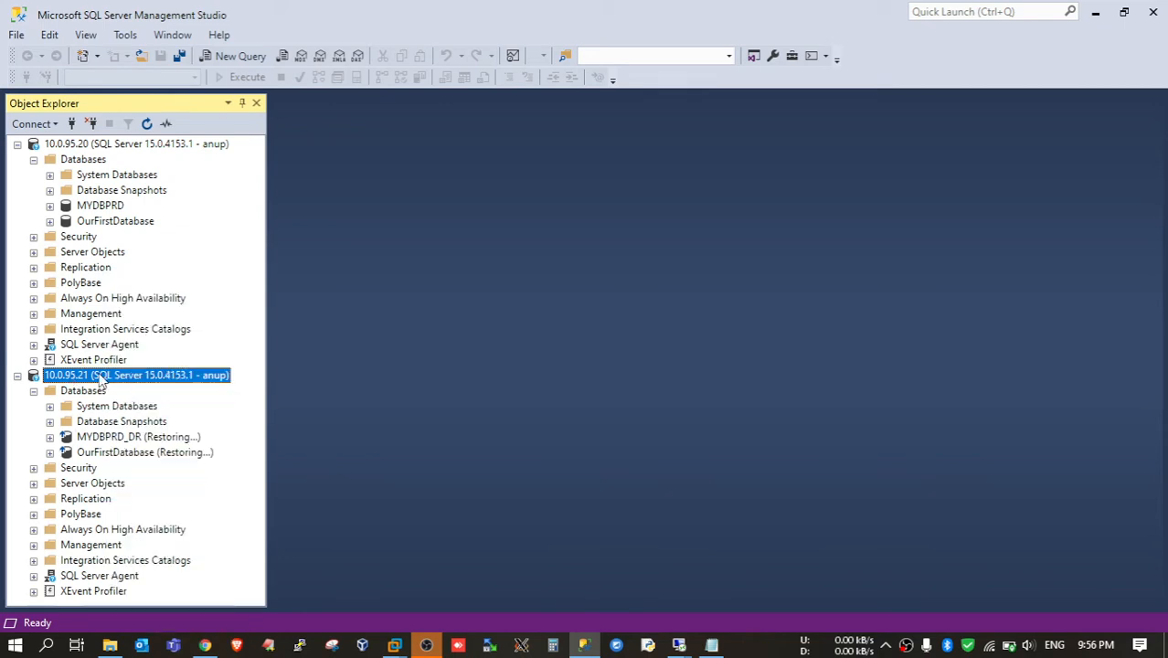
Open the Transaction Log Shipping Status report for server 10.0.95.21 and examine all of its columns
{"action": "right_click", "coordinate": [102, 382]}
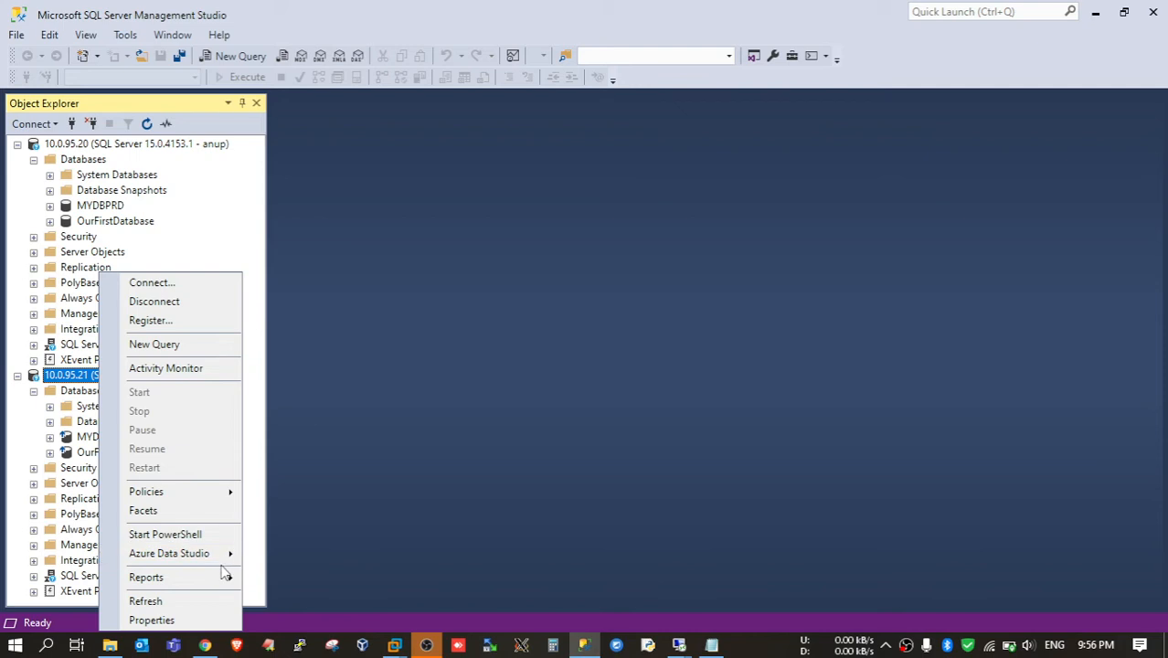
{"action": "mouse_move", "coordinate": [225, 575]}
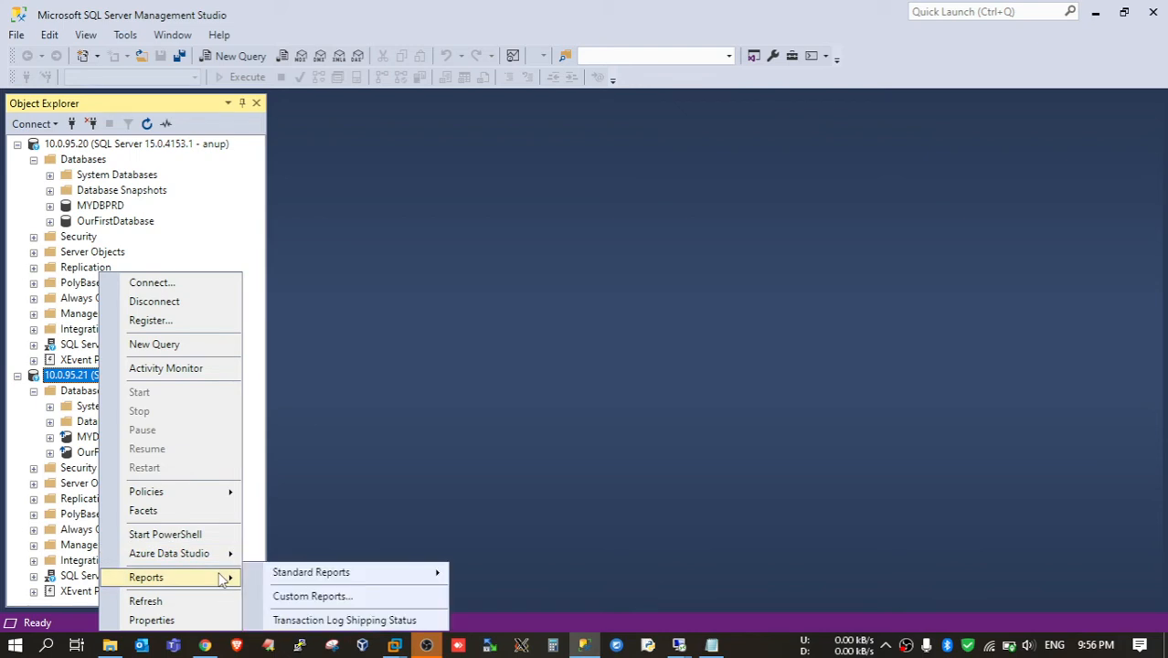
{"action": "left_click", "coordinate": [342, 621]}
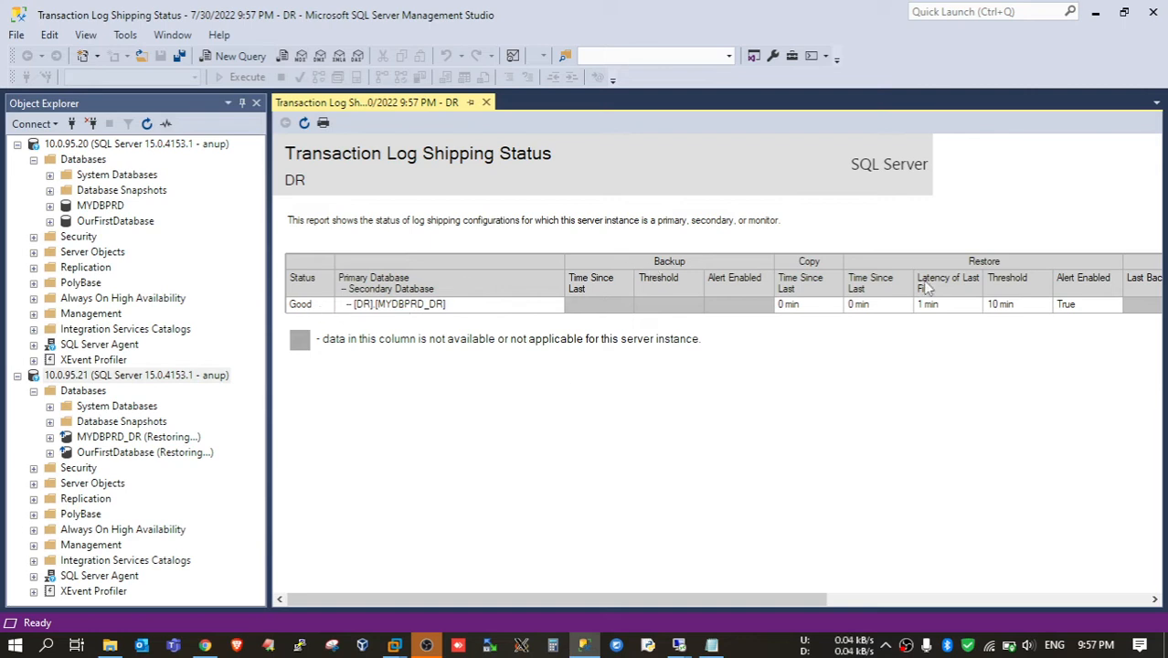
{"action": "left_click_drag", "start_coordinate": [715, 599], "coordinate": [878, 591]}
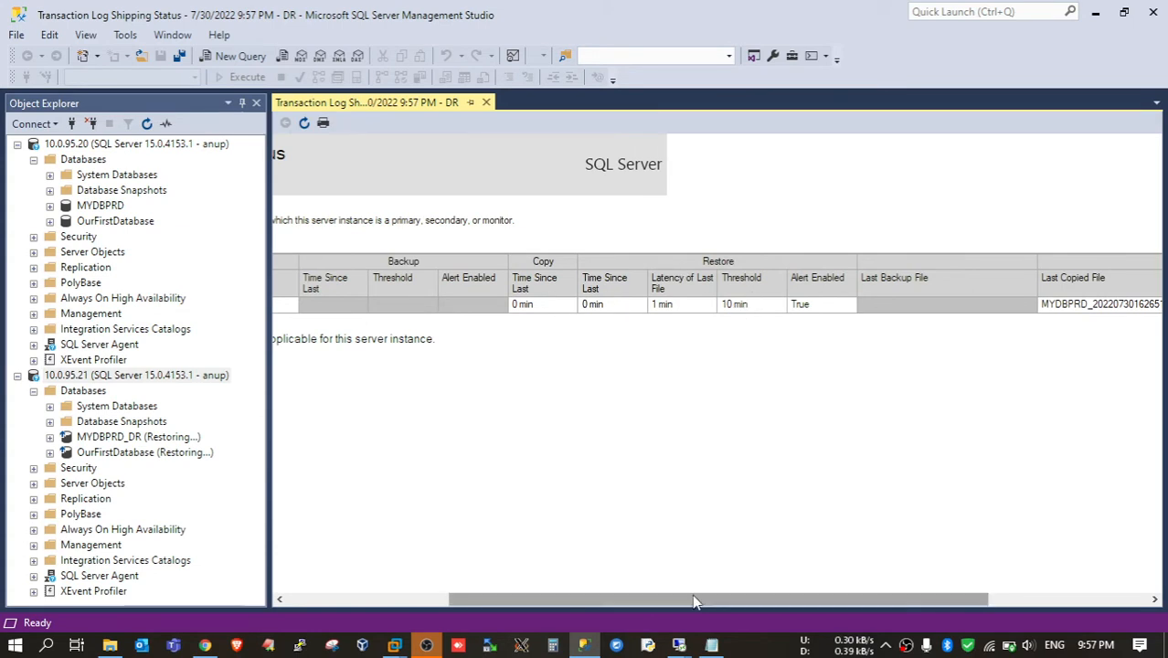
{"action": "left_click_drag", "start_coordinate": [692, 601], "coordinate": [933, 590]}
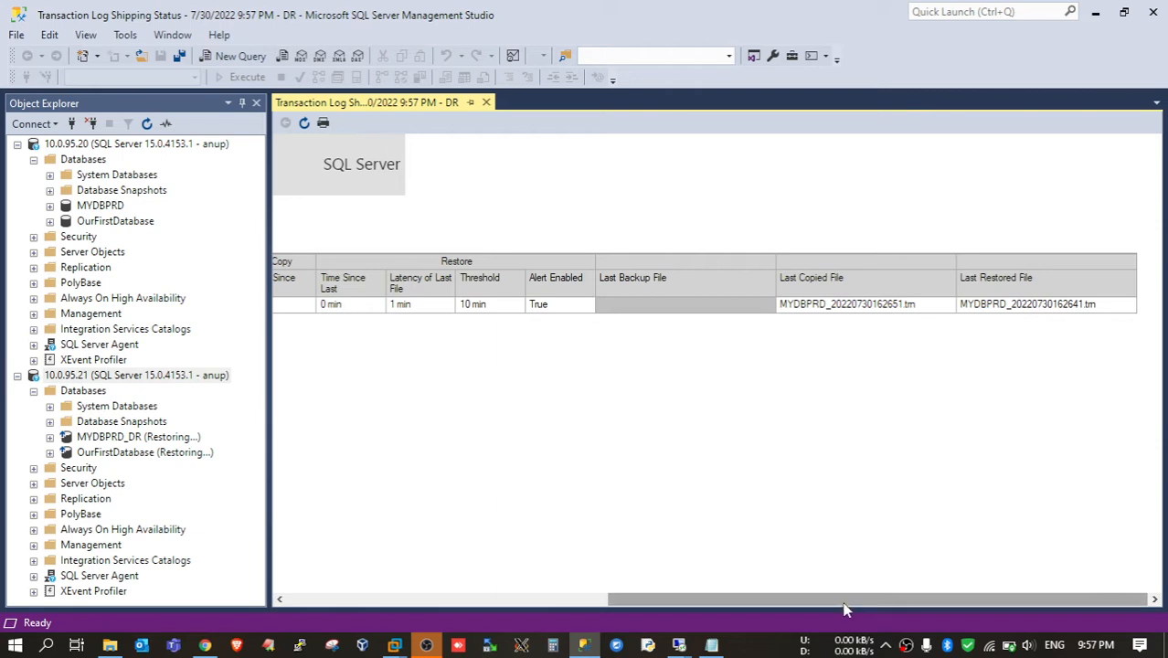
{"action": "left_click_drag", "start_coordinate": [841, 608], "coordinate": [453, 553]}
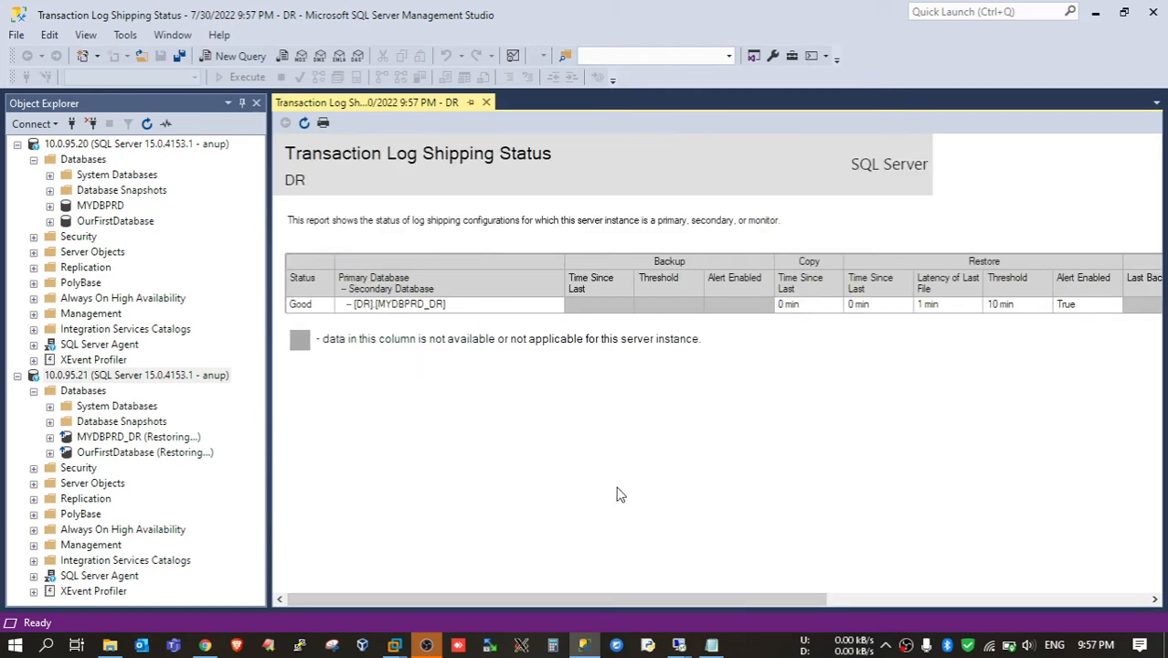
In the Notepad setup notes, add "We need a user who must have sysadmin access to configure log shipping." below the server addresses
{"action": "left_click", "coordinate": [714, 646]}
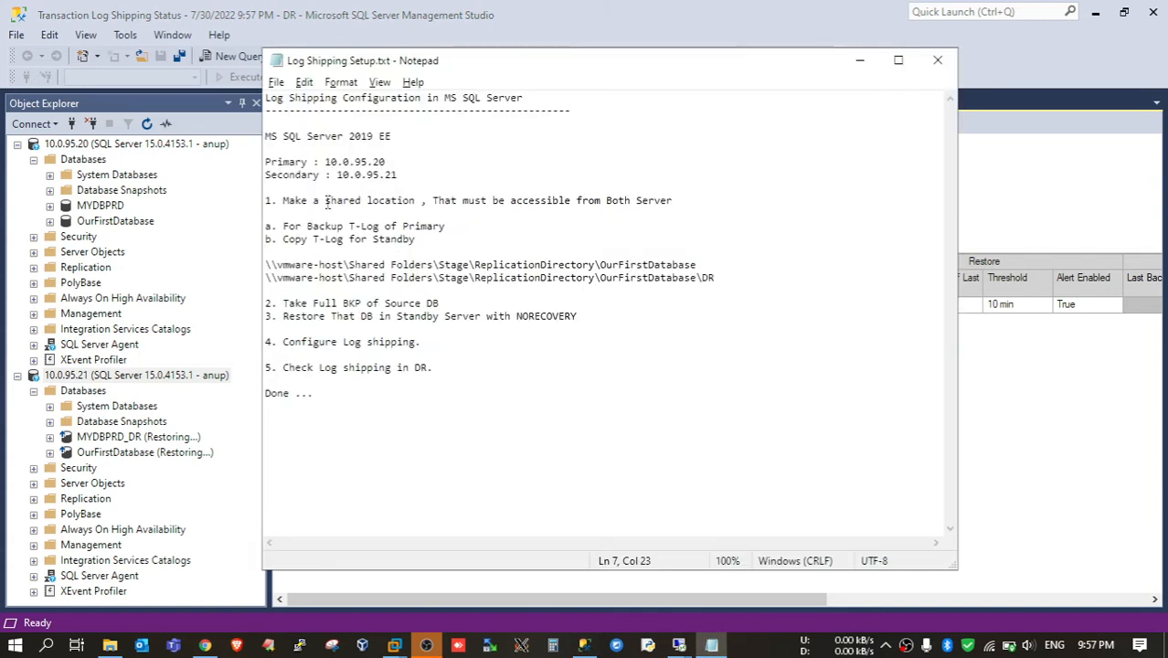
{"action": "key", "text": "Return"}
{"action": "key", "text": "Return"}
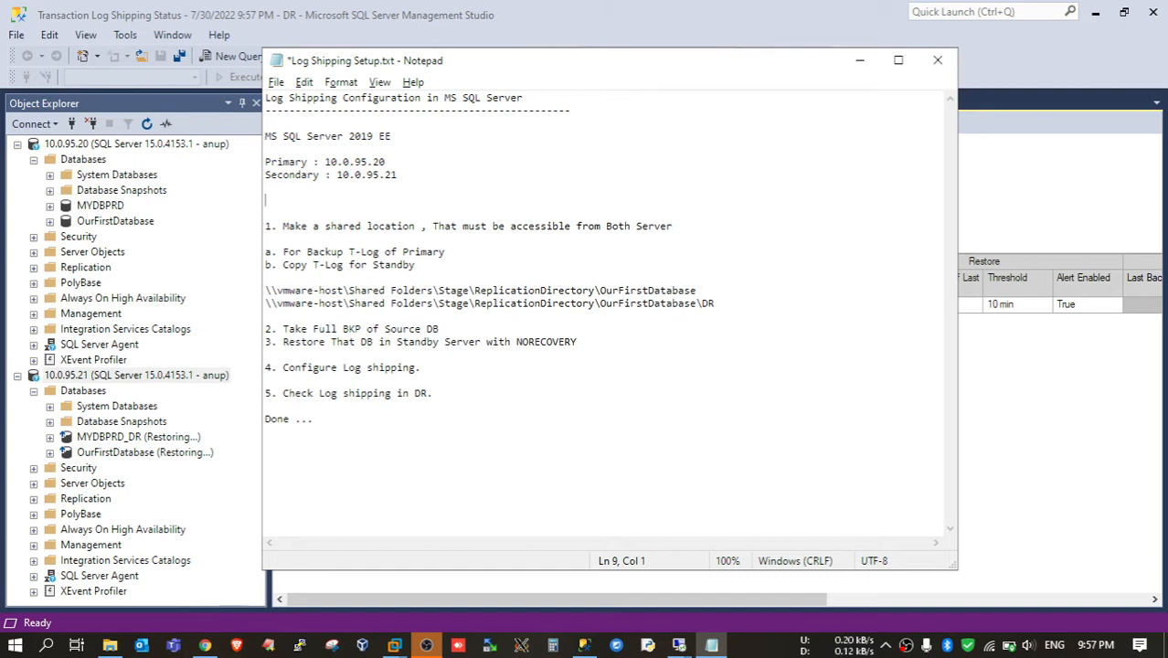
{"action": "type", "text": "We need a user who"}
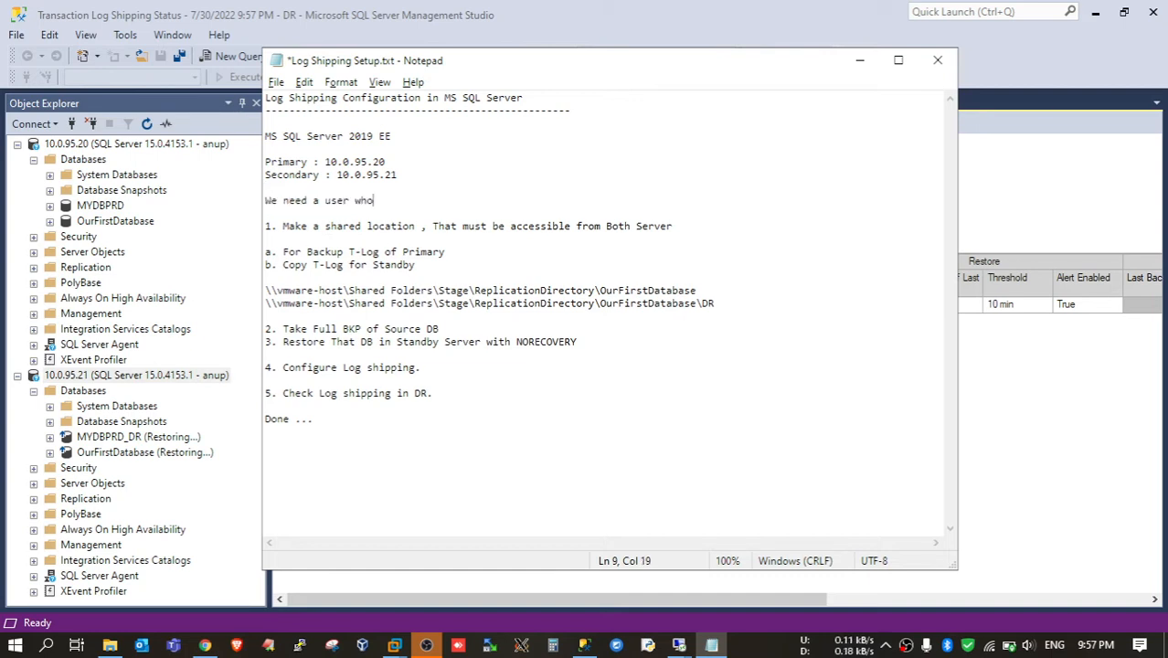
{"action": "type", "text": " must have sysadmin "}
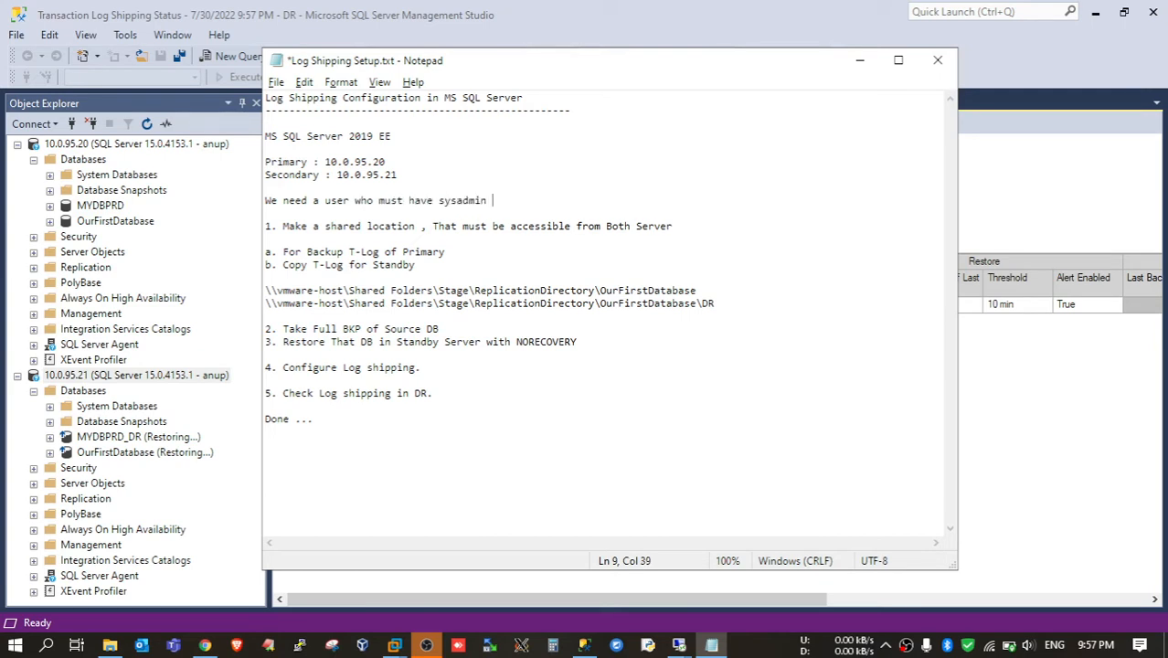
{"action": "type", "text": "access to configure log shipp"}
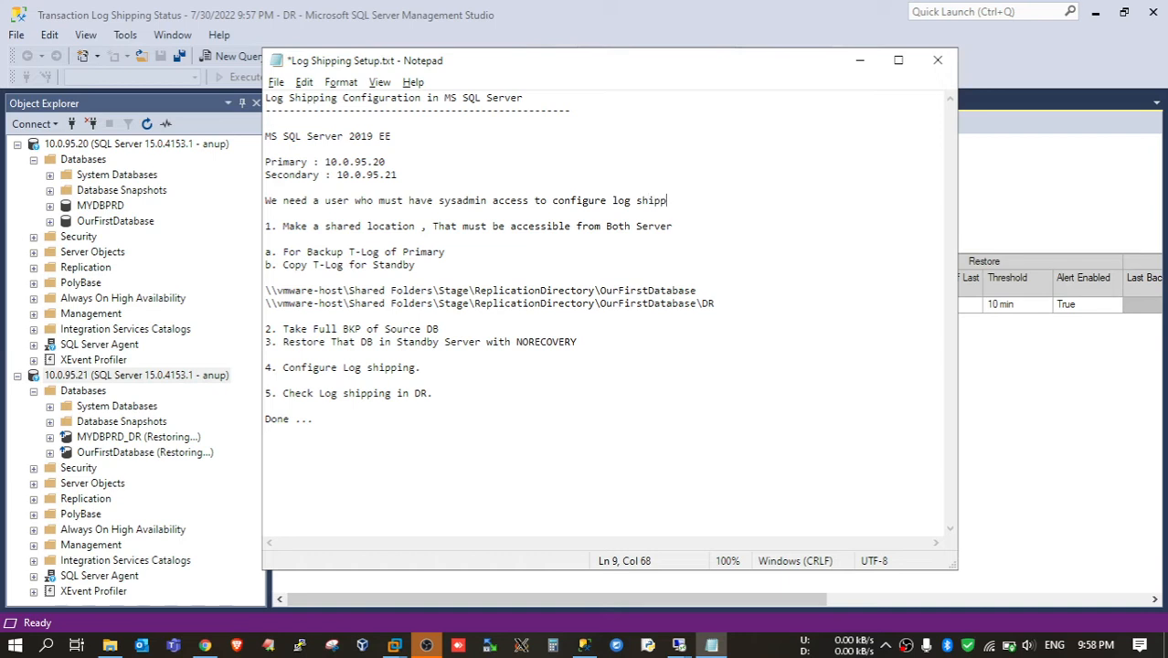
{"action": "type", "text": "ing."}
Review the shared OurFirstDatabase folder path for the primary's transaction log backups in the notes
{"action": "left_click", "coordinate": [700, 290]}
{"action": "left_click_drag", "start_coordinate": [700, 290], "coordinate": [265, 291]}
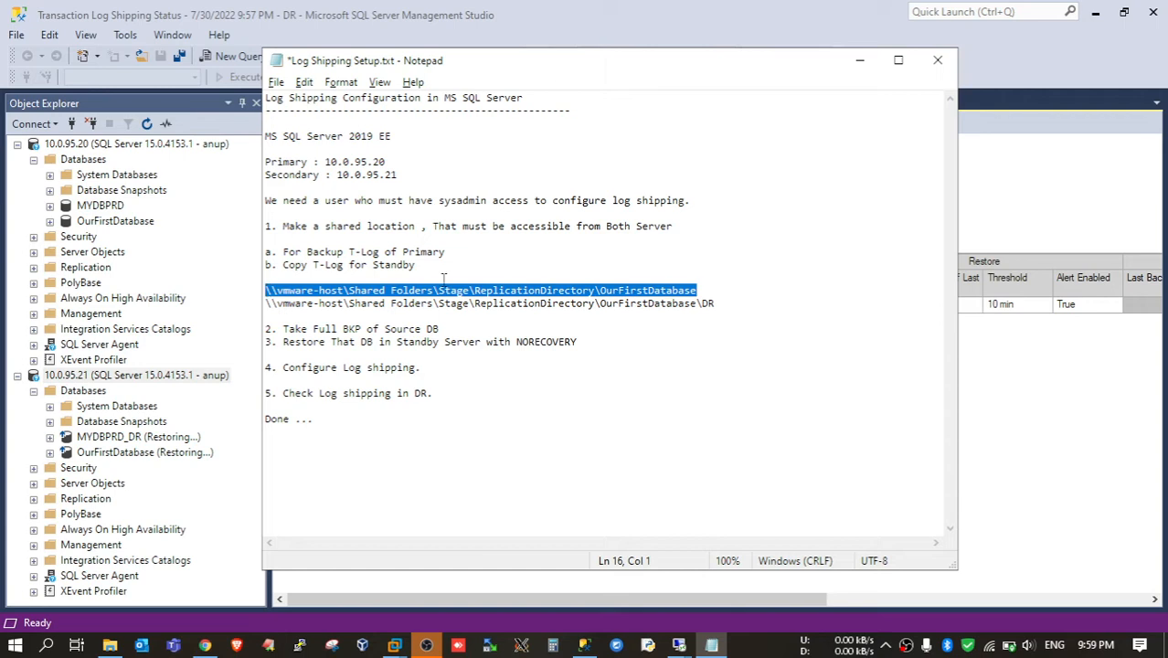
{"action": "left_click", "coordinate": [711, 290]}
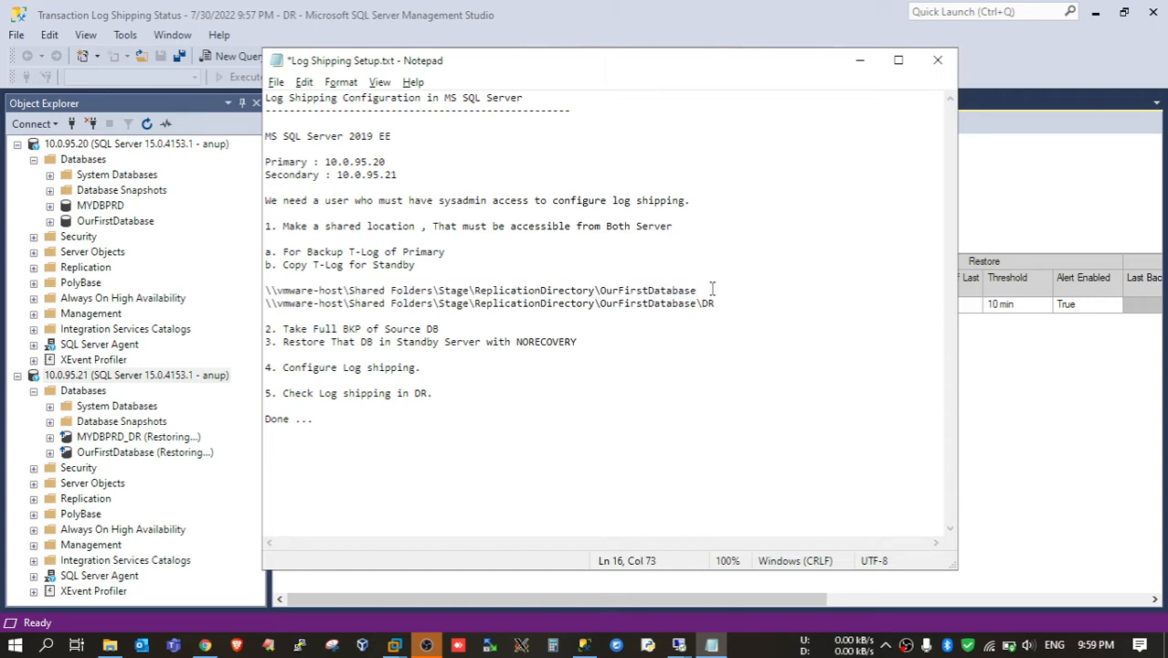
Review the shared DR folder path for copied transaction logs and compare it with the primary's backup path in the notes
{"action": "left_click_drag", "start_coordinate": [717, 304], "coordinate": [270, 309]}
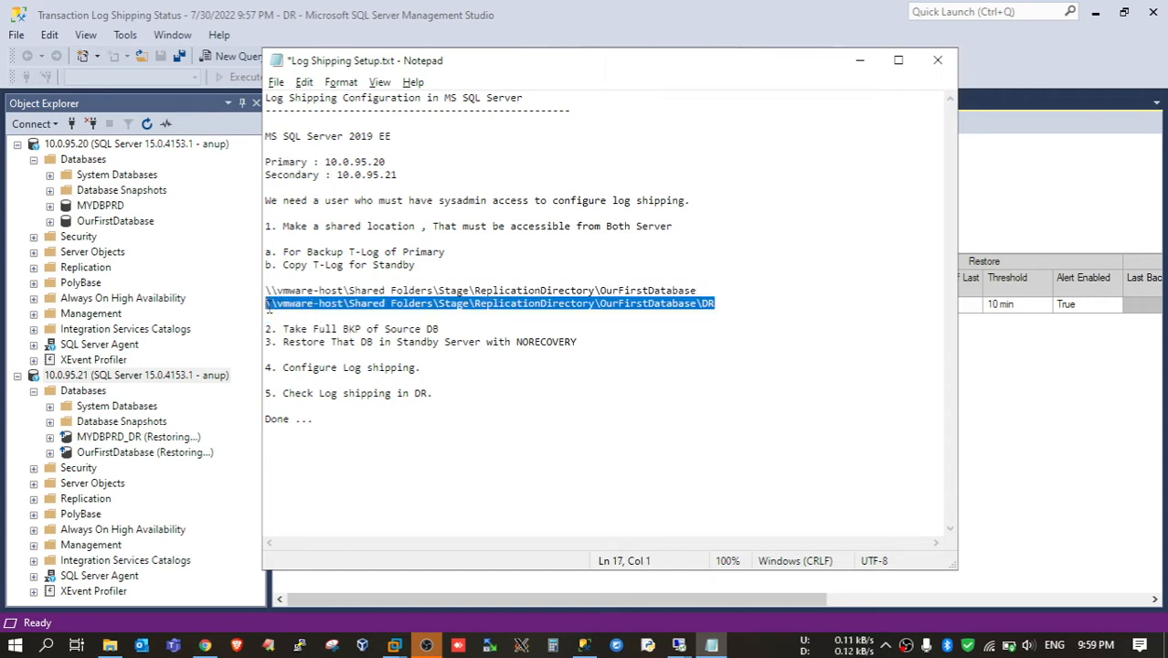
{"action": "left_click", "coordinate": [704, 289]}
{"action": "left_click_drag", "start_coordinate": [727, 302], "coordinate": [265, 304]}
{"action": "left_click", "coordinate": [420, 280]}
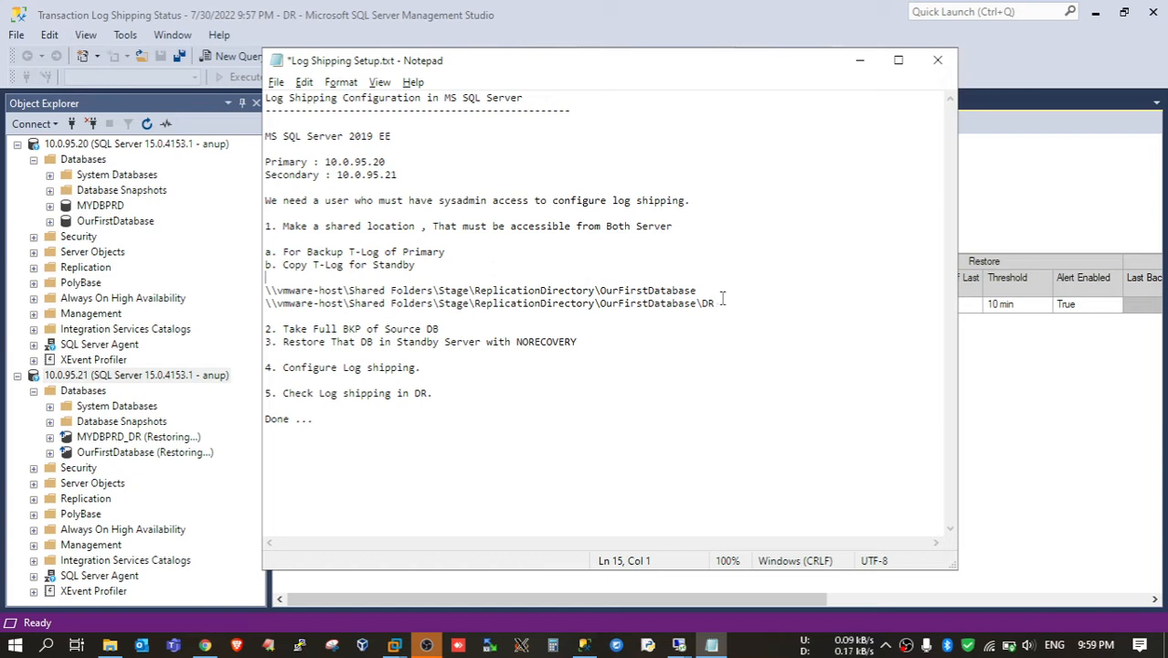
{"action": "left_click_drag", "start_coordinate": [722, 302], "coordinate": [494, 309]}
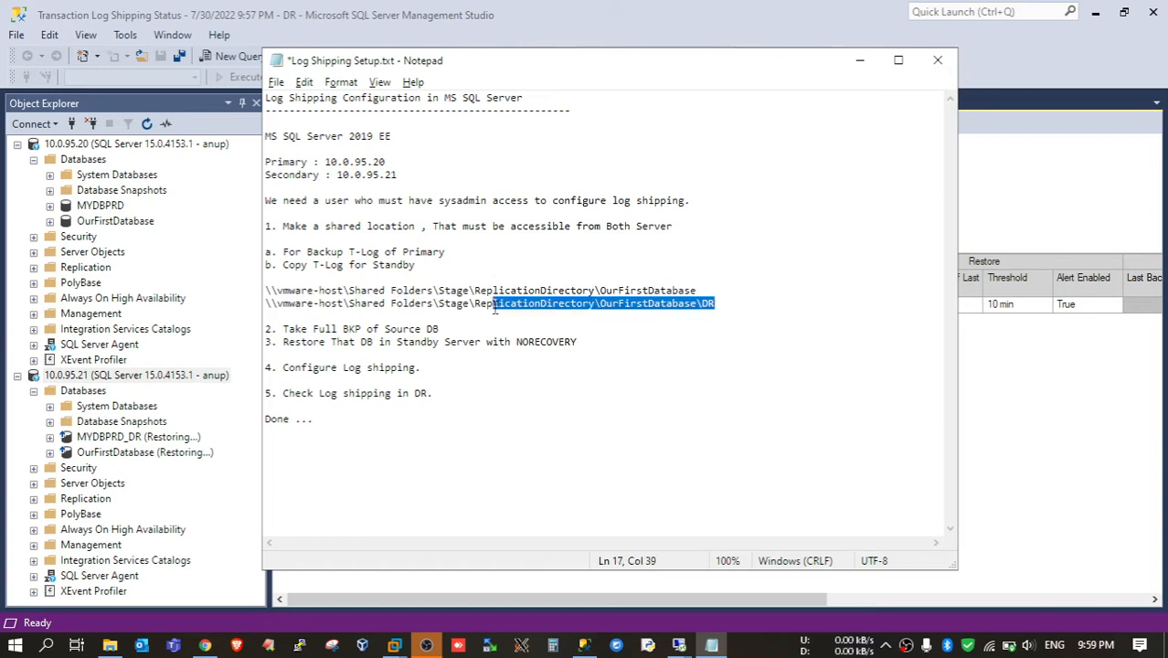
{"action": "left_click_drag", "start_coordinate": [702, 291], "coordinate": [289, 291]}
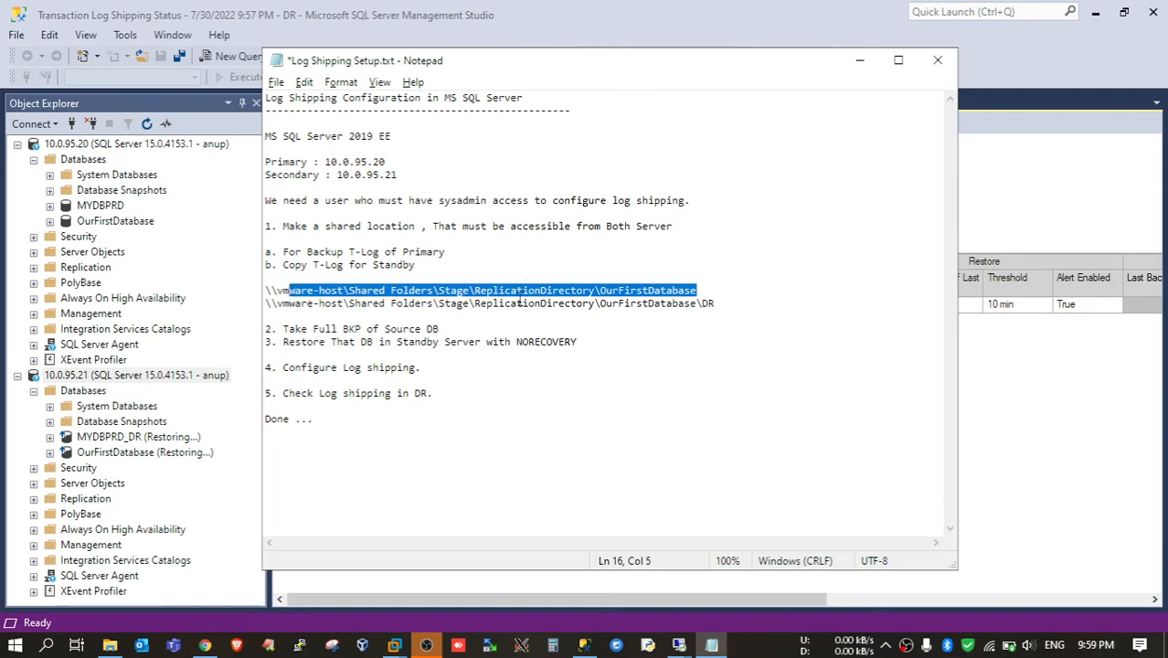
{"action": "left_click", "coordinate": [493, 318]}
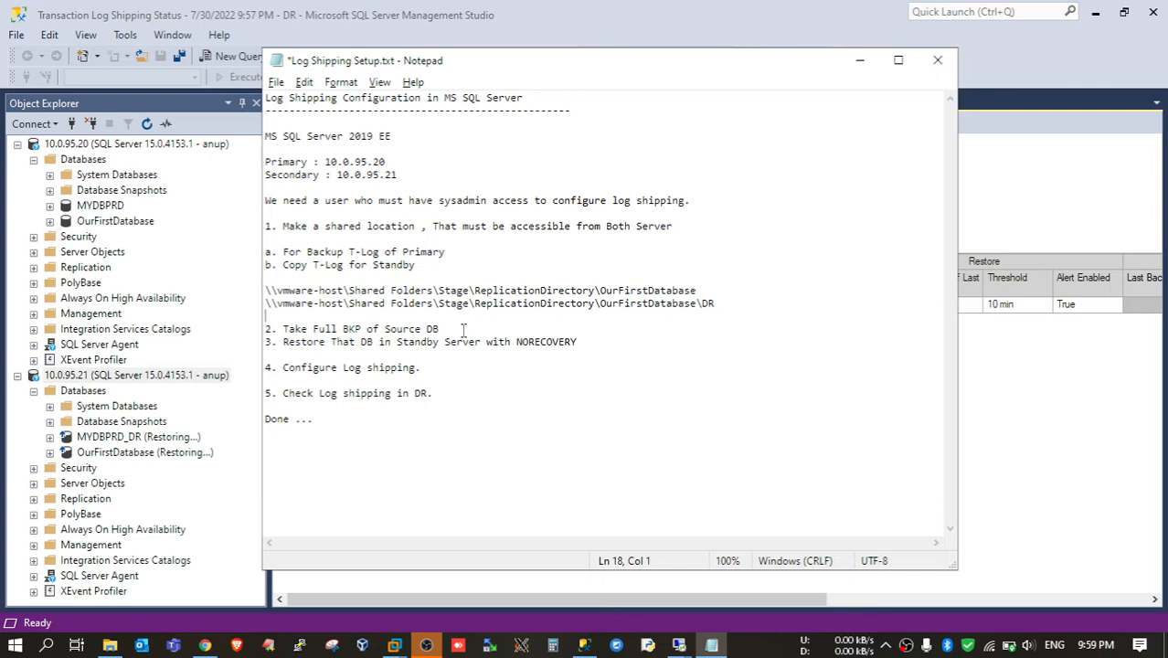
Review the notes on taking a full backup of the source database and restoring it on the standby server with NORECOVERY
{"action": "left_click", "coordinate": [463, 331]}
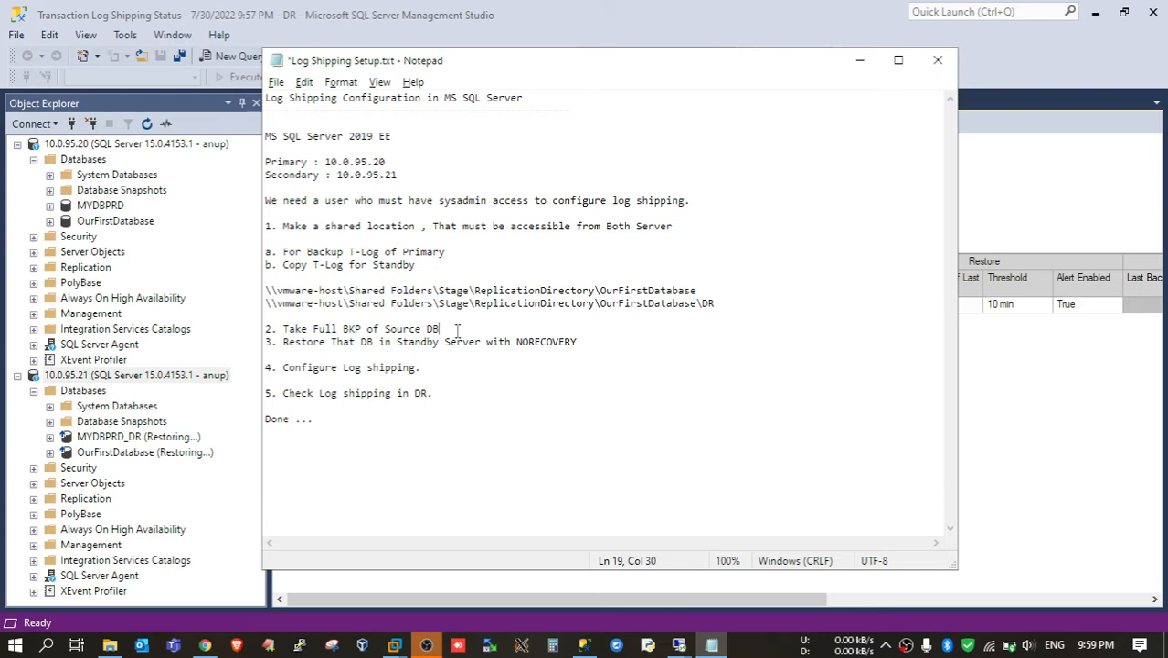
{"action": "left_click", "coordinate": [108, 224]}
{"action": "key", "text": "alt+Tab"}
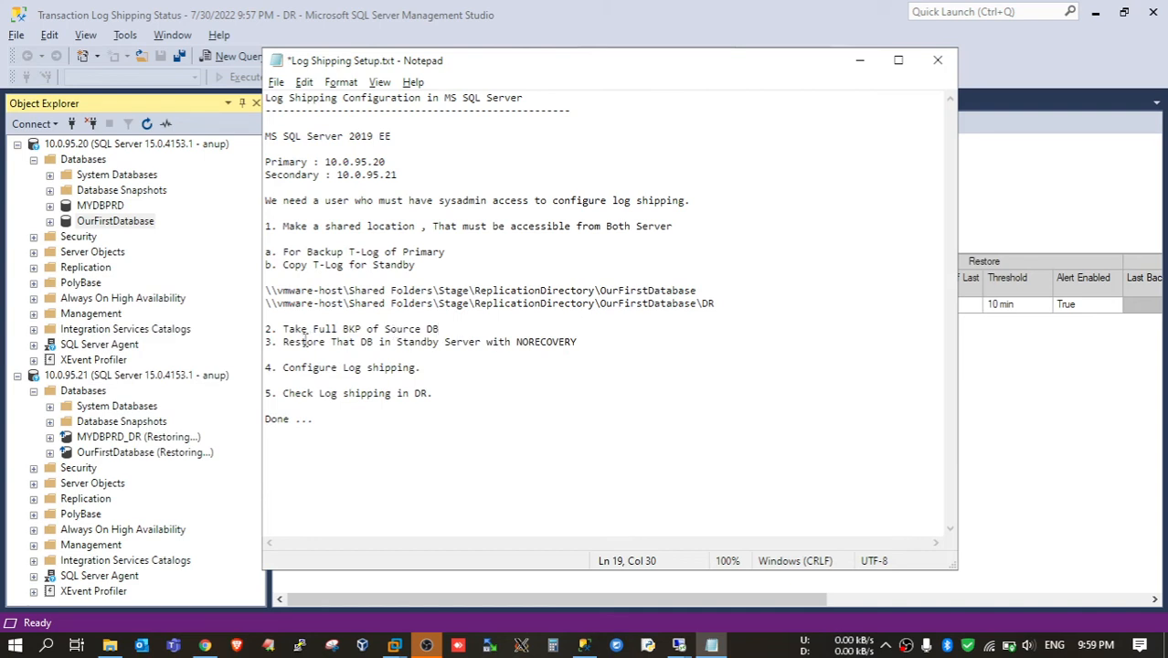
{"action": "left_click_drag", "start_coordinate": [289, 342], "coordinate": [578, 342]}
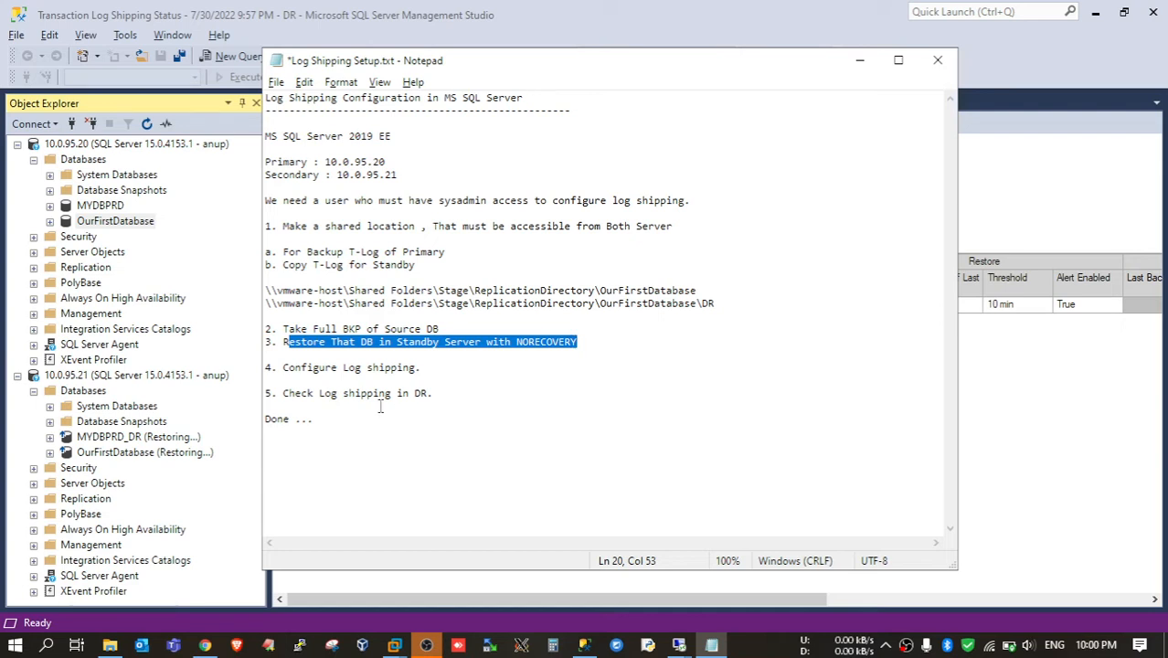
Delete OurFirstDatabase from the secondary server 10.0.95.21, including its backup and restore history
{"action": "left_click", "coordinate": [98, 457]}
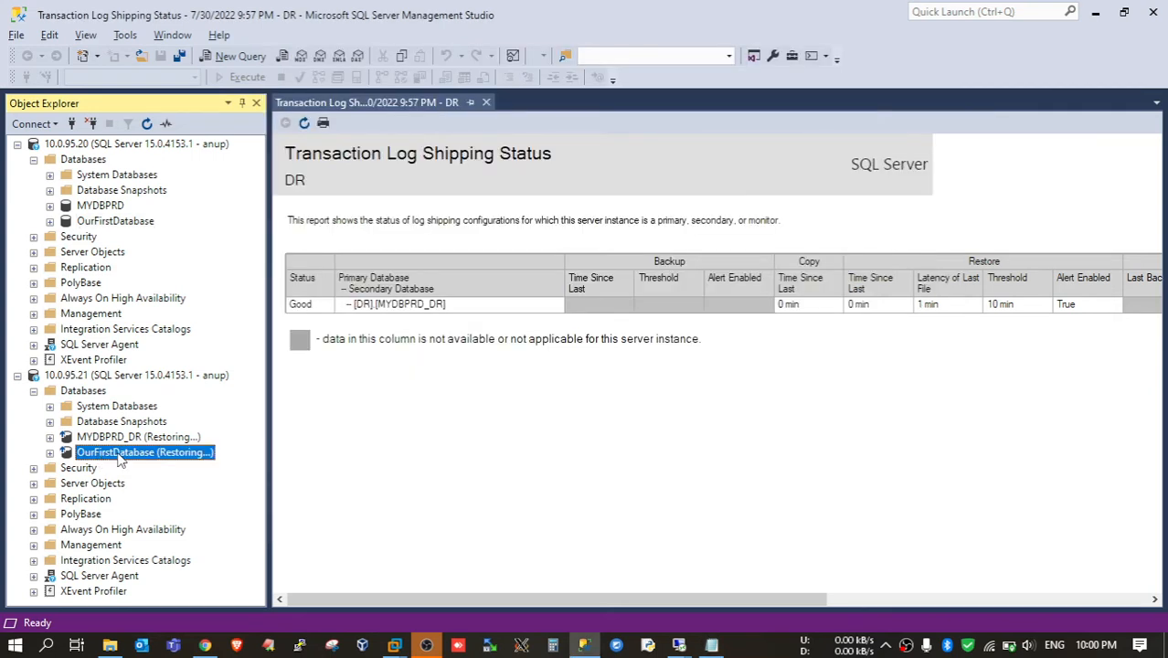
{"action": "right_click", "coordinate": [118, 460]}
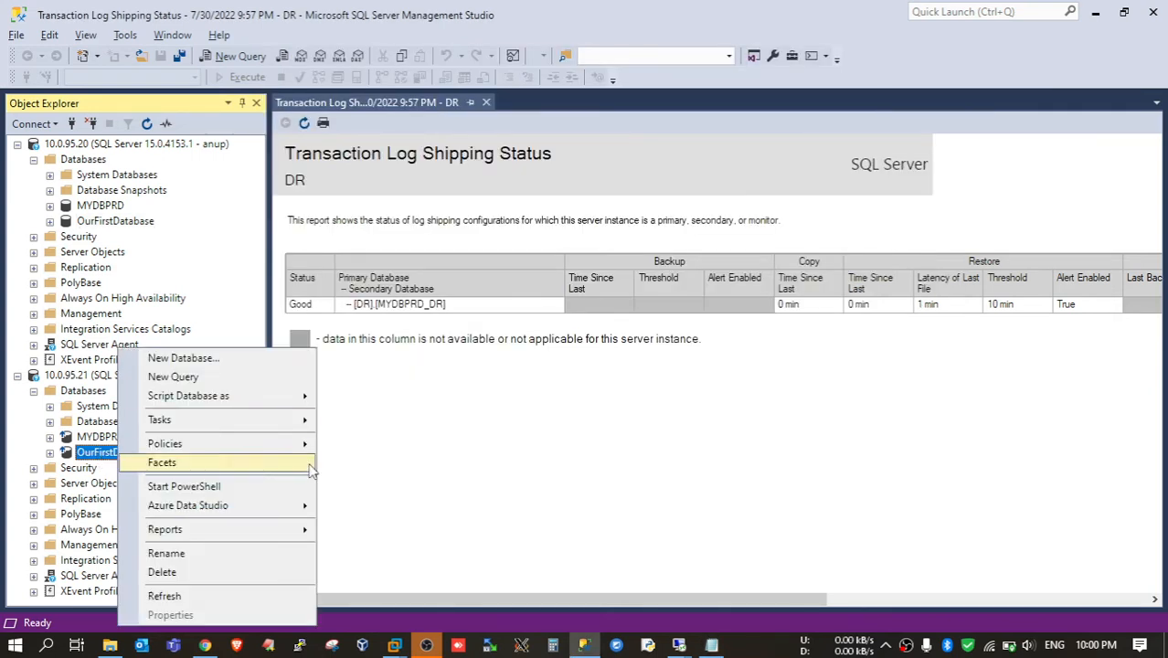
{"action": "left_click", "coordinate": [208, 573]}
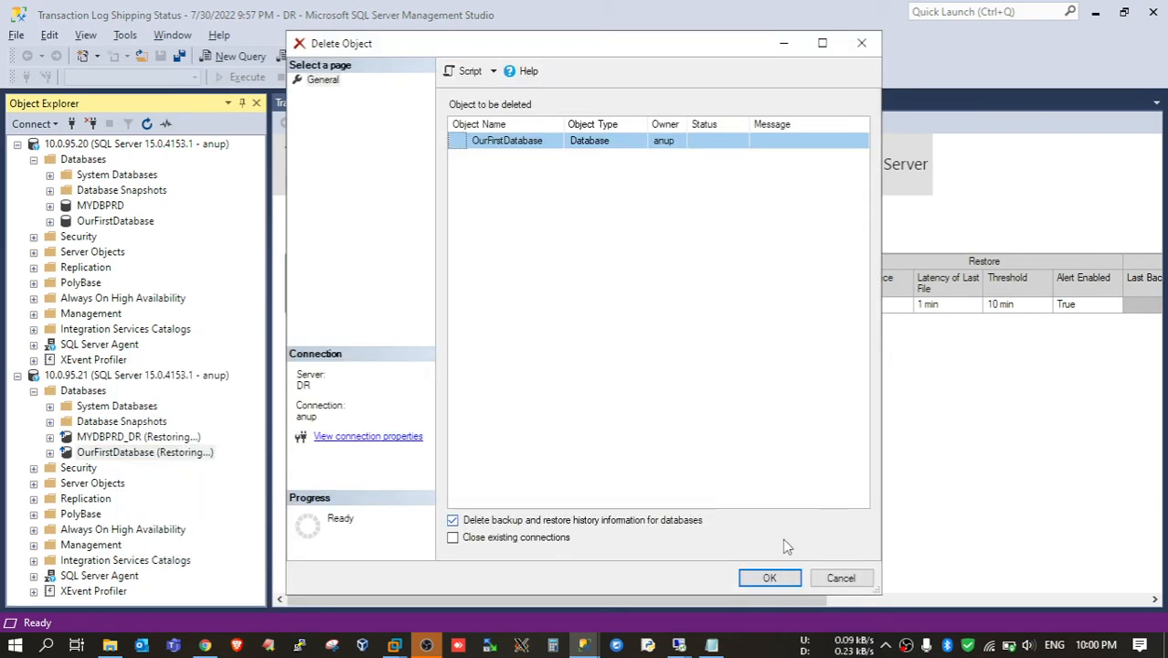
{"action": "left_click", "coordinate": [769, 578]}
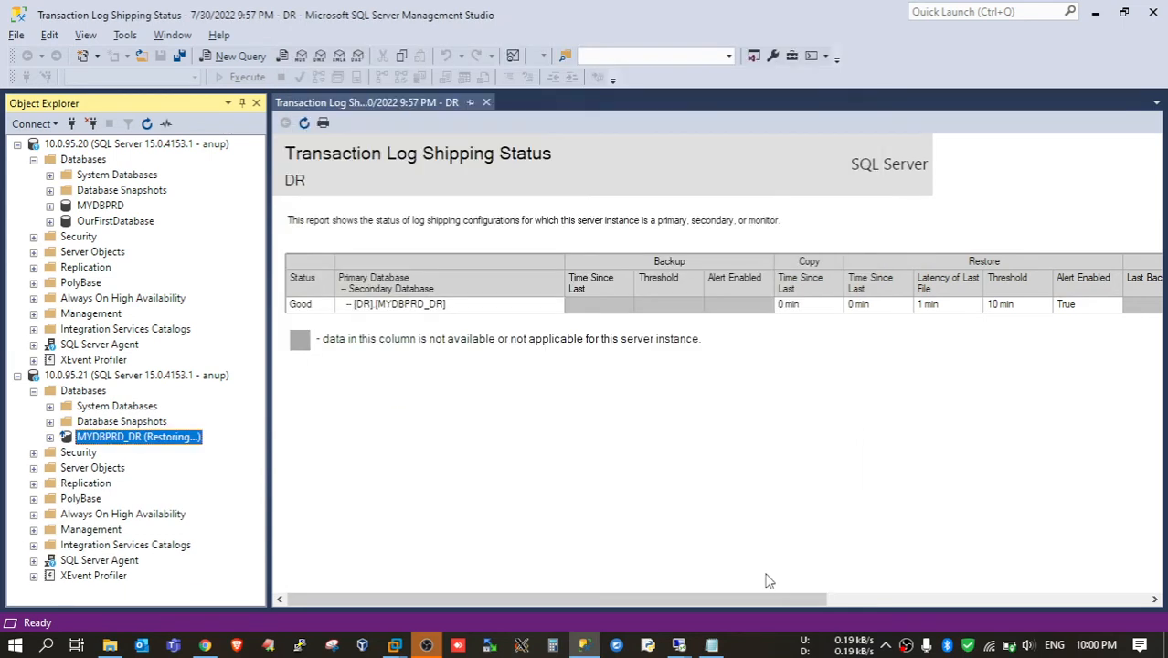
{"action": "left_click", "coordinate": [121, 424]}
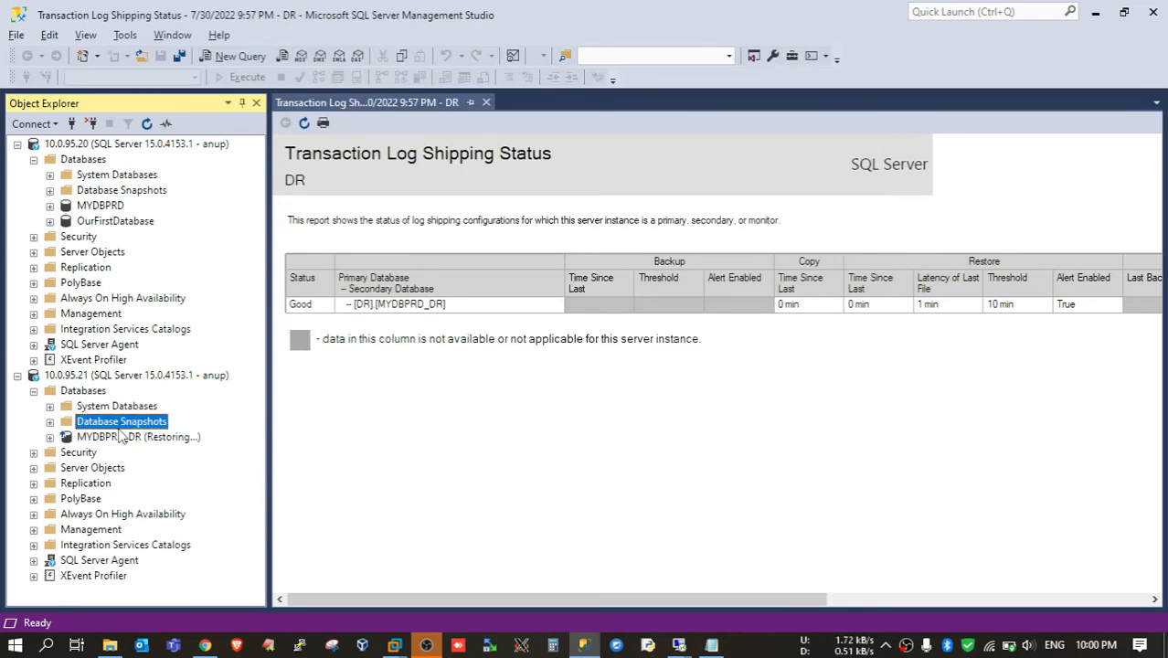
{"action": "left_click", "coordinate": [121, 437]}
Review the notes' steps on configuring and checking log shipping, and return to the full backup of the source database
{"action": "key", "text": "alt+Tab"}
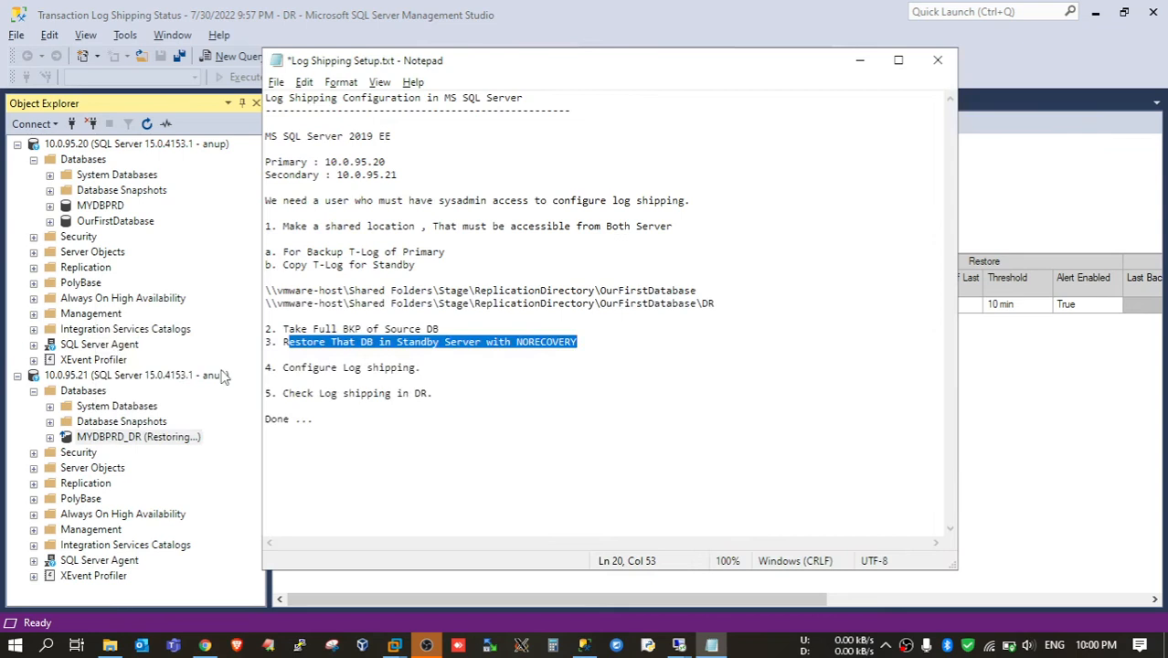
{"action": "left_click", "coordinate": [431, 367]}
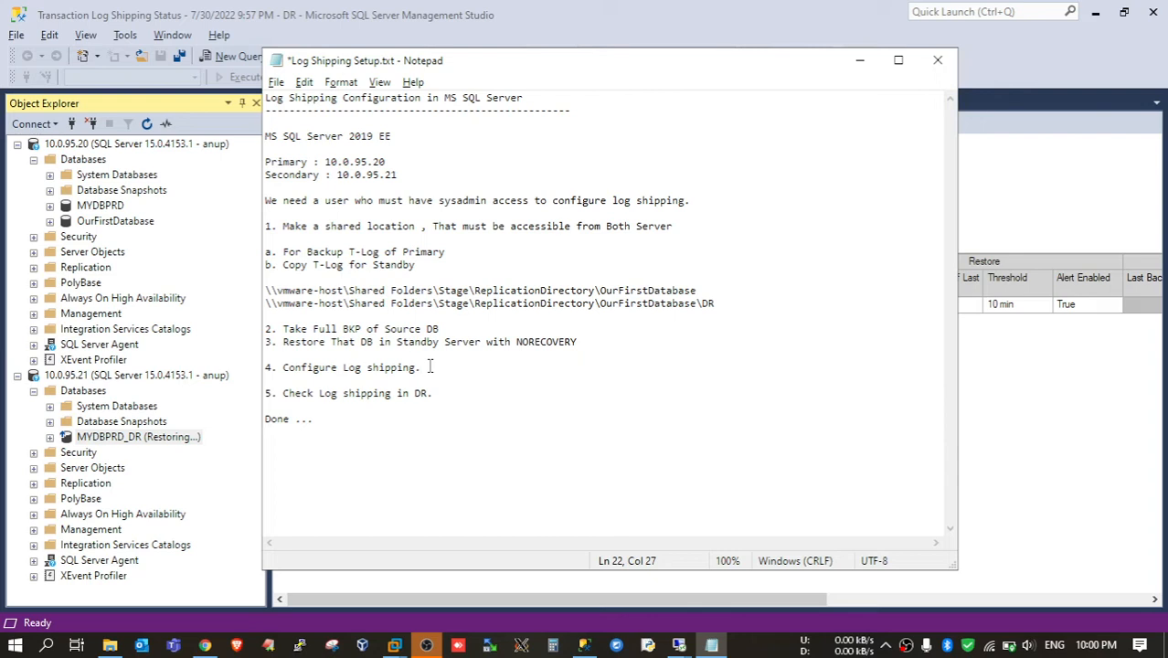
{"action": "left_click_drag", "start_coordinate": [437, 393], "coordinate": [283, 393]}
{"action": "left_click", "coordinate": [282, 393]}
{"action": "left_click_drag", "start_coordinate": [439, 329], "coordinate": [280, 328]}
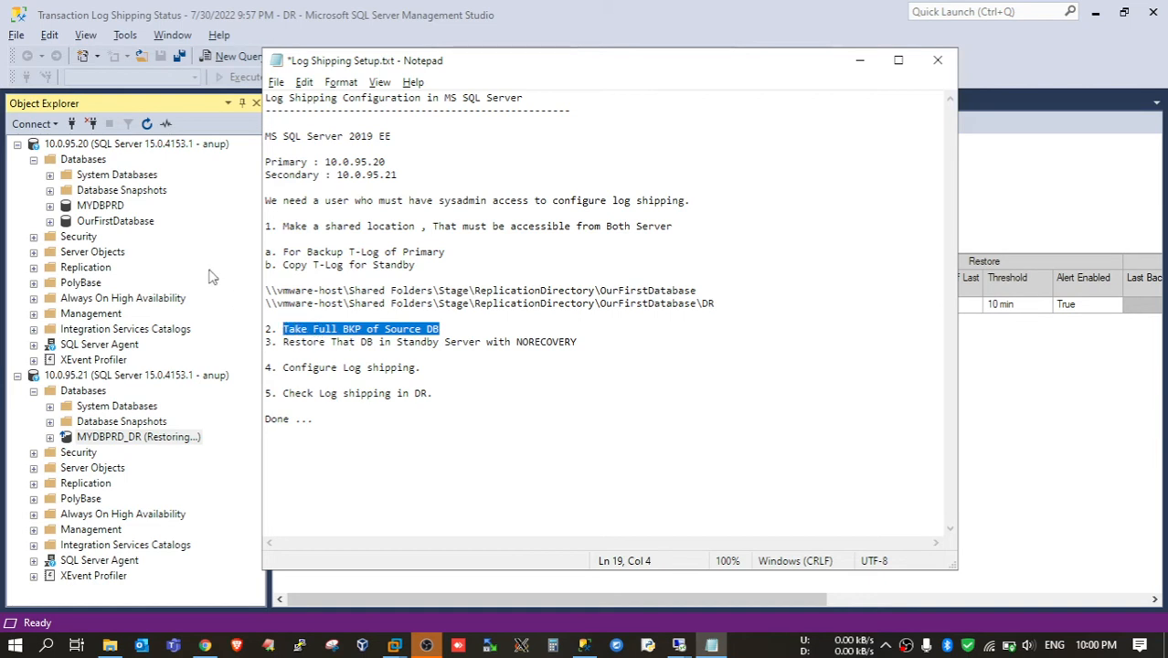
Set up a full backup to disk of OurFirstDatabase on the primary server 10.0.95.20
{"action": "left_click", "coordinate": [116, 224]}
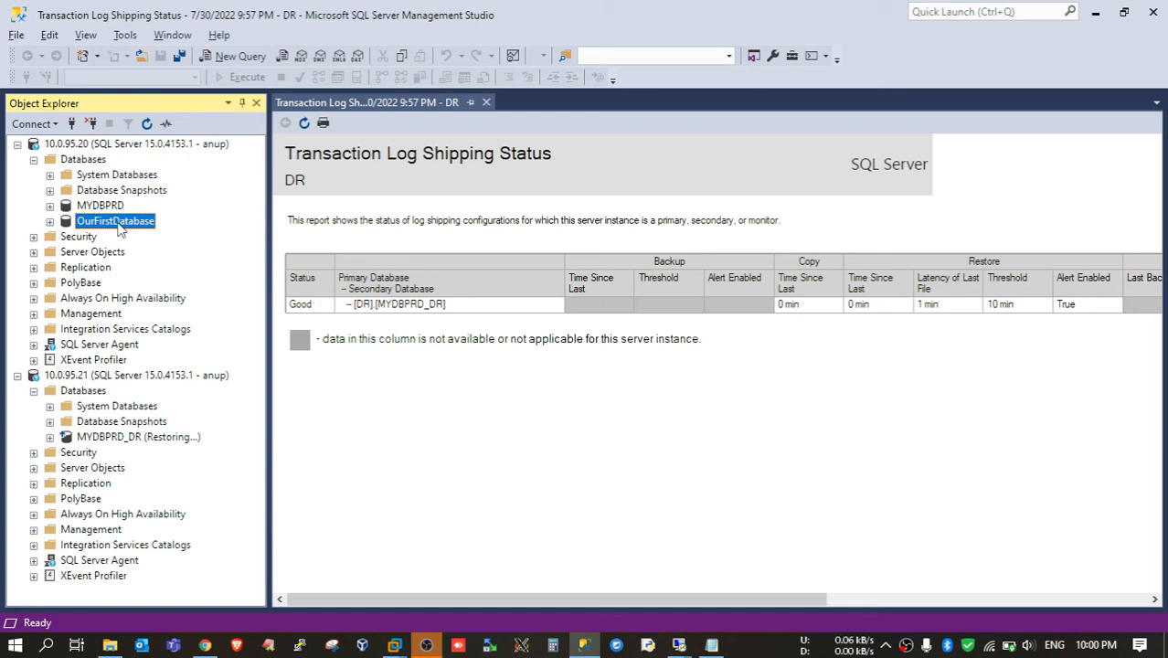
{"action": "right_click", "coordinate": [119, 229]}
{"action": "mouse_move", "coordinate": [292, 301]}
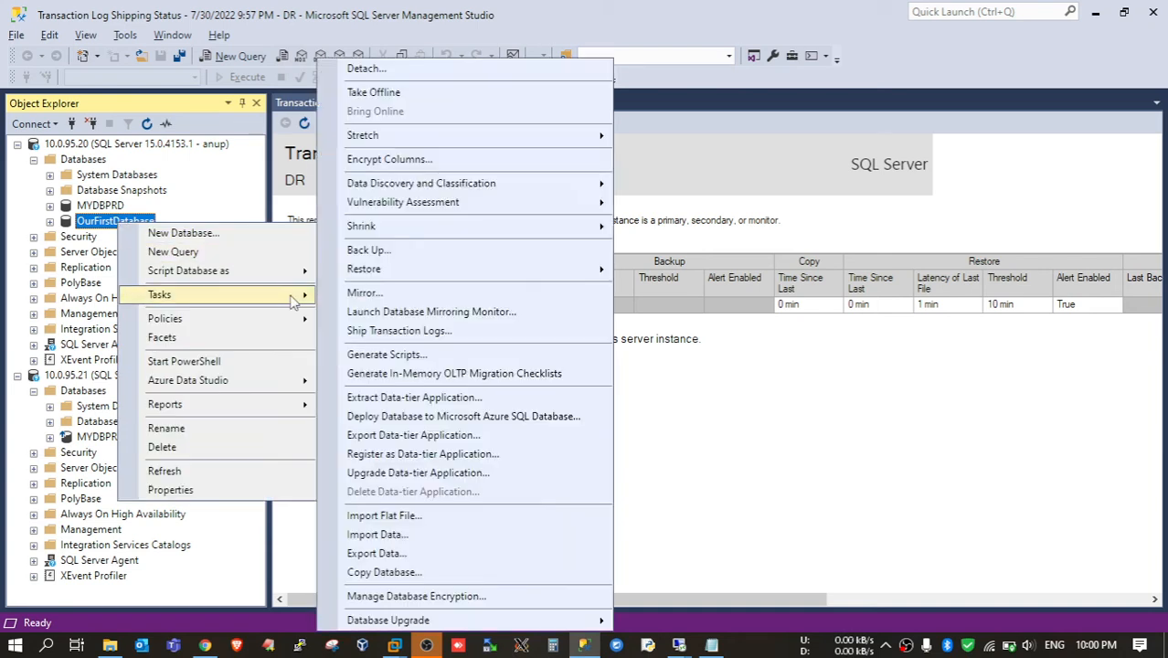
{"action": "left_click", "coordinate": [481, 253]}
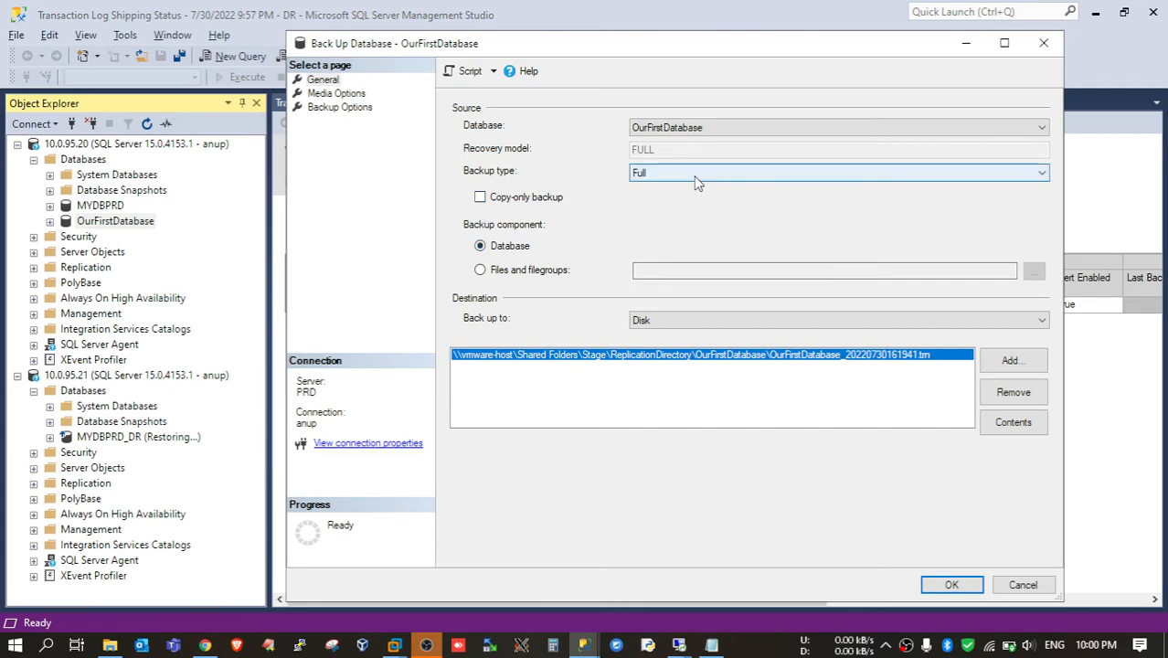
{"action": "left_click", "coordinate": [695, 133]}
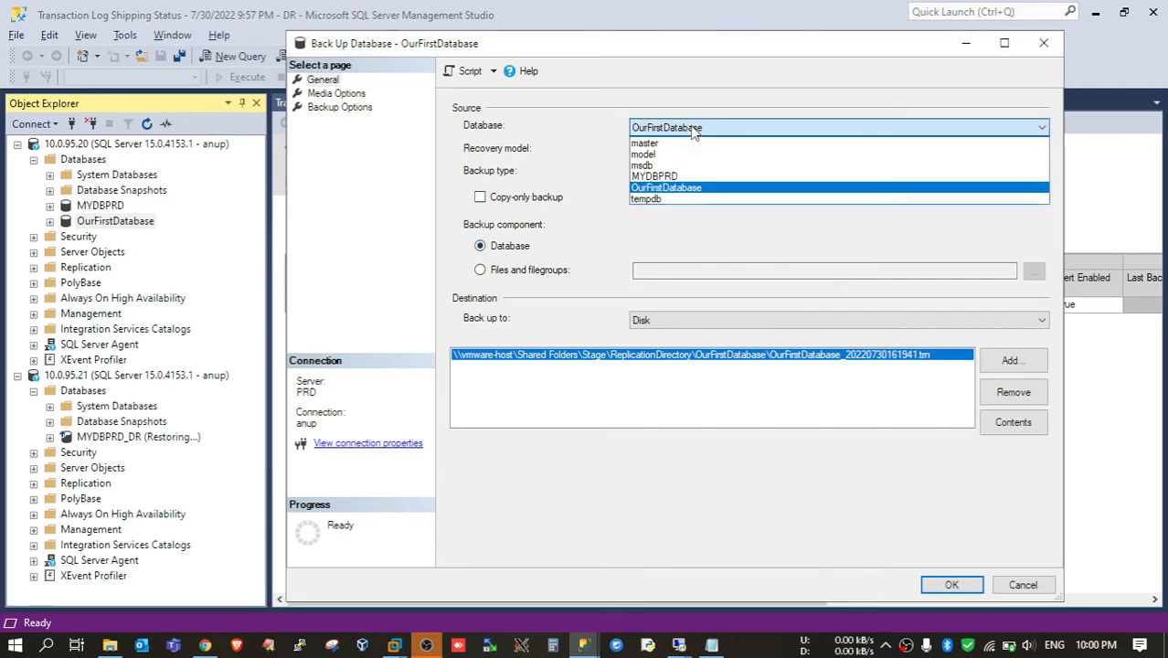
{"action": "left_click", "coordinate": [662, 188]}
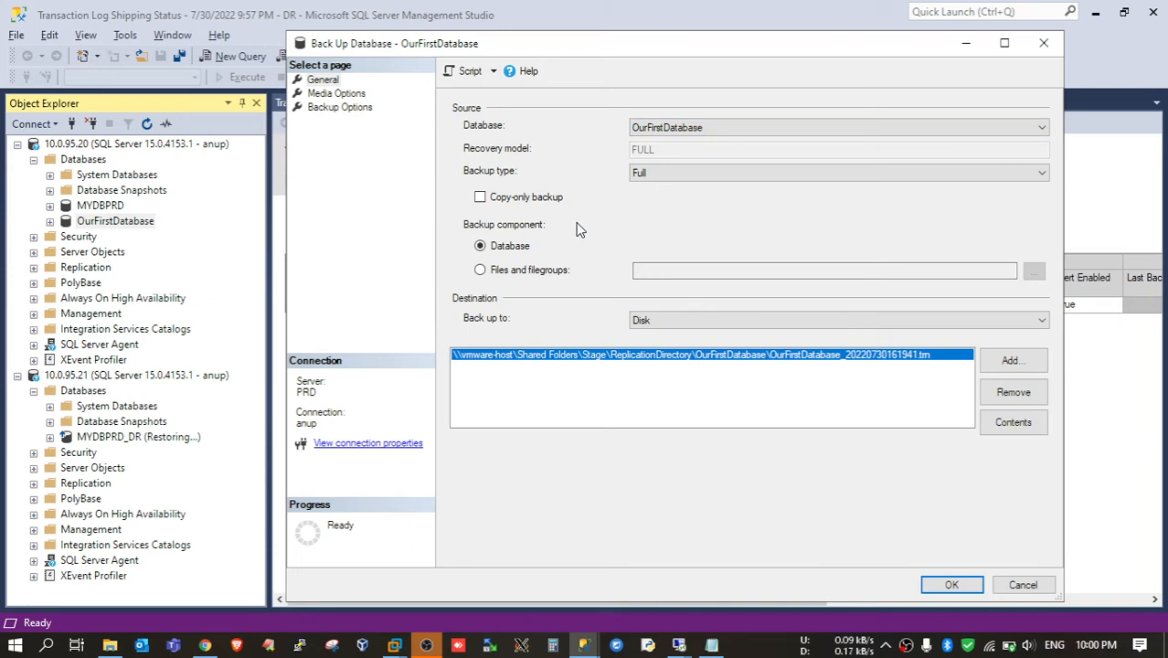
{"action": "left_click", "coordinate": [738, 318]}
{"action": "left_click", "coordinate": [679, 334]}
Replace the existing backup destination with the file C:\DB\OurFirstDB.bak
{"action": "left_click", "coordinate": [991, 394]}
{"action": "left_click", "coordinate": [1009, 362]}
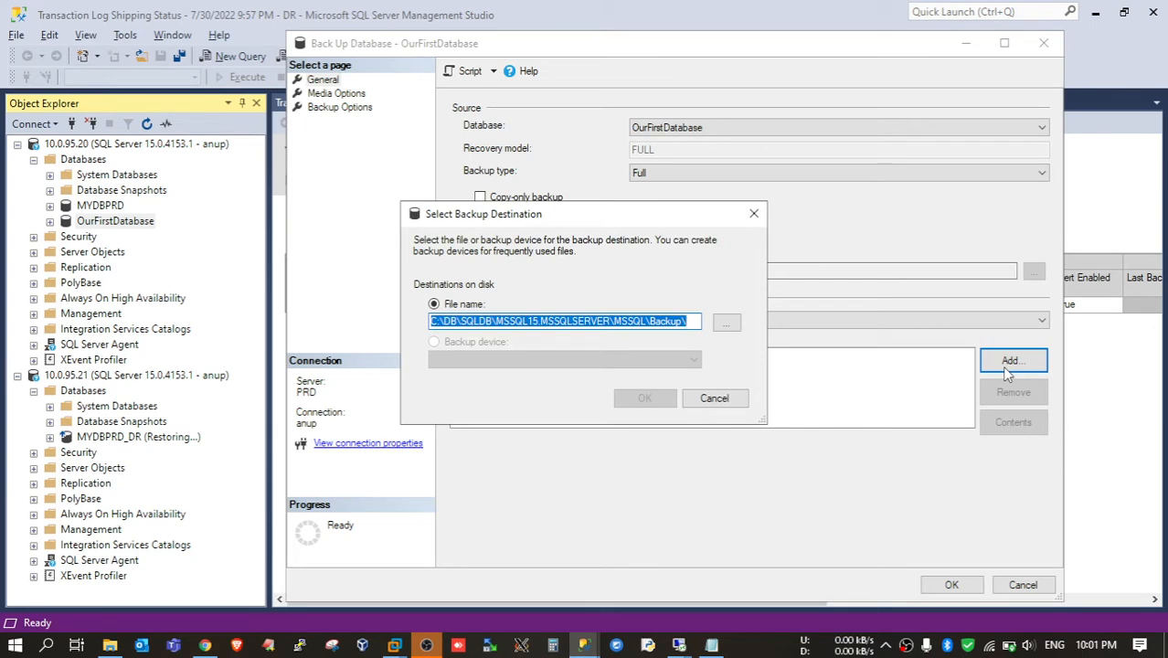
{"action": "left_click", "coordinate": [693, 322]}
{"action": "double_click", "coordinate": [692, 322]}
{"action": "type", "text": "C:"}
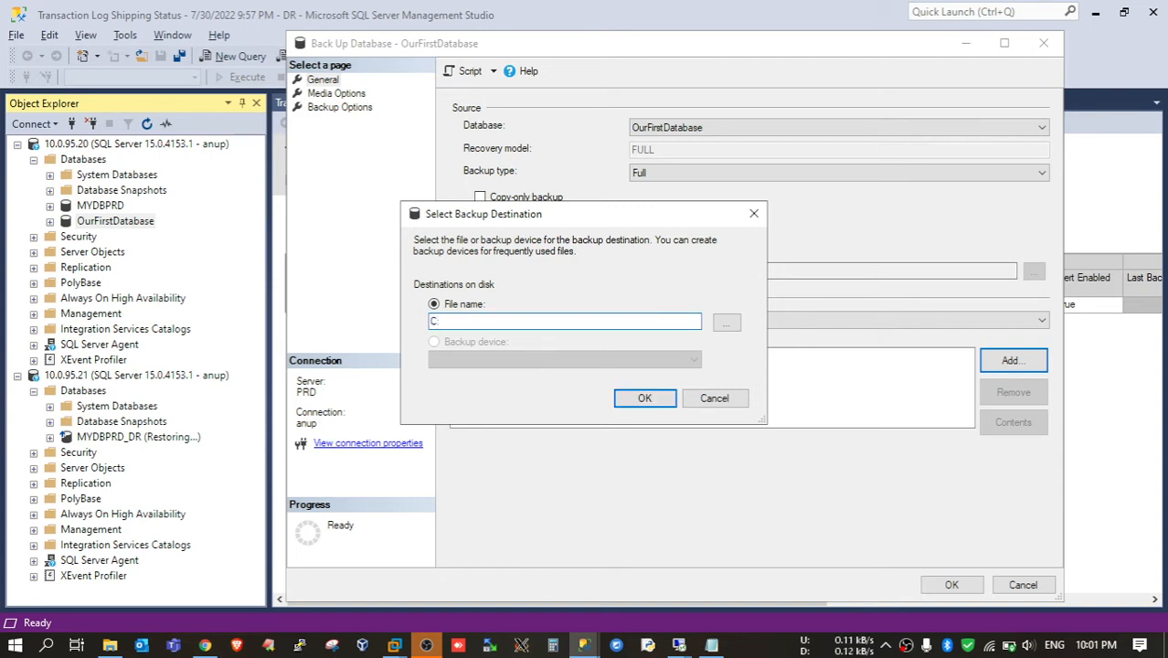
{"action": "type", "text": "\\DB\\"}
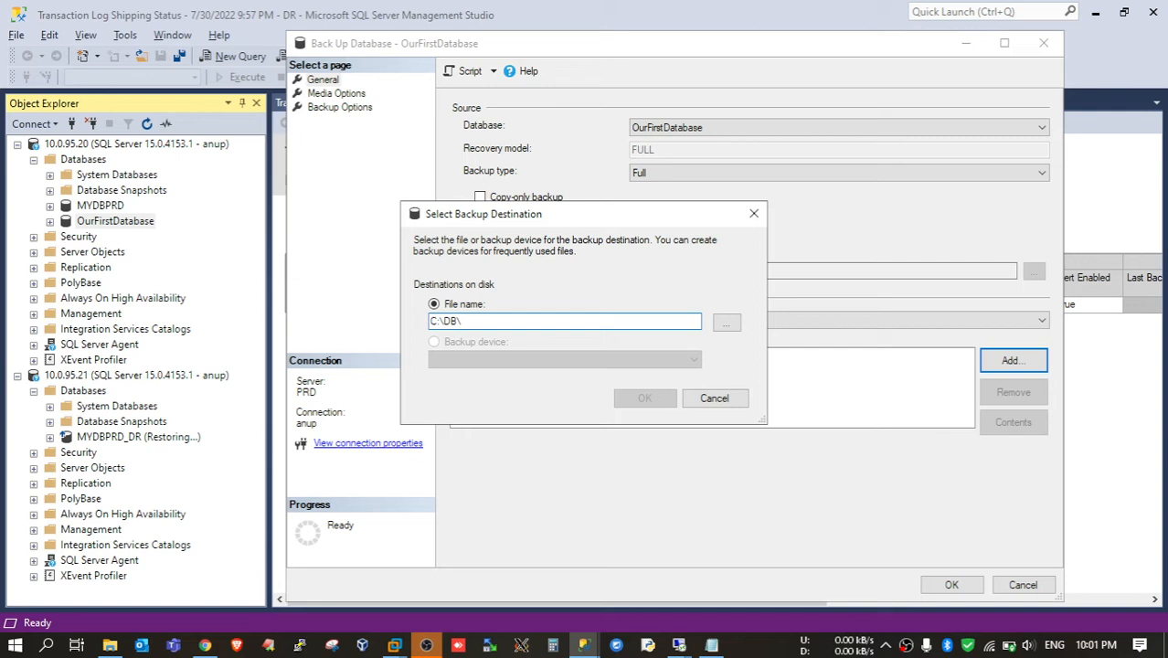
{"action": "type", "text": "Ou"}
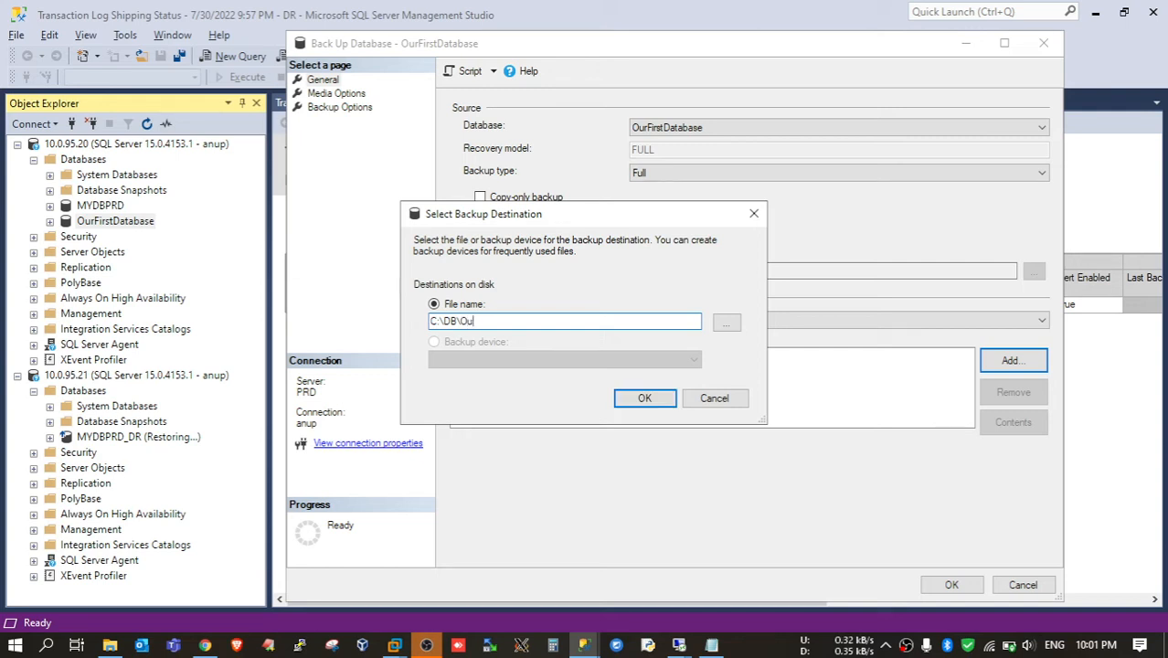
{"action": "type", "text": "rFirstDB.bak"}
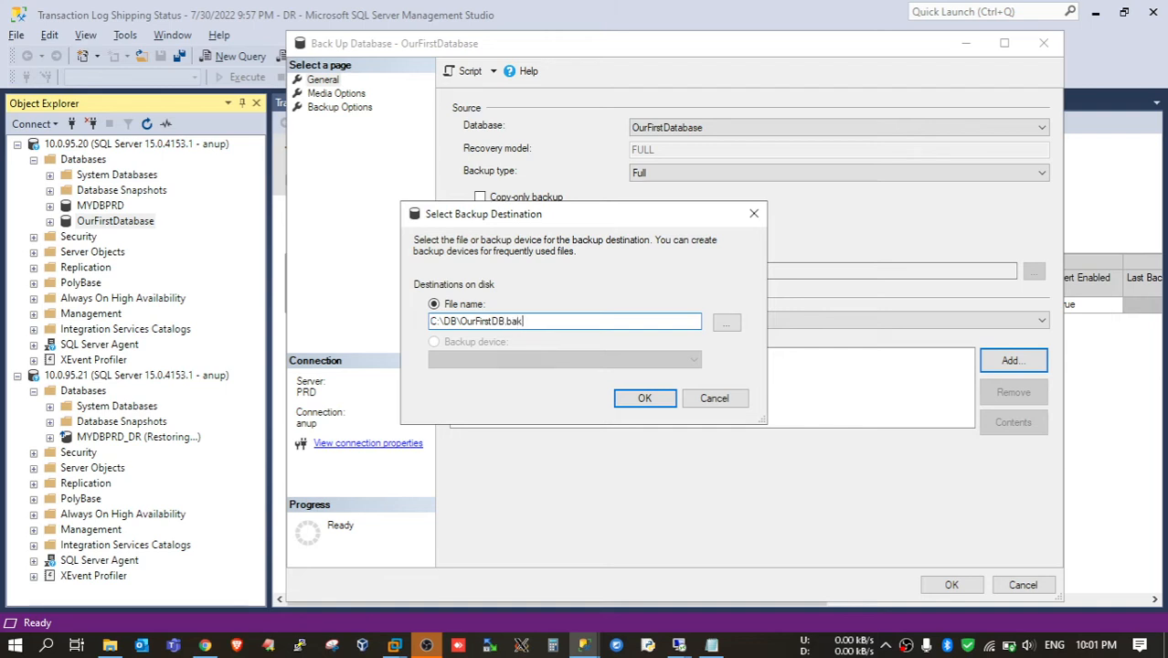
{"action": "left_click", "coordinate": [662, 402]}
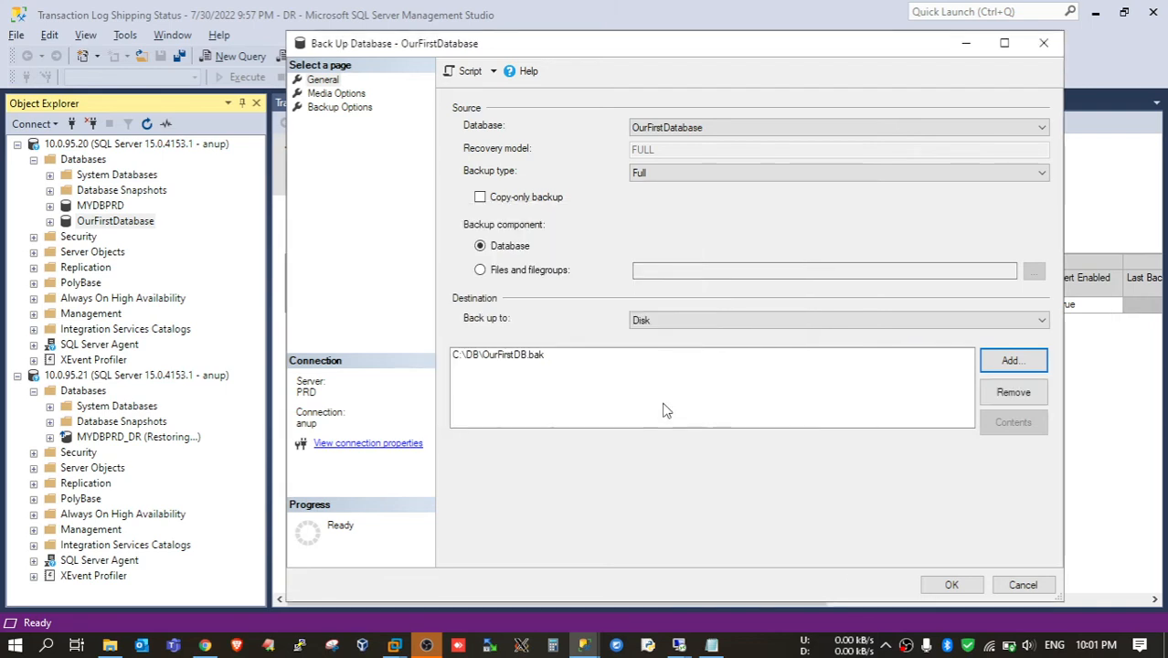
{"action": "left_click", "coordinate": [538, 362]}
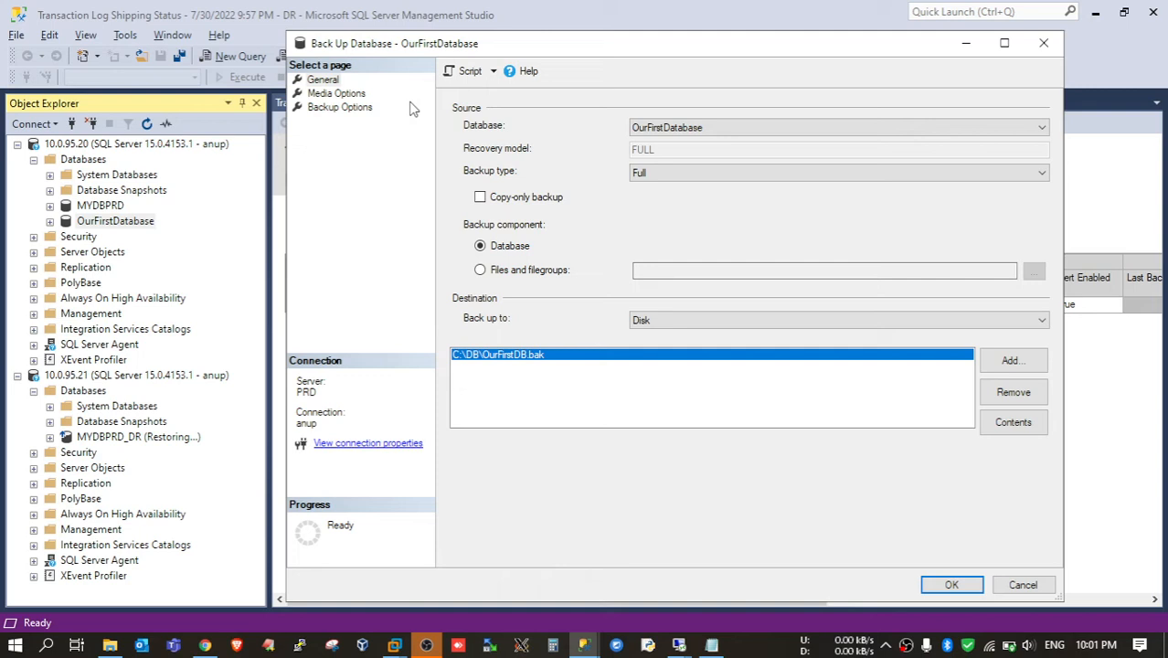
Set the backup compression to Compress backup and run the full backup of OurFirstDatabase
{"action": "left_click", "coordinate": [340, 108]}
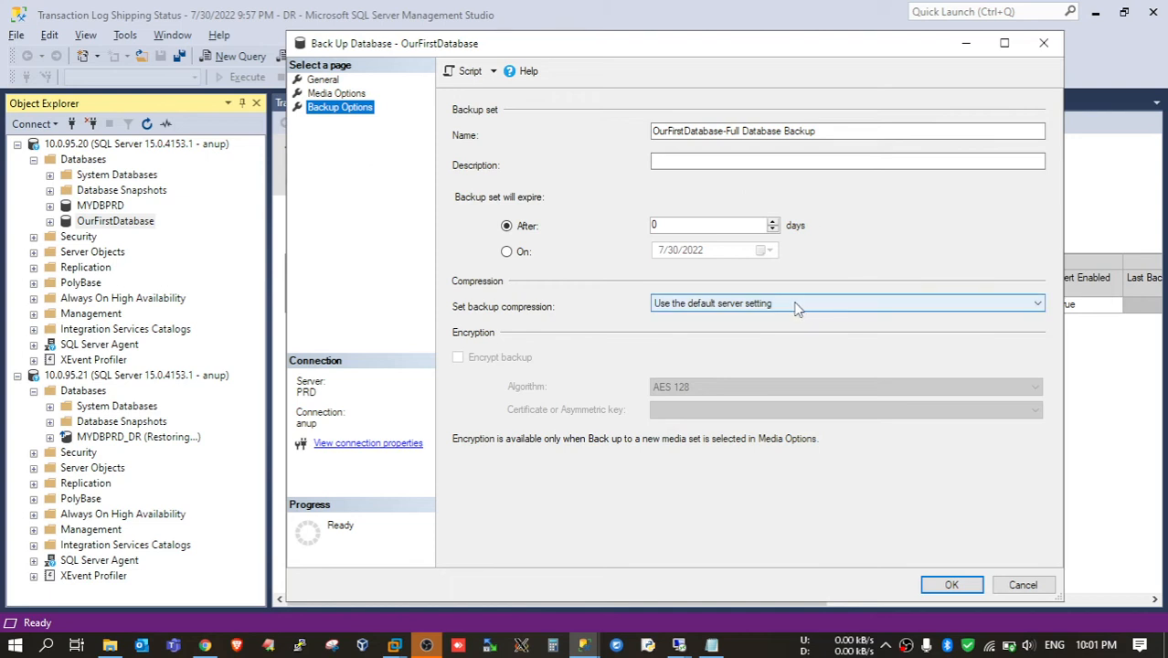
{"action": "left_click", "coordinate": [693, 311]}
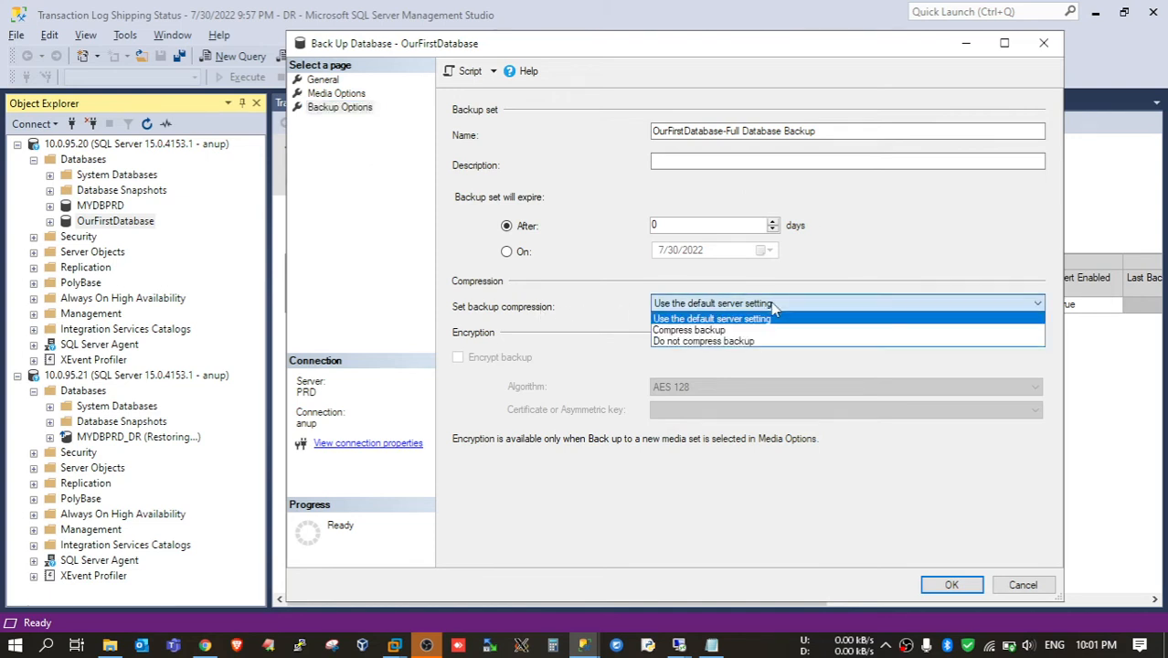
{"action": "left_click", "coordinate": [704, 327]}
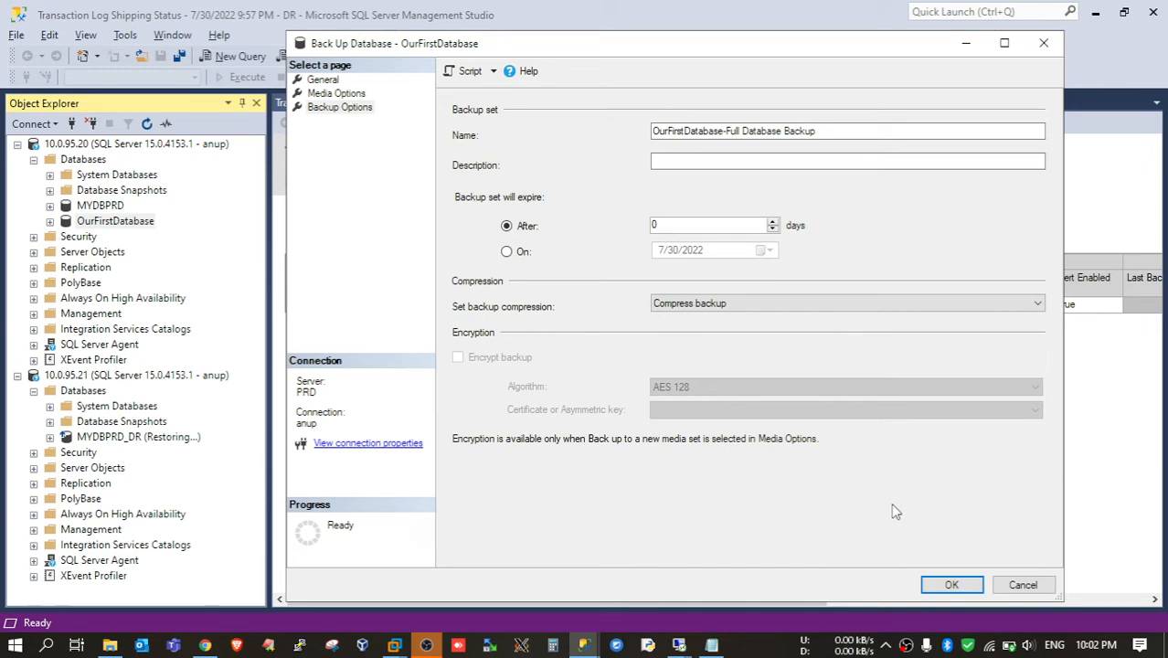
{"action": "left_click", "coordinate": [967, 585]}
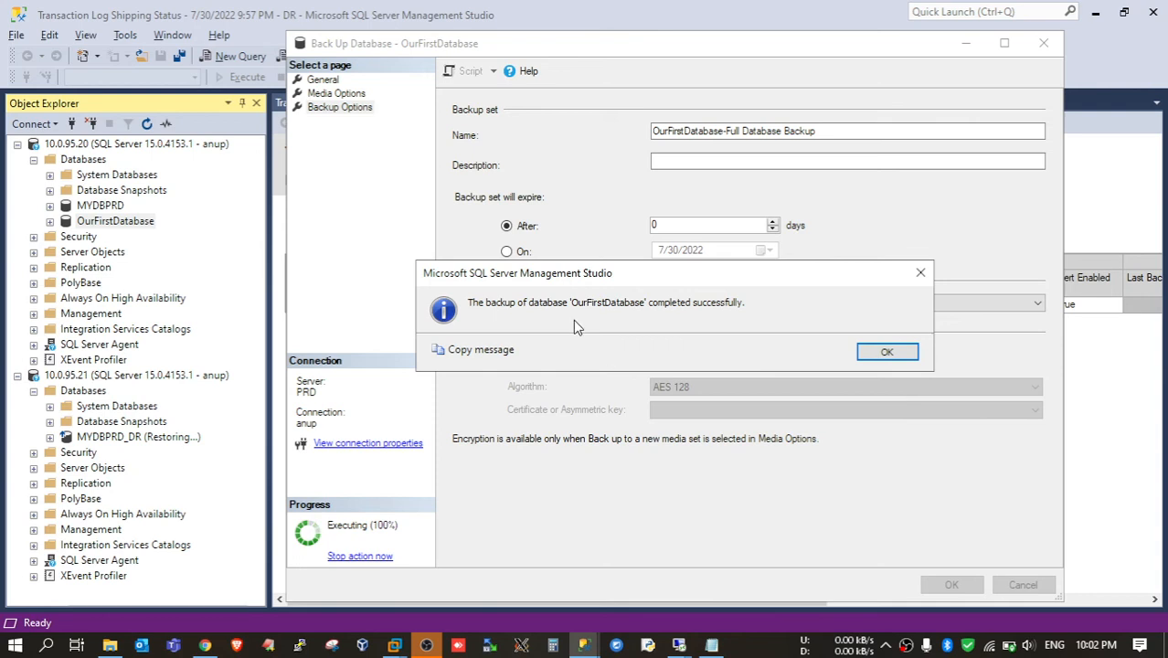
{"action": "left_click", "coordinate": [885, 354]}
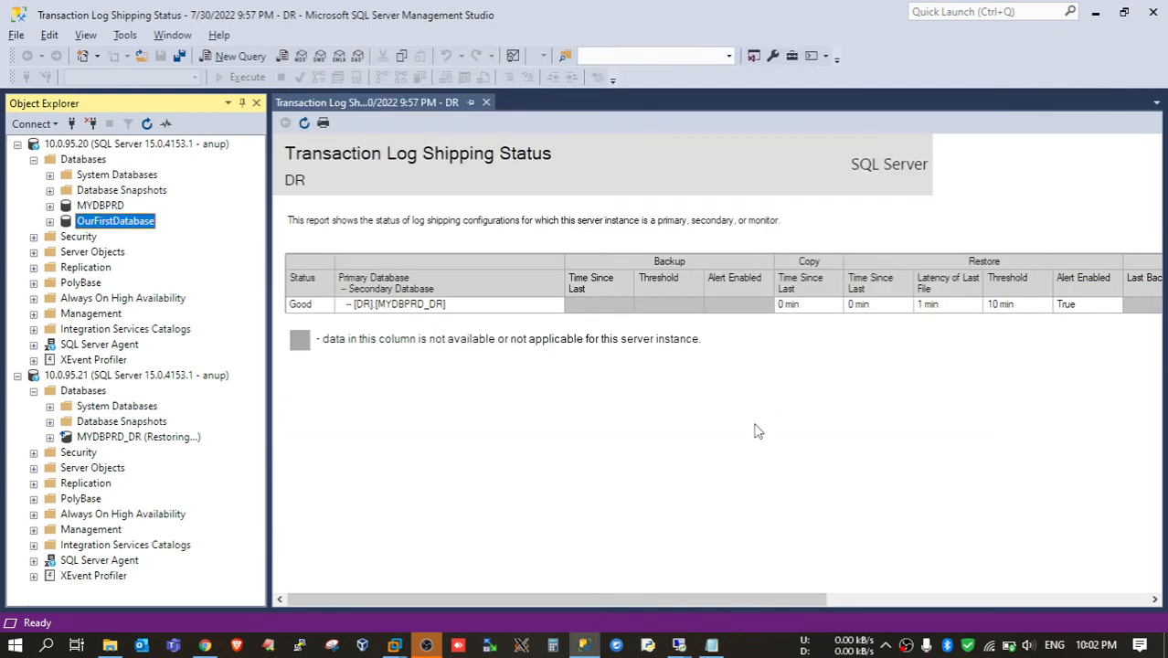
Switch to the 10.0.95.20 remote session, open C:\DB sorted by modification date, and select OurFirstDB.bak
{"action": "left_click", "coordinate": [681, 645]}
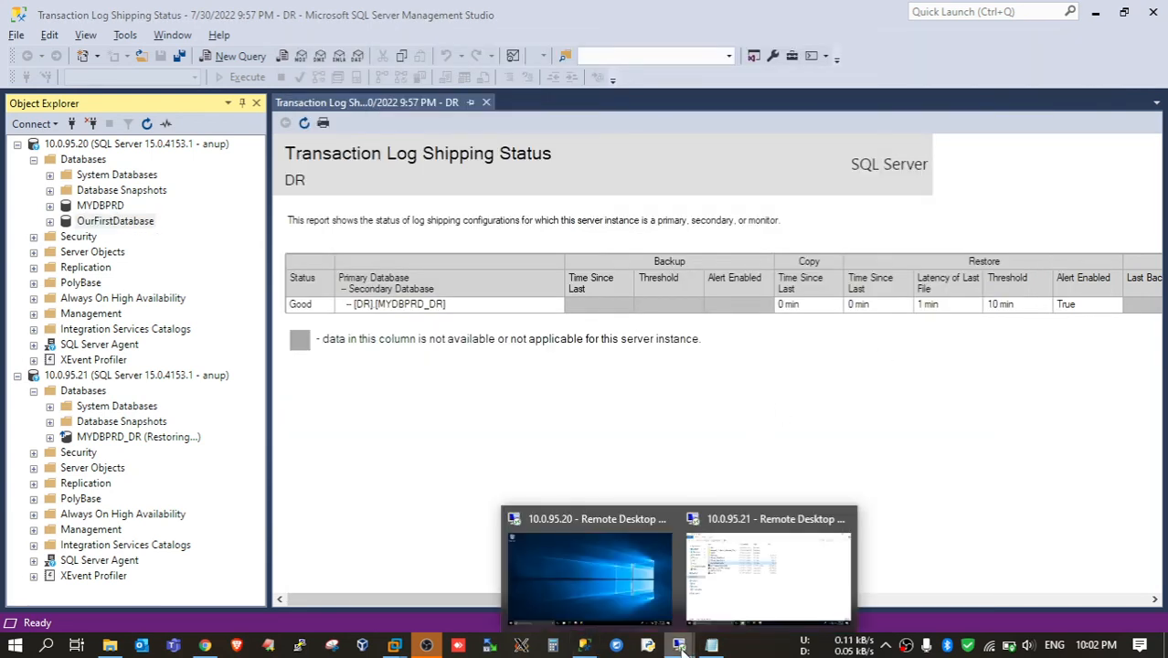
{"action": "left_click", "coordinate": [621, 573]}
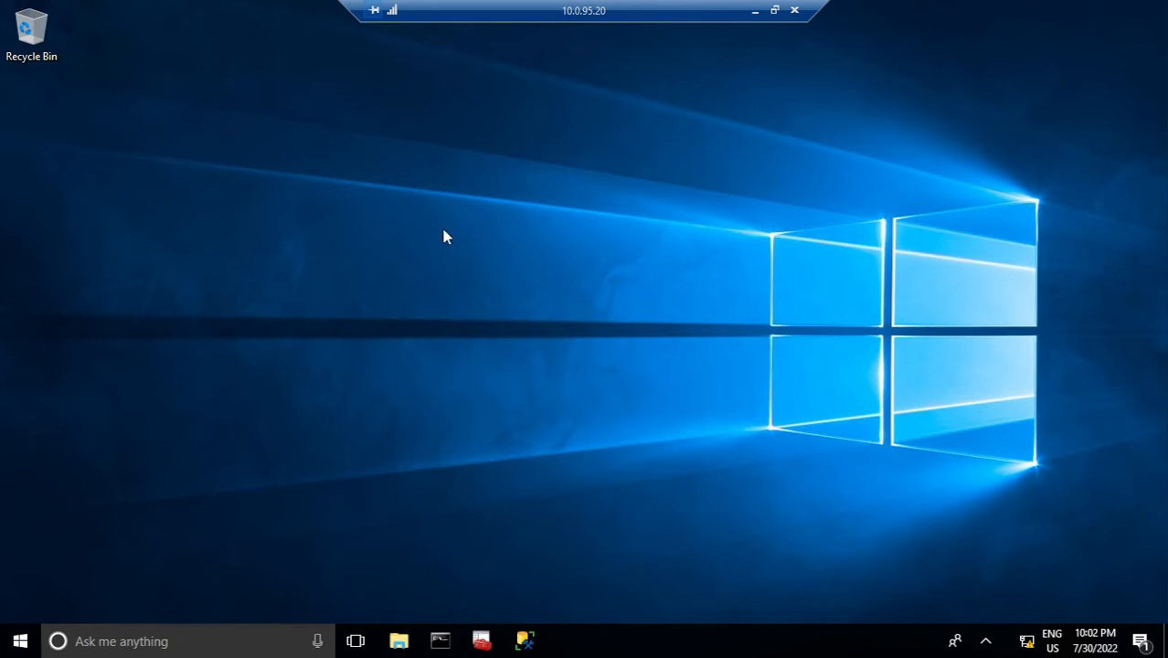
{"action": "key", "text": "super+e"}
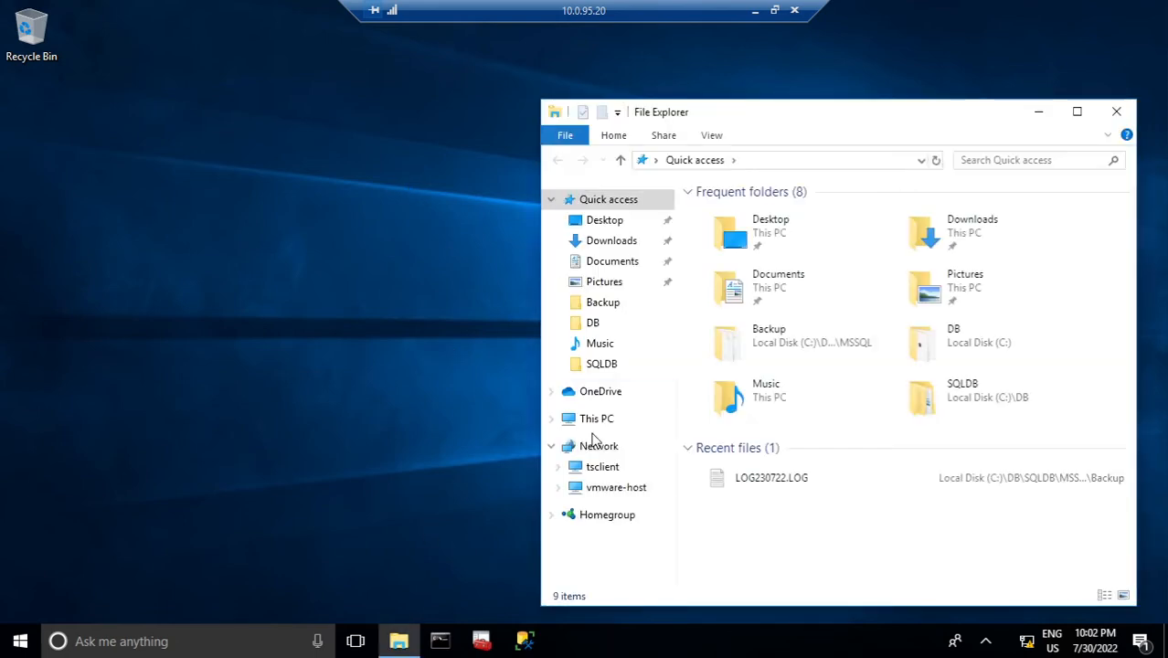
{"action": "left_click", "coordinate": [562, 422]}
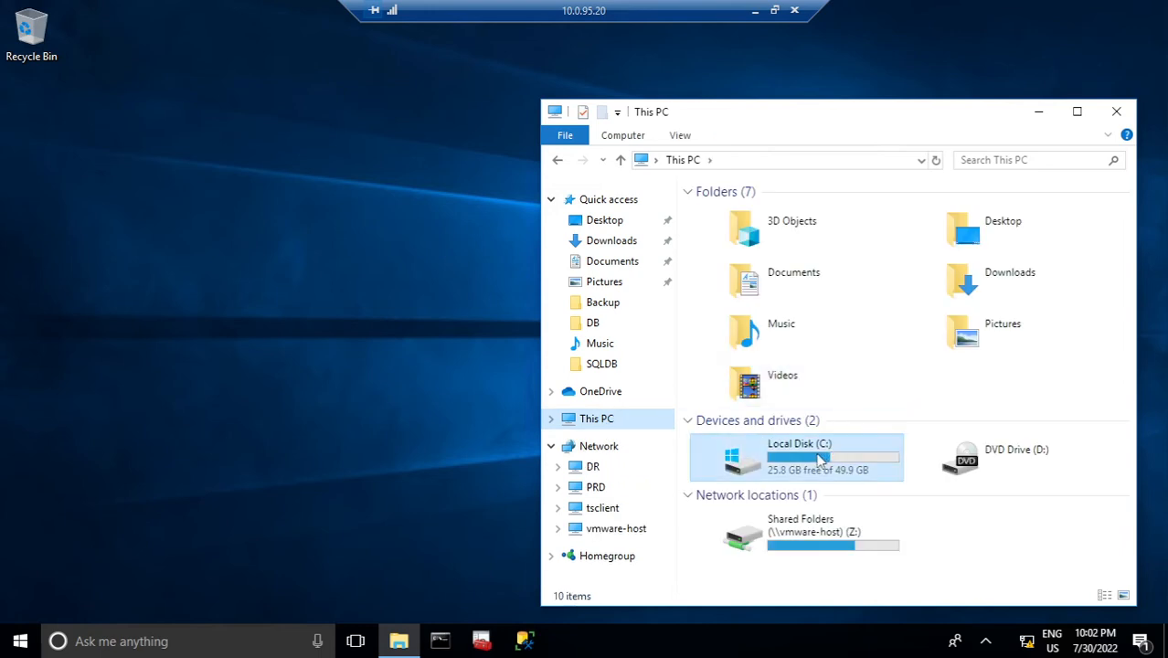
{"action": "double_click", "coordinate": [821, 461]}
{"action": "left_click", "coordinate": [727, 212]}
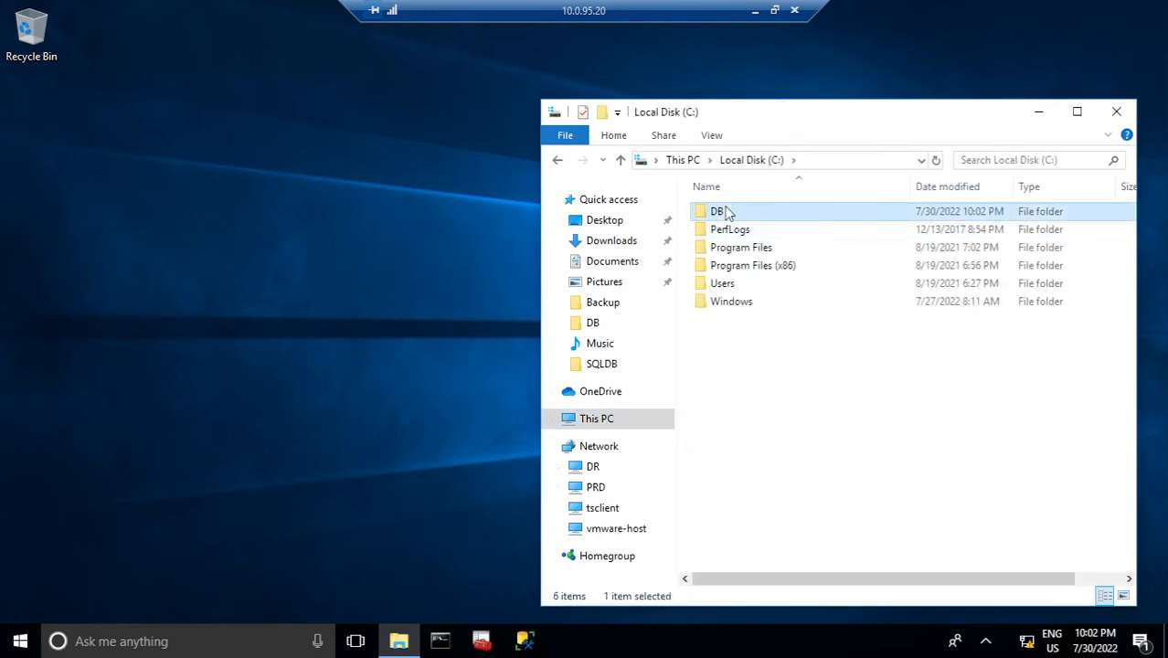
{"action": "double_click", "coordinate": [727, 212]}
{"action": "left_click", "coordinate": [941, 187]}
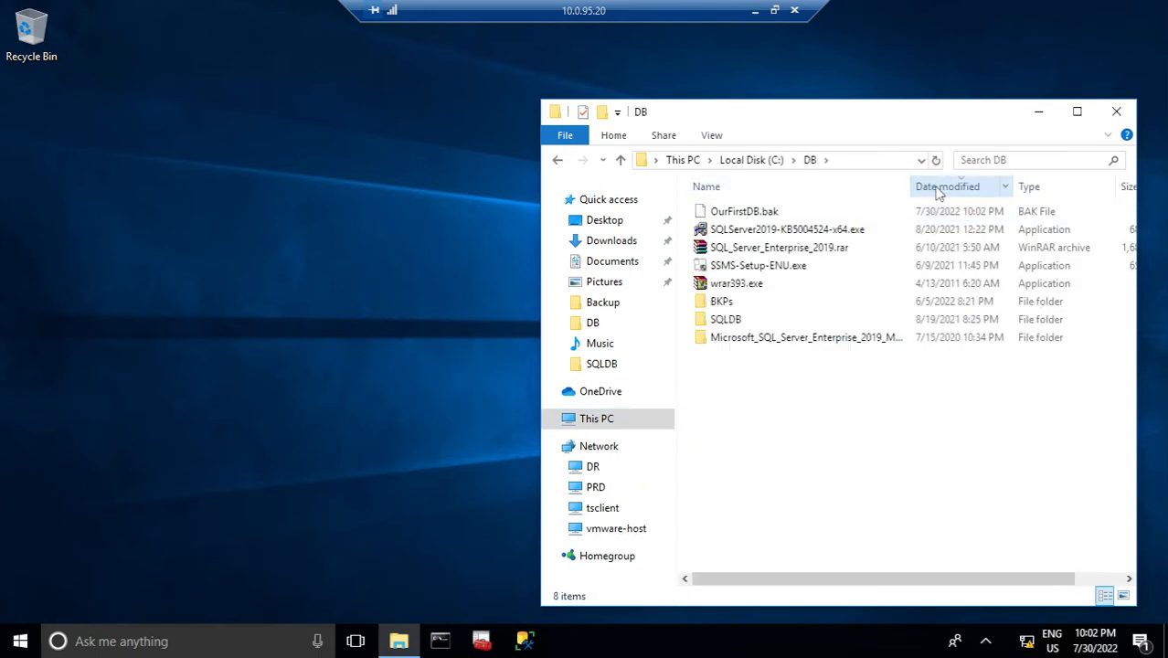
{"action": "left_click", "coordinate": [790, 212]}
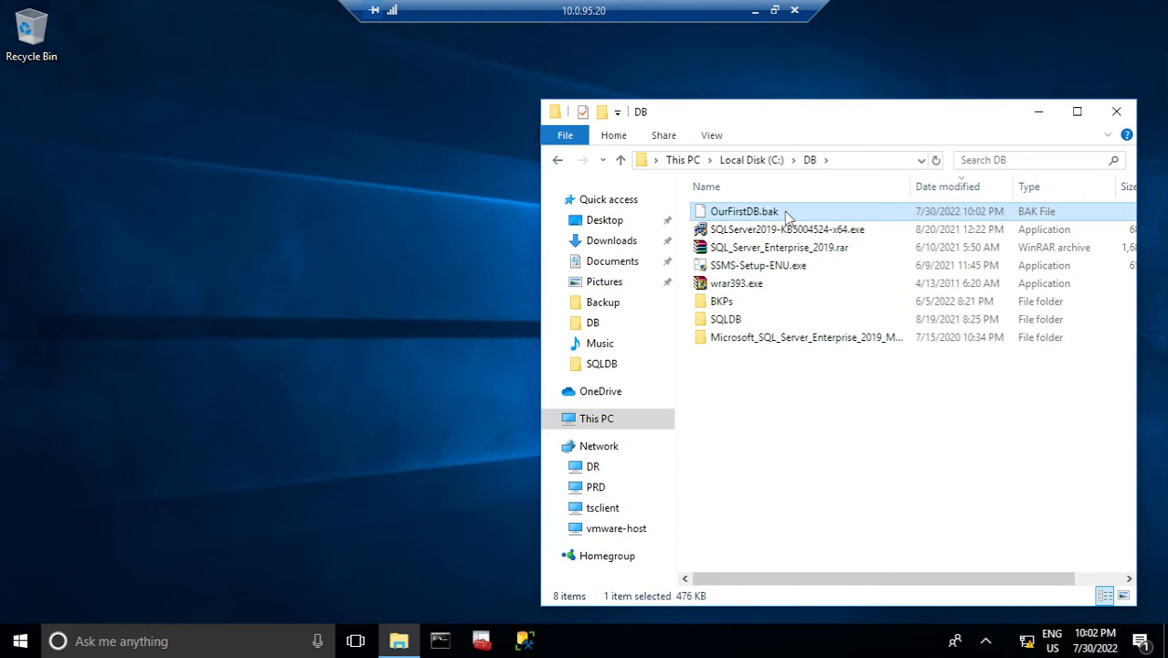
Copy the path \\vmware-host\Shared Folders\Stage\ReplicationDirectory\OurFirstDatabase from the Log Shipping Setup notes
{"action": "left_click", "coordinate": [755, 11]}
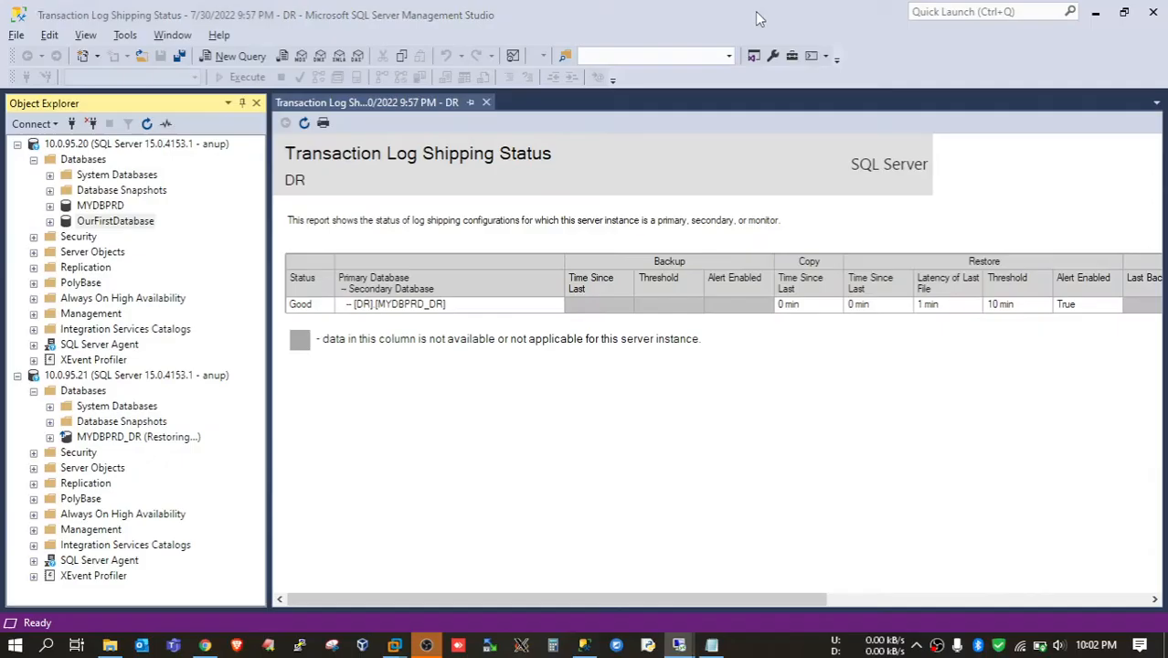
{"action": "left_click", "coordinate": [711, 645]}
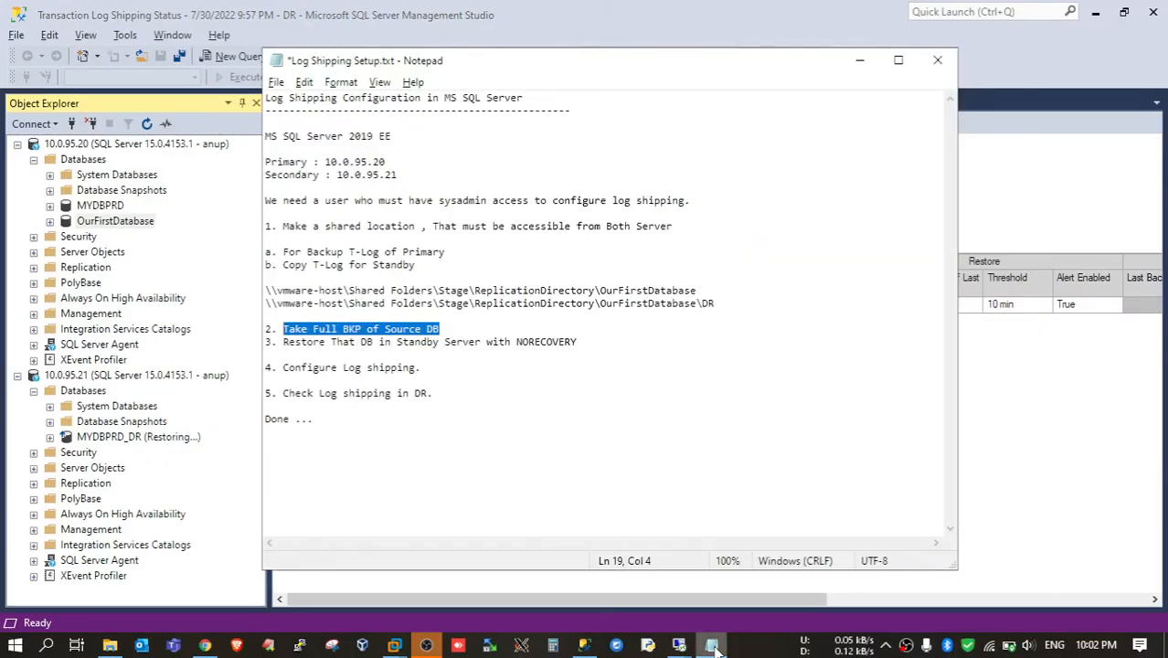
{"action": "left_click", "coordinate": [711, 293]}
{"action": "key", "text": "shift+Home"}
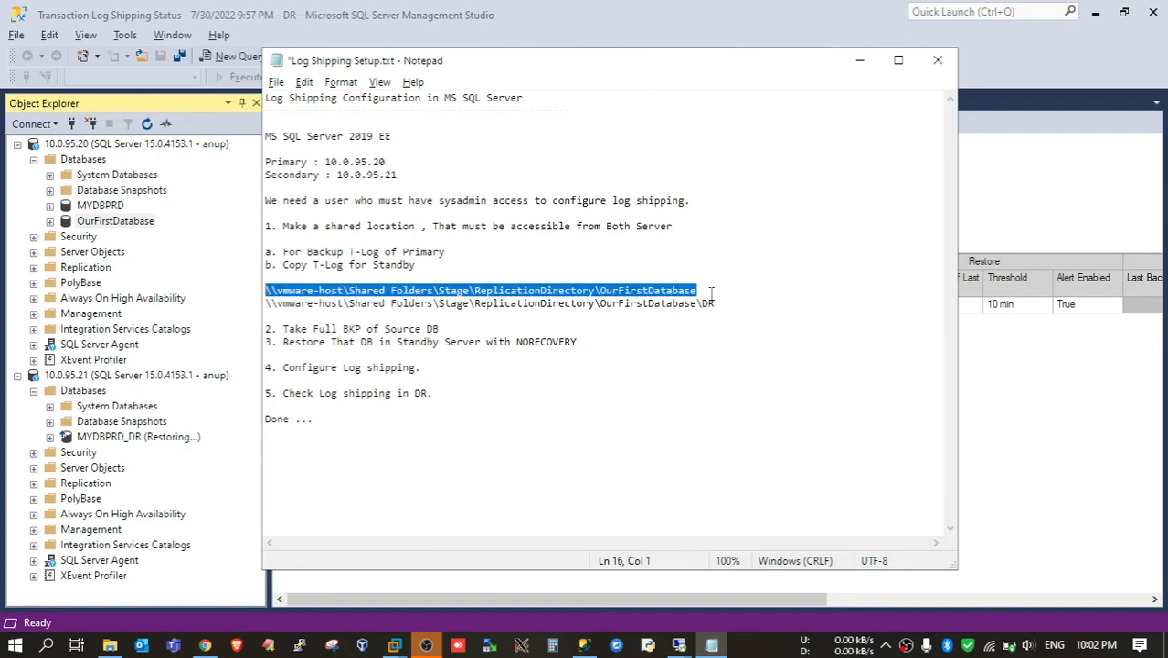
Return to the 10.0.95.20 session and open the copied share path in a second File Explorer window beside C:\DB
{"action": "left_click", "coordinate": [679, 646]}
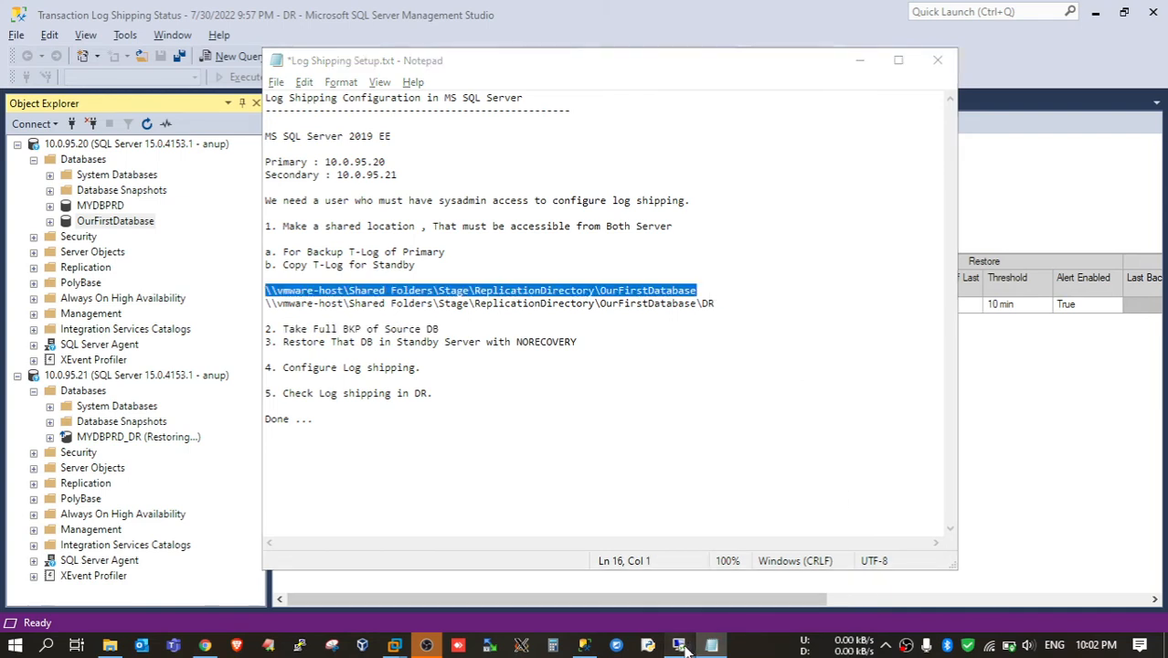
{"action": "left_click", "coordinate": [589, 576]}
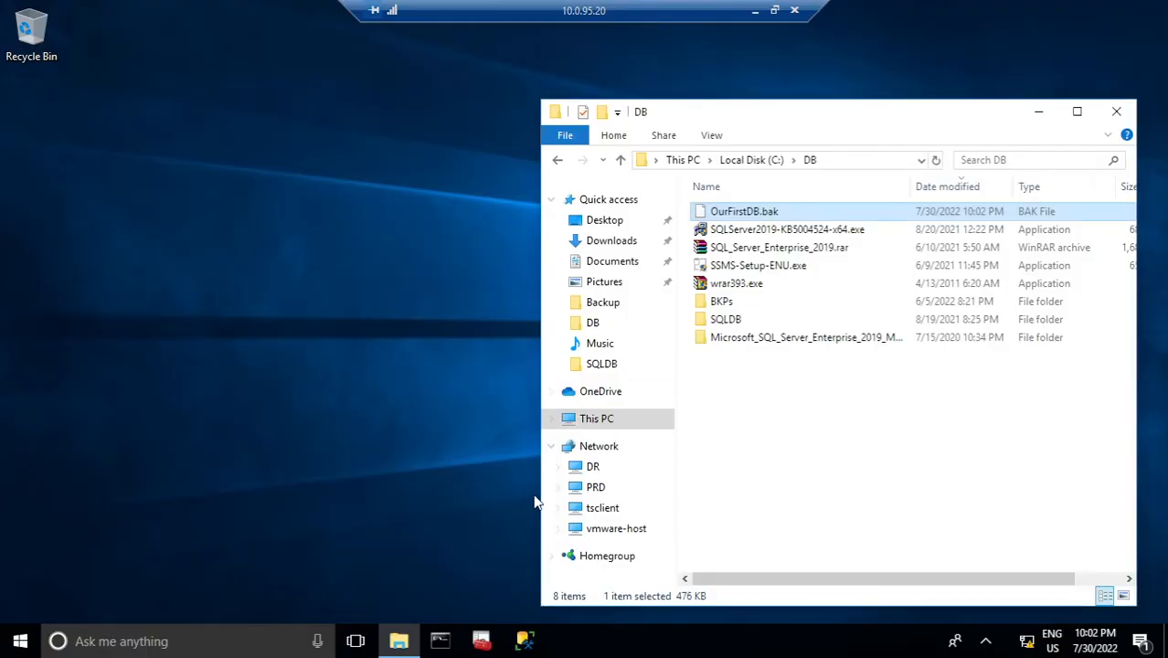
{"action": "key", "text": "super+e"}
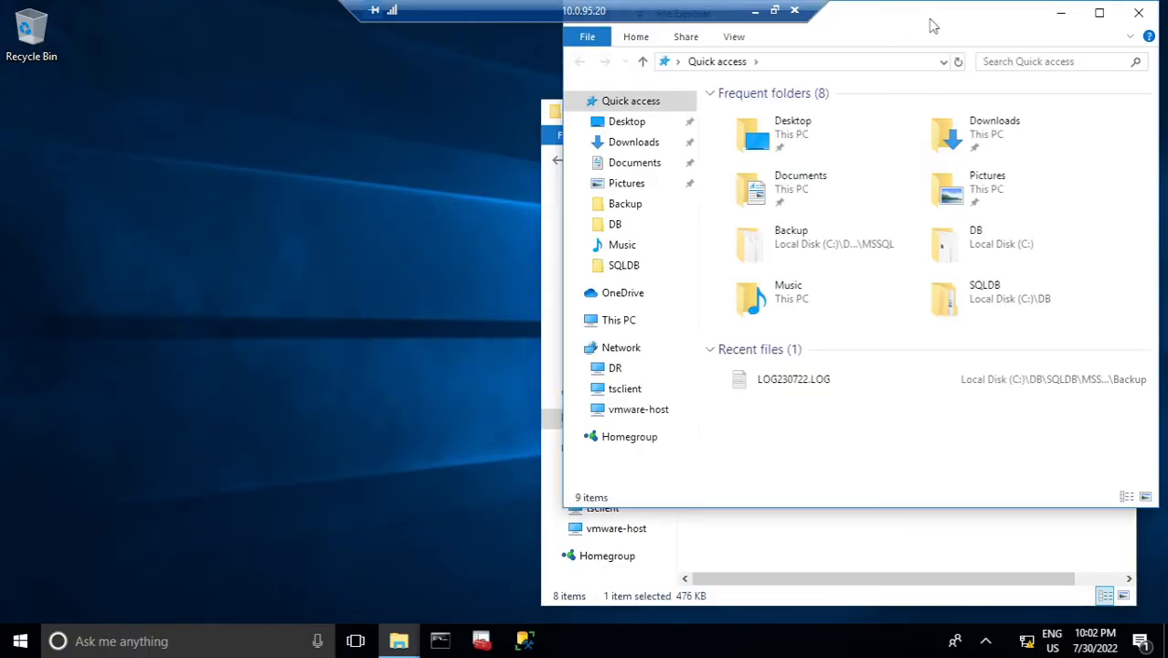
{"action": "left_click_drag", "start_coordinate": [1070, 16], "coordinate": [367, 98]}
{"action": "left_click", "coordinate": [318, 134]}
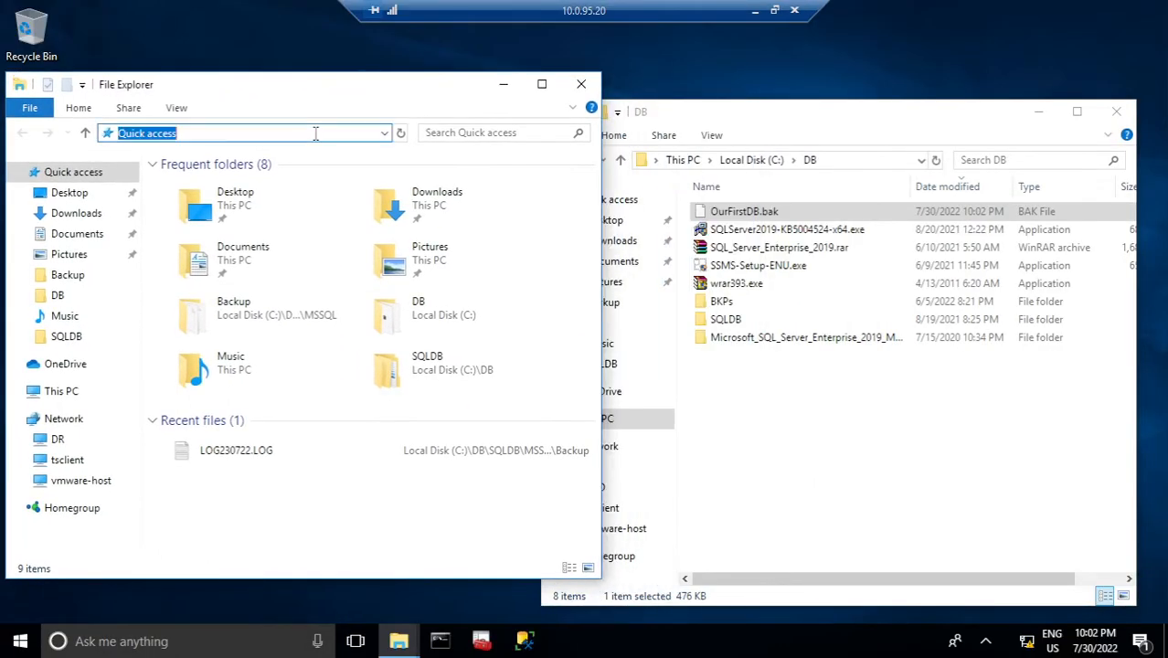
{"action": "key", "text": "ctrl+v"}
{"action": "key", "text": "Return"}
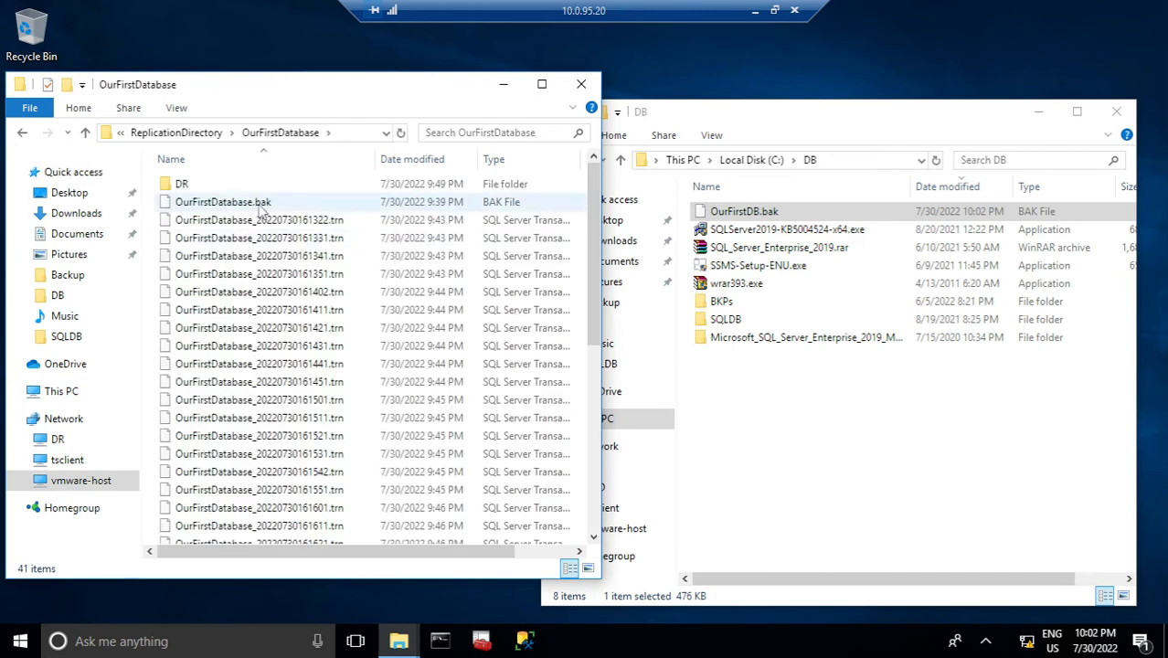
Copy OurFirstDB.bak from C:\DB on the primary into the shared OurFirstDatabase folder
{"action": "left_click", "coordinate": [222, 200]}
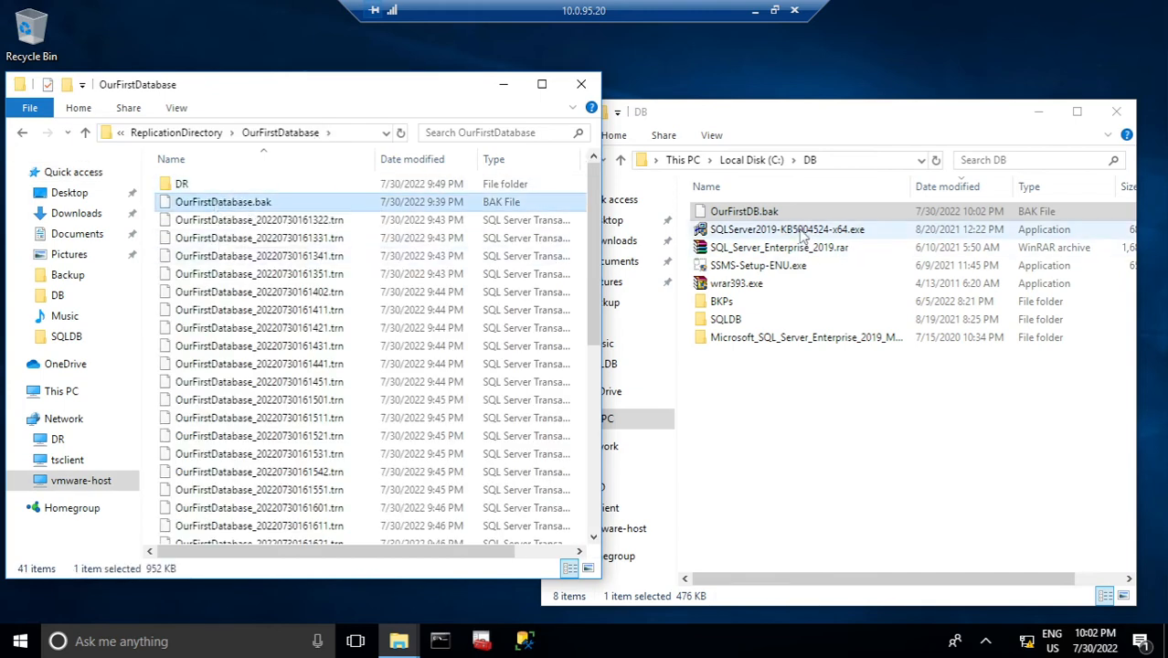
{"action": "left_click_drag", "start_coordinate": [775, 216], "coordinate": [338, 263]}
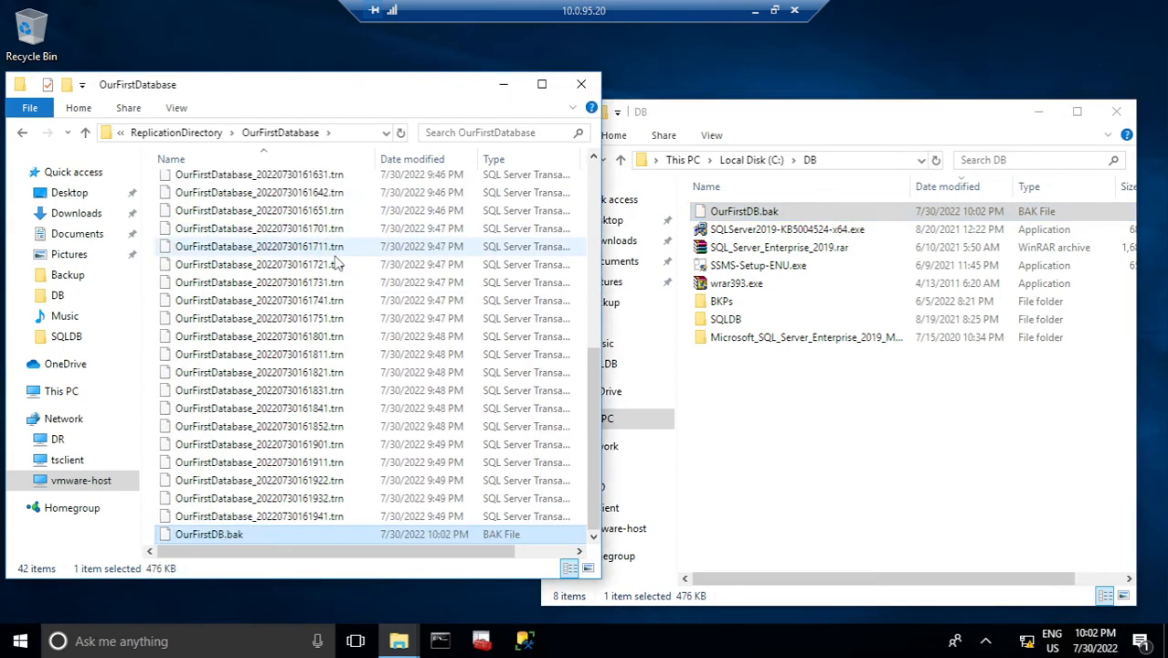
{"action": "left_click", "coordinate": [754, 13]}
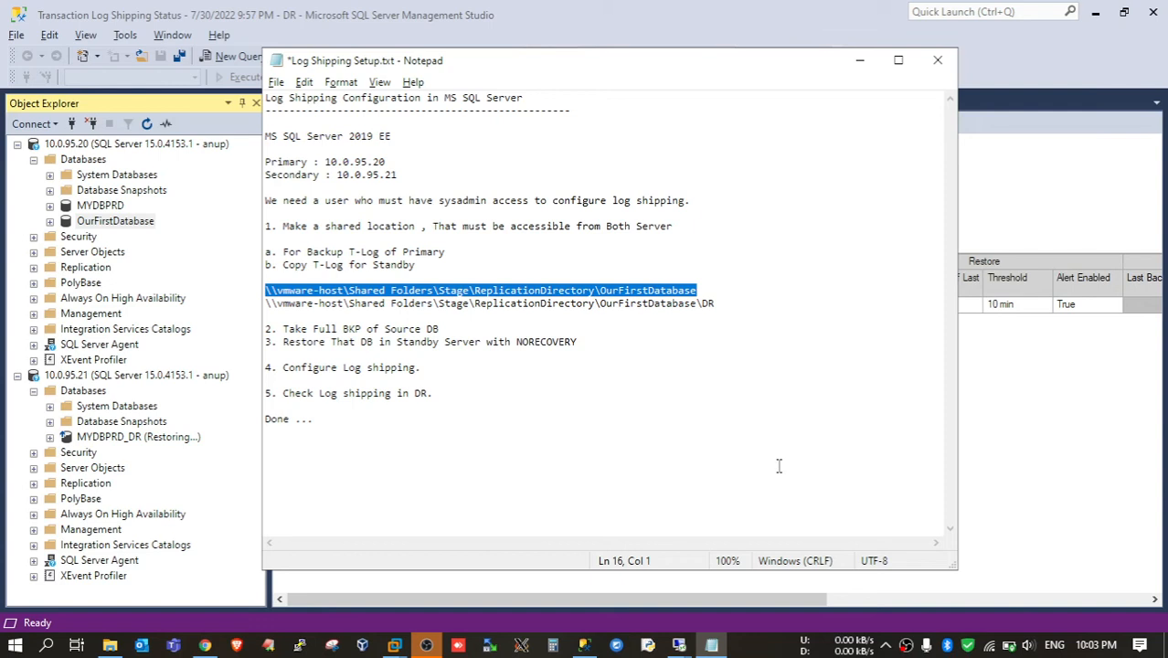
Switch to the 10.0.95.21 remote session and arrange its C:\DB window and a new File Explorer window side by side
{"action": "mouse_move", "coordinate": [679, 645]}
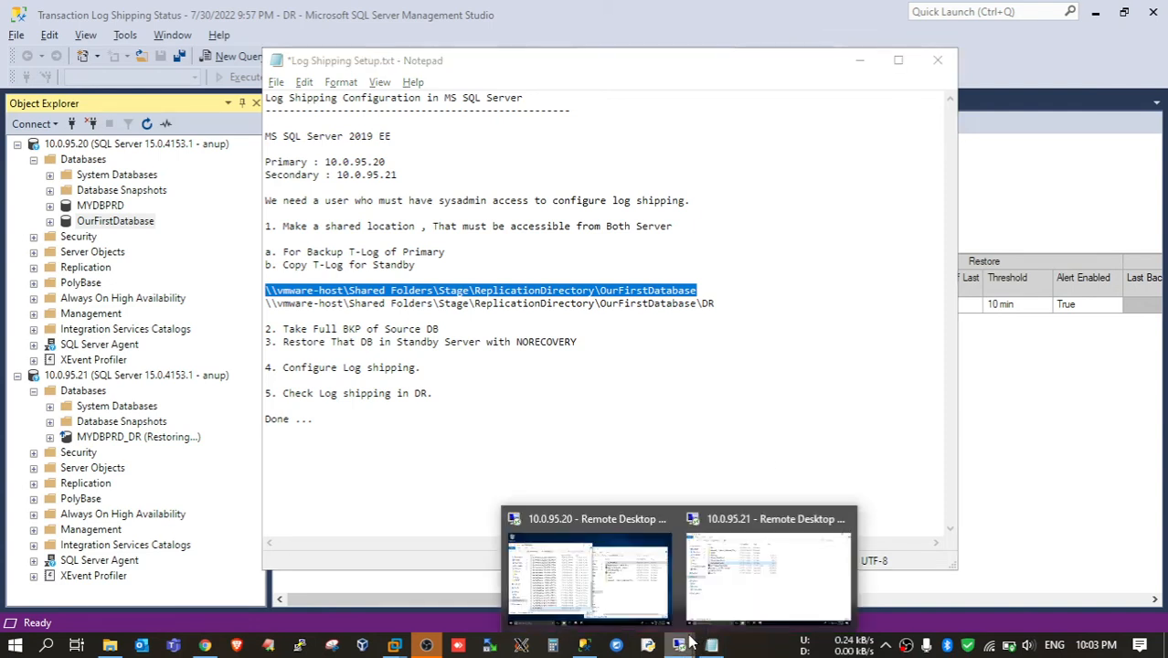
{"action": "left_click", "coordinate": [763, 589]}
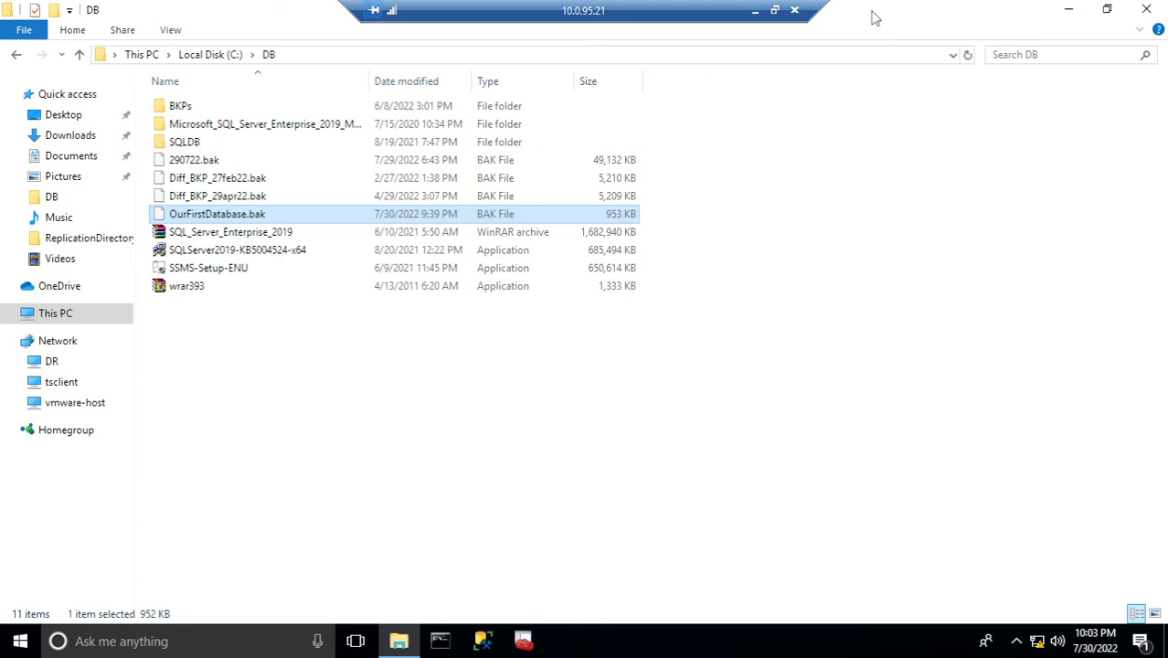
{"action": "left_click_drag", "start_coordinate": [871, 12], "coordinate": [339, 115]}
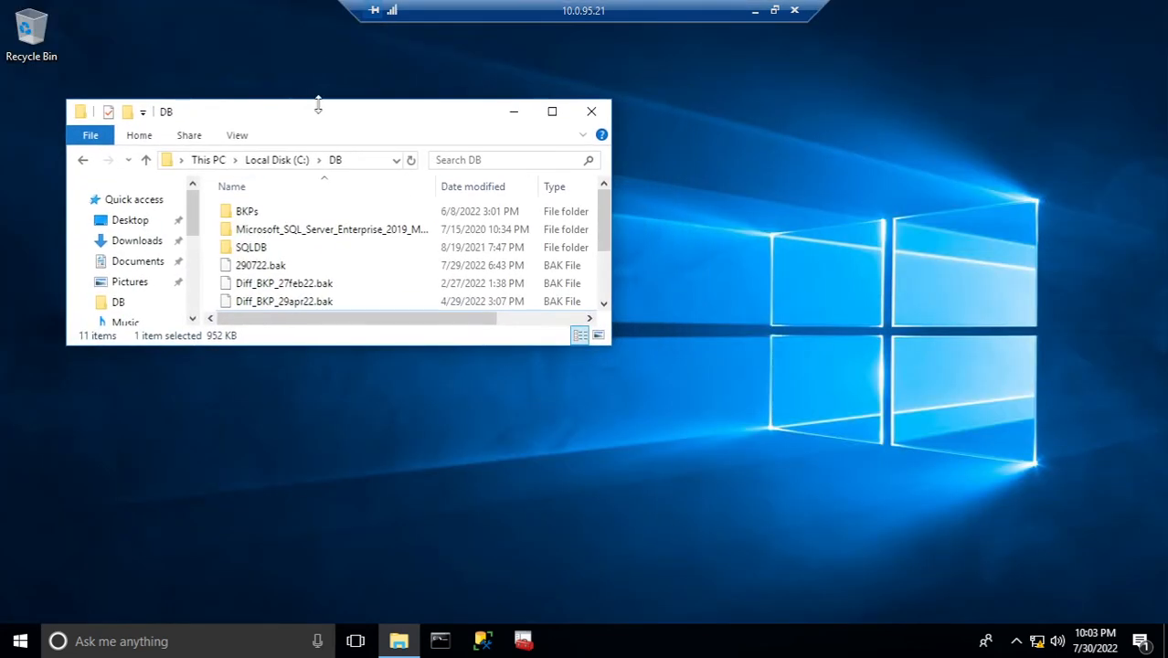
{"action": "double_click", "coordinate": [318, 98]}
{"action": "left_click_drag", "start_coordinate": [285, 15], "coordinate": [243, 15]}
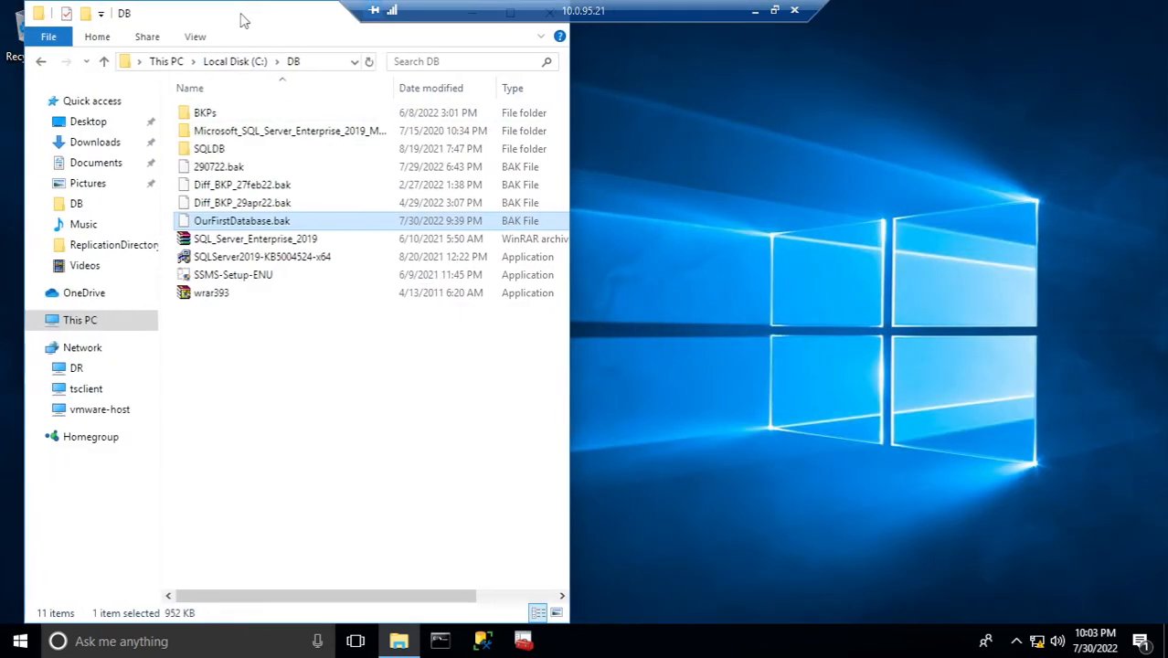
{"action": "key", "text": "super+e"}
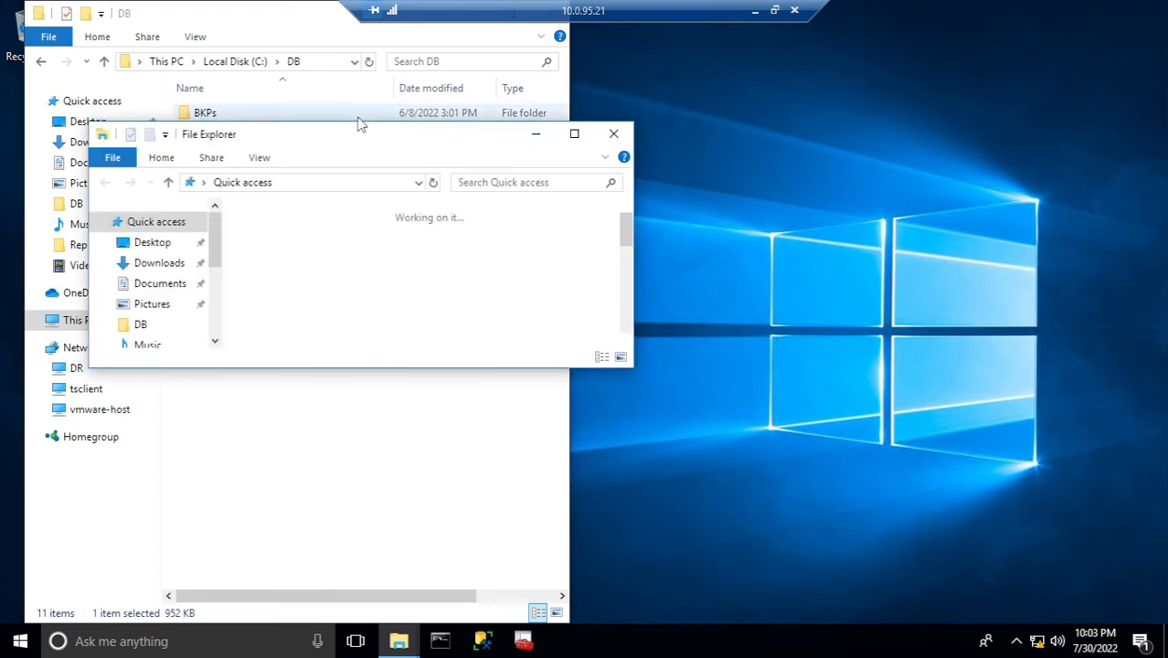
{"action": "left_click_drag", "start_coordinate": [339, 133], "coordinate": [854, 188]}
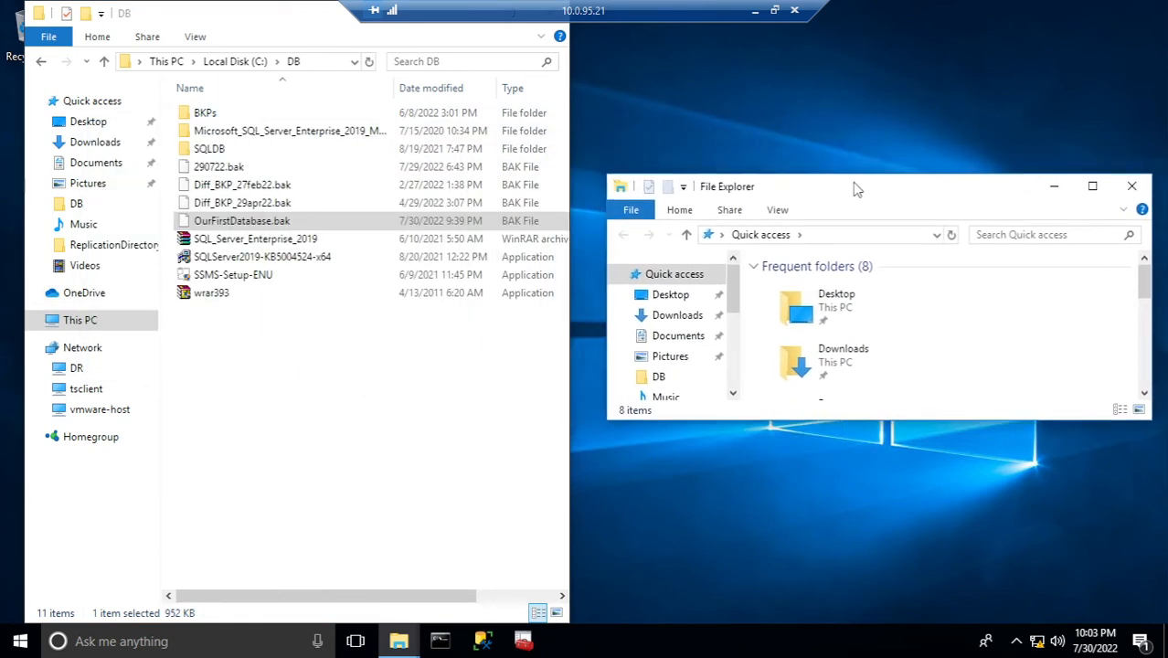
{"action": "key", "text": "super+Right"}
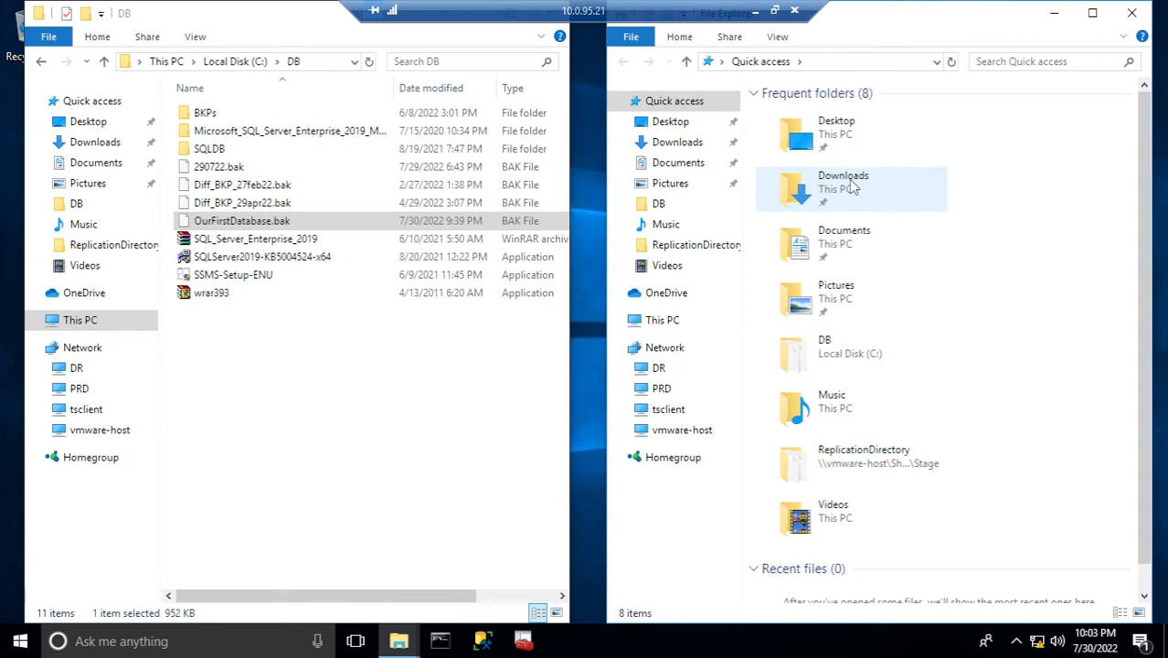
Open \\vmware-host\Shared Folders\Stage\ReplicationDirectory\OurFirstDatabase in the new window on 10.0.95.21, sorted by newest modification date
{"action": "left_click", "coordinate": [756, 12]}
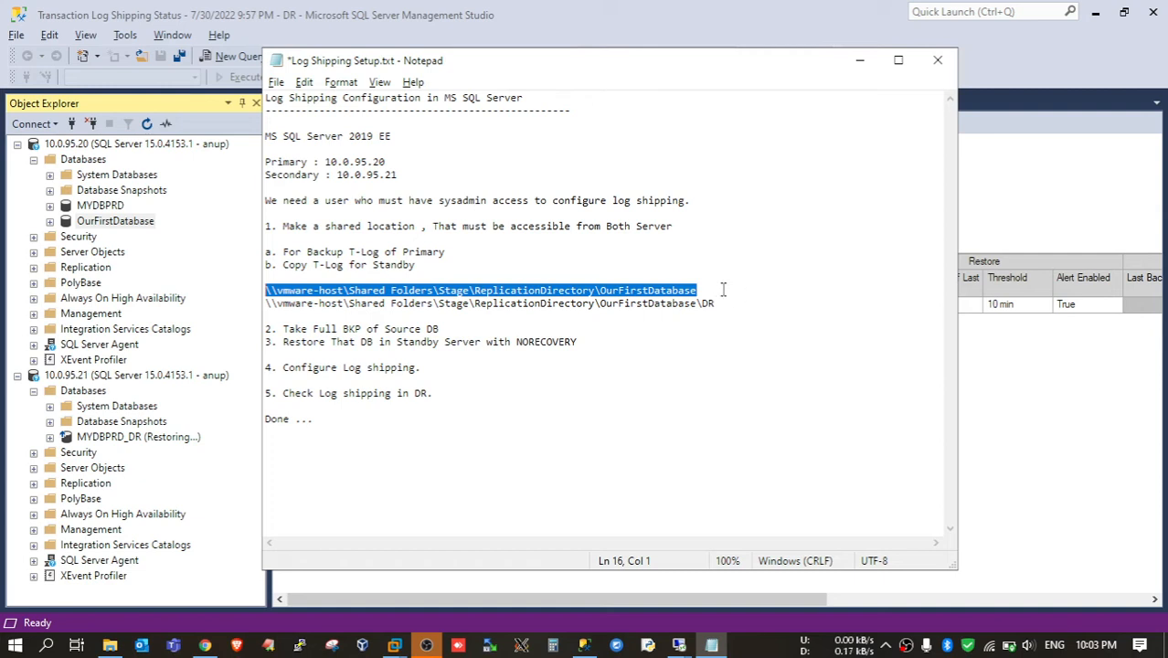
{"action": "mouse_move", "coordinate": [681, 645]}
{"action": "left_click", "coordinate": [736, 601]}
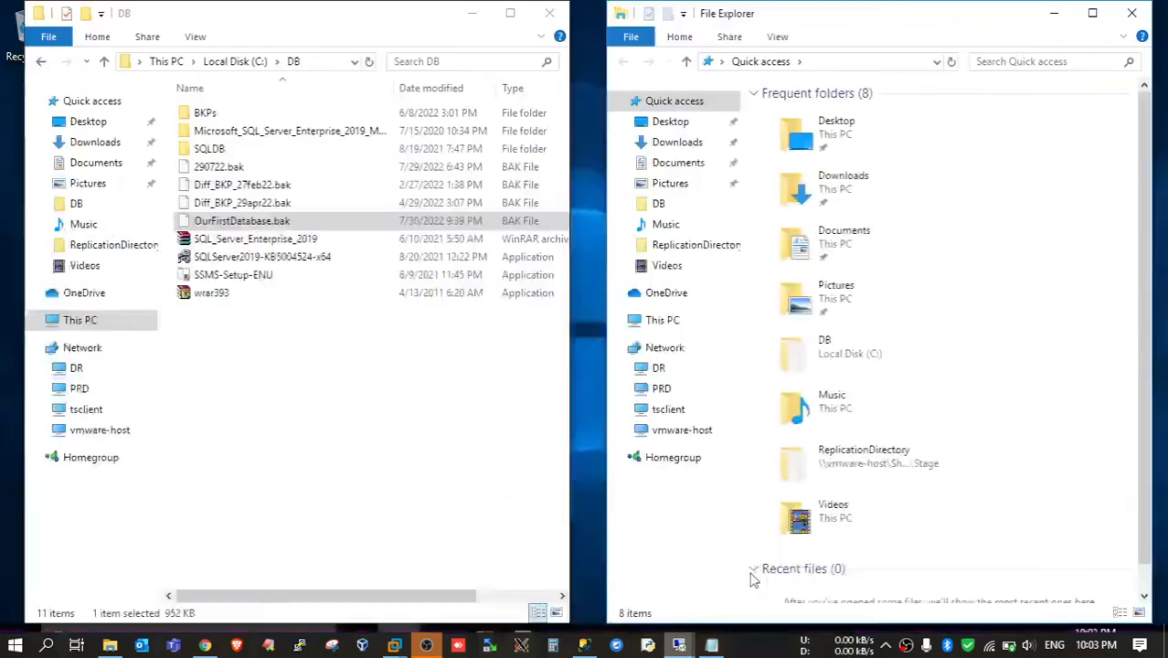
{"action": "left_click", "coordinate": [857, 61]}
{"action": "type", "text": "\\\\vmware-host\\Shared Folders\\Stage\\ReplicationDirectory\\OurFirstDatabase"}
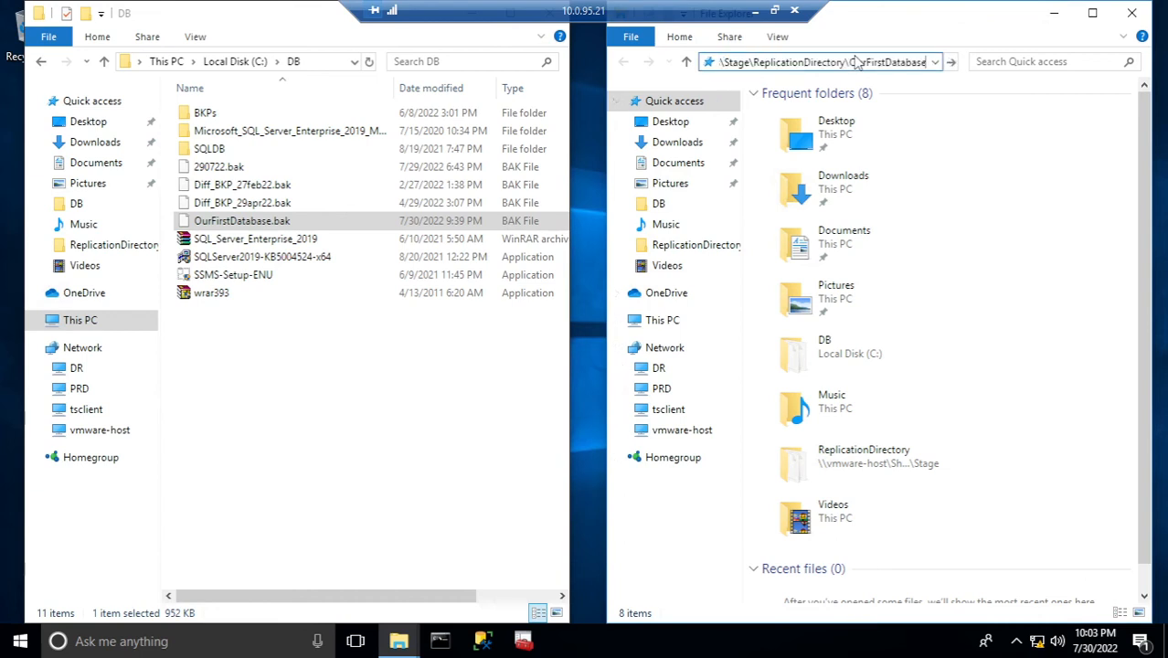
{"action": "key", "text": "Return"}
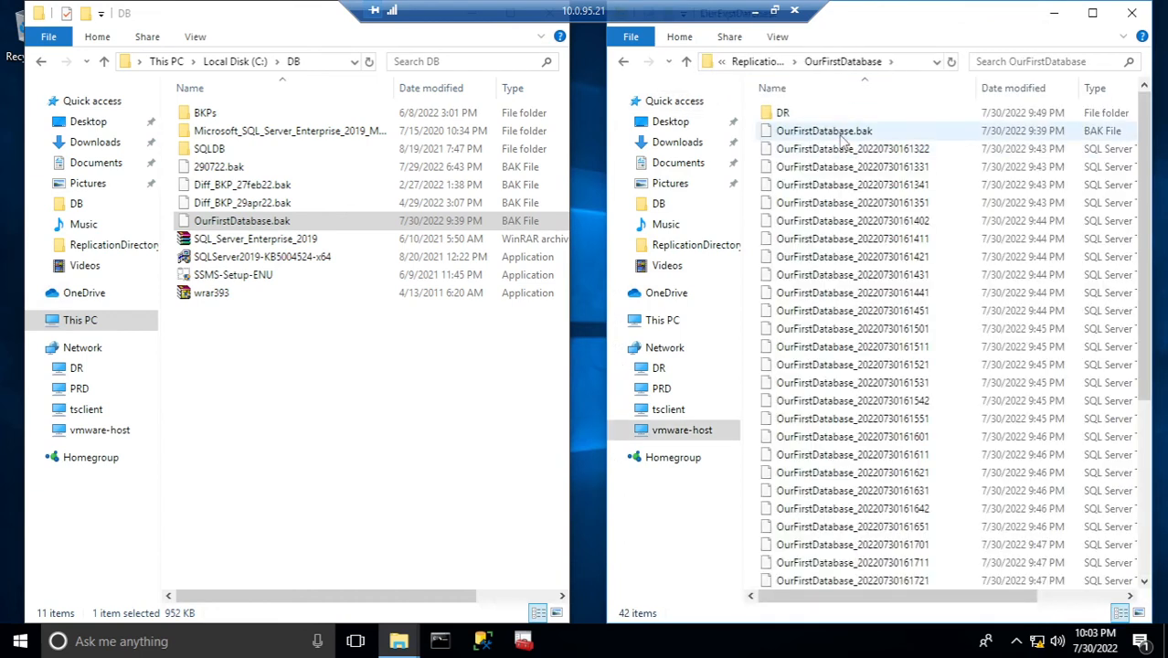
{"action": "left_click", "coordinate": [1012, 88]}
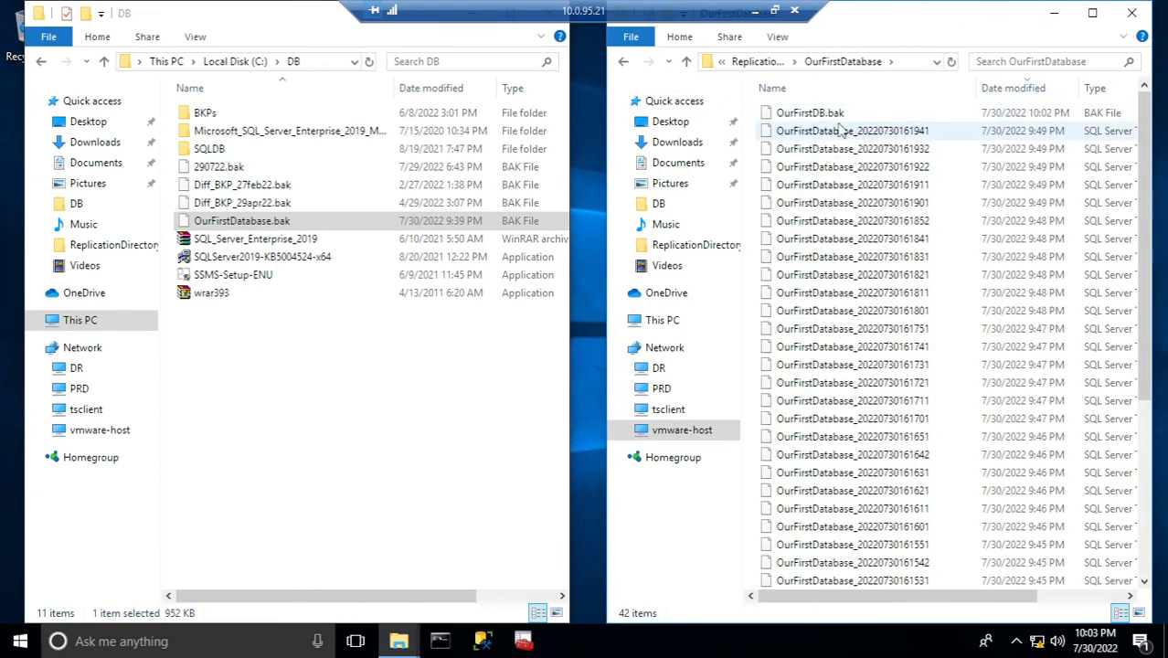
Copy OurFirstDB.bak from the shared folder into C:\DB on the secondary server
{"action": "left_click", "coordinate": [809, 113]}
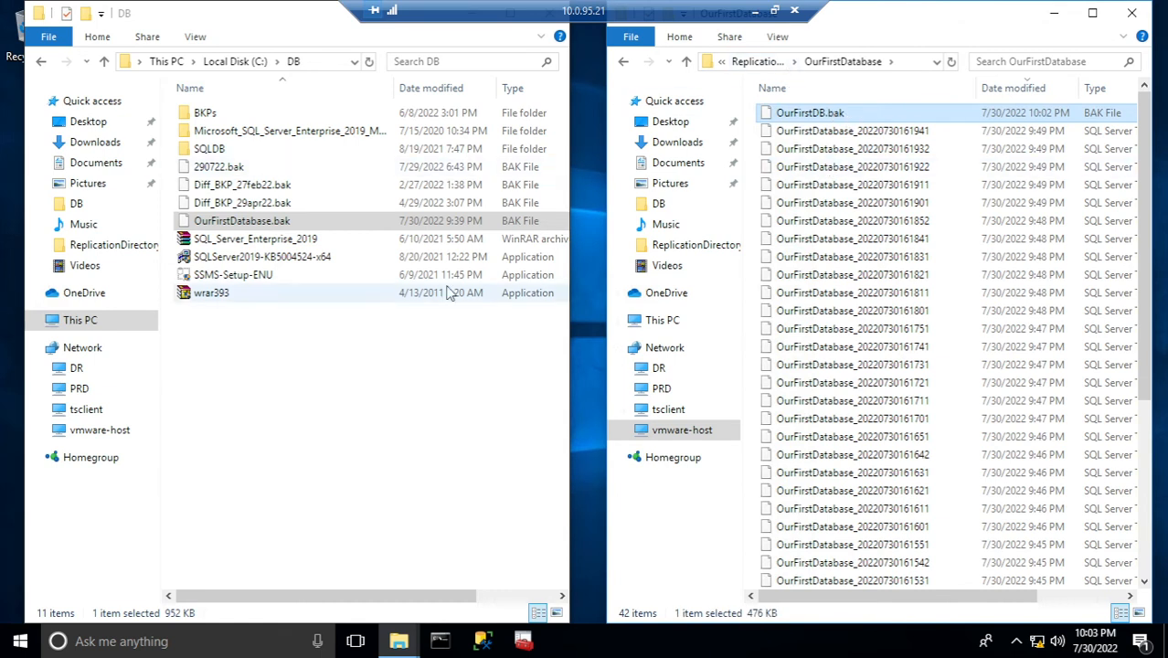
{"action": "left_click", "coordinate": [294, 425]}
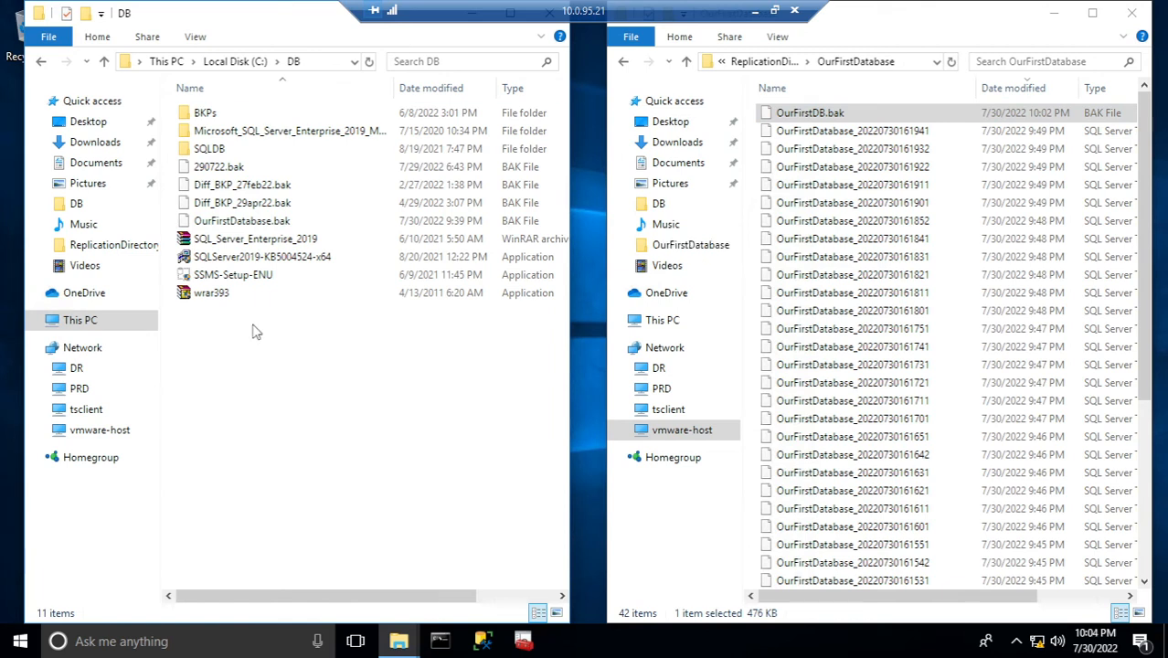
{"action": "key", "text": "ctrl+v"}
Permanently delete 290722.bak, Diff_BKP_27feb22.bak, Diff_BKP_29apr22.bak and OurFirstDatabase.bak from the secondary's C:\DB, and select OurFirstDB.bak
{"action": "left_click_drag", "start_coordinate": [263, 231], "coordinate": [235, 176]}
{"action": "key", "text": "shift+Delete"}
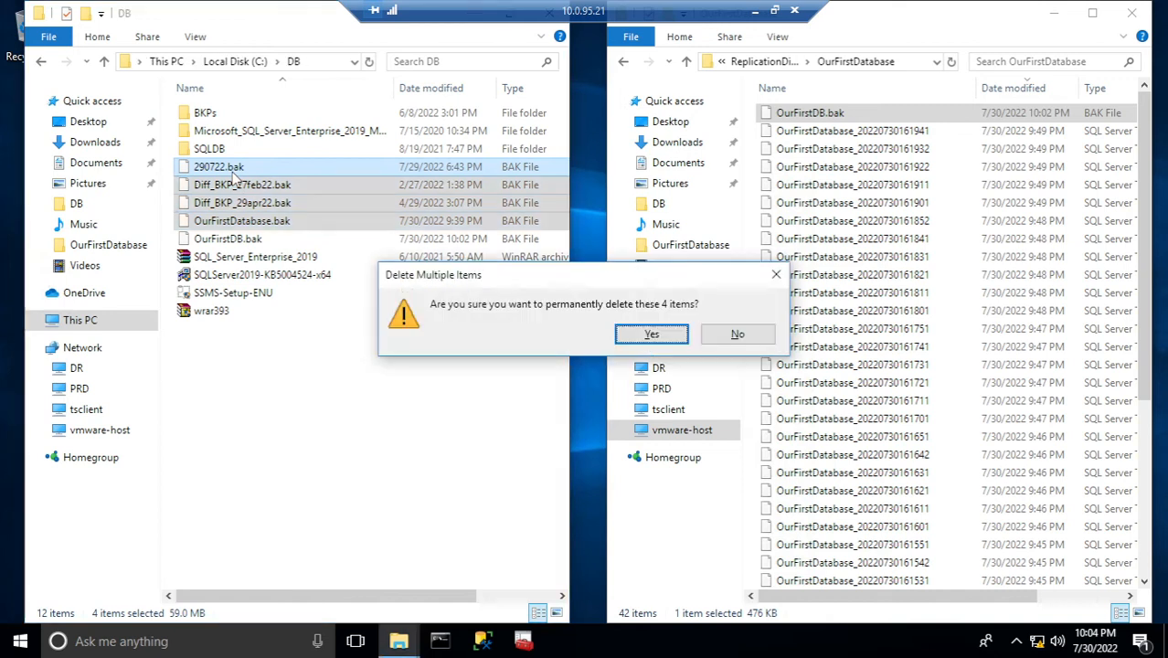
{"action": "key", "text": "Return"}
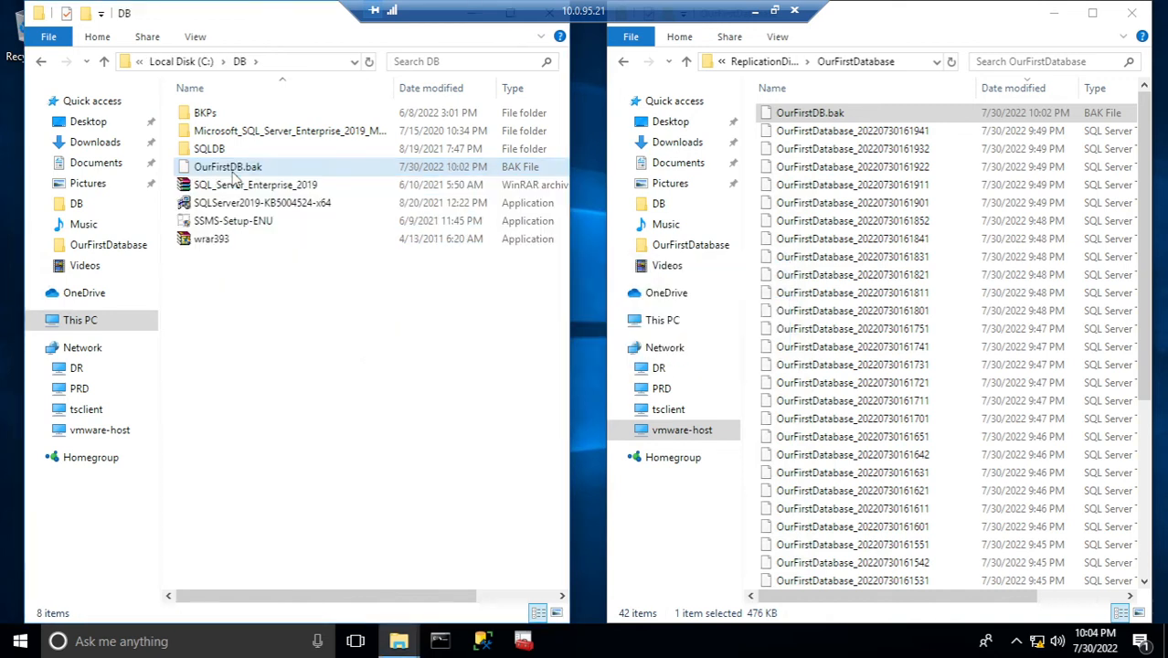
{"action": "left_click", "coordinate": [234, 170]}
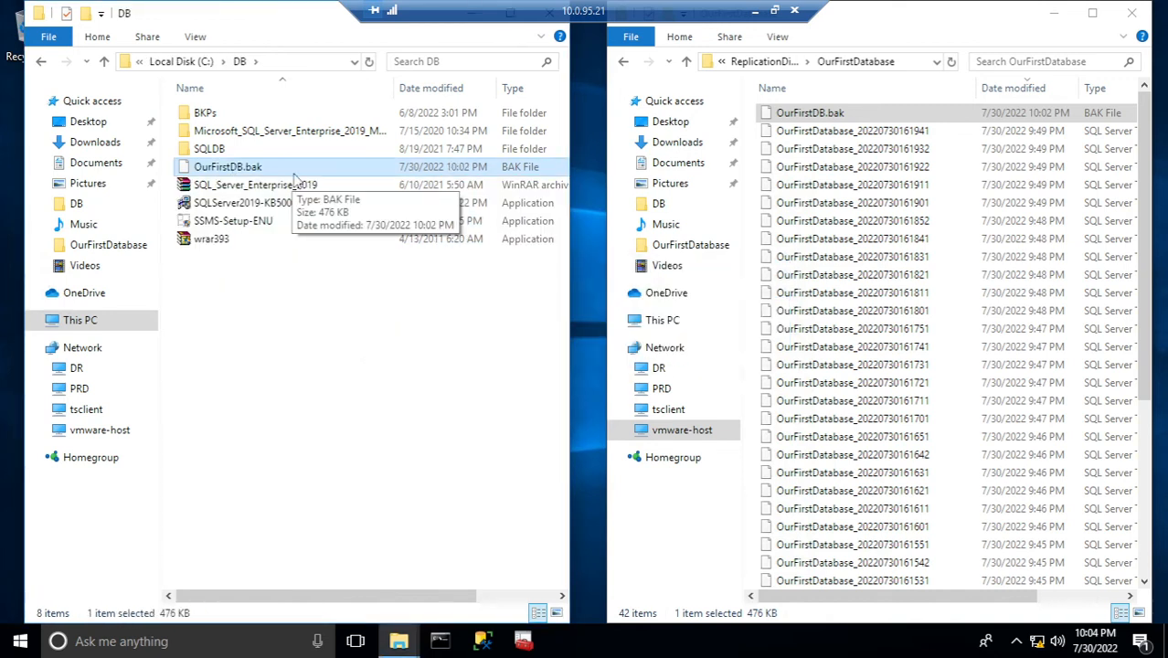
Leave the 10.0.95.21 remote session and review step 3 on restoring the database in the Log Shipping Setup notes in Notepad
{"action": "left_click", "coordinate": [752, 16]}
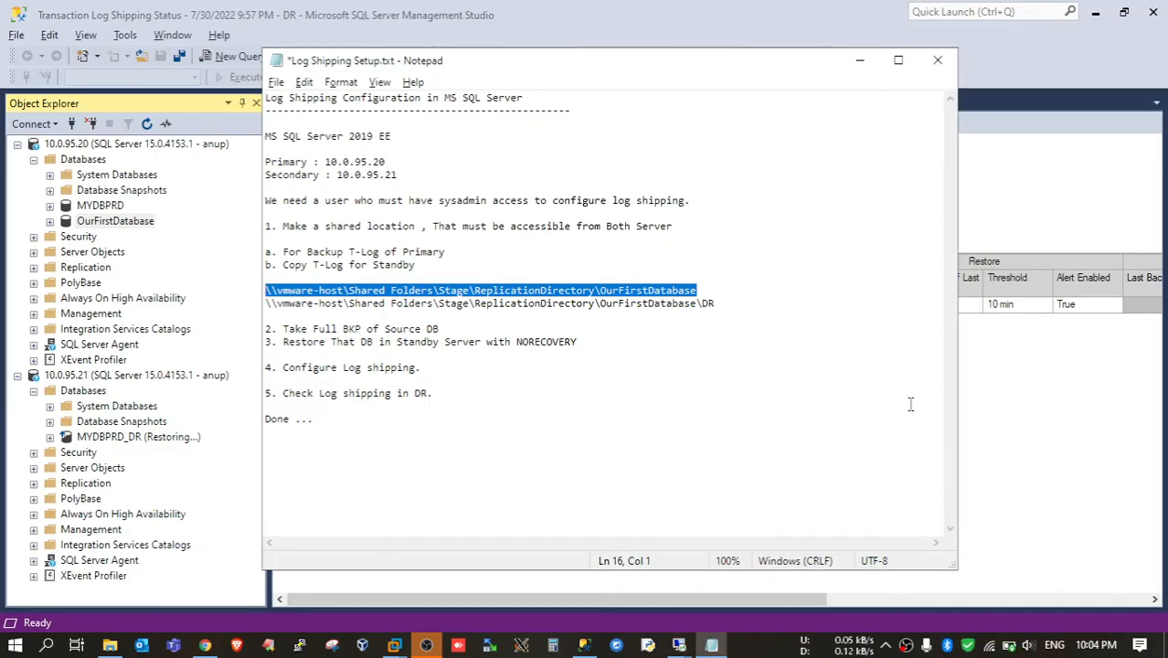
{"action": "left_click", "coordinate": [457, 328]}
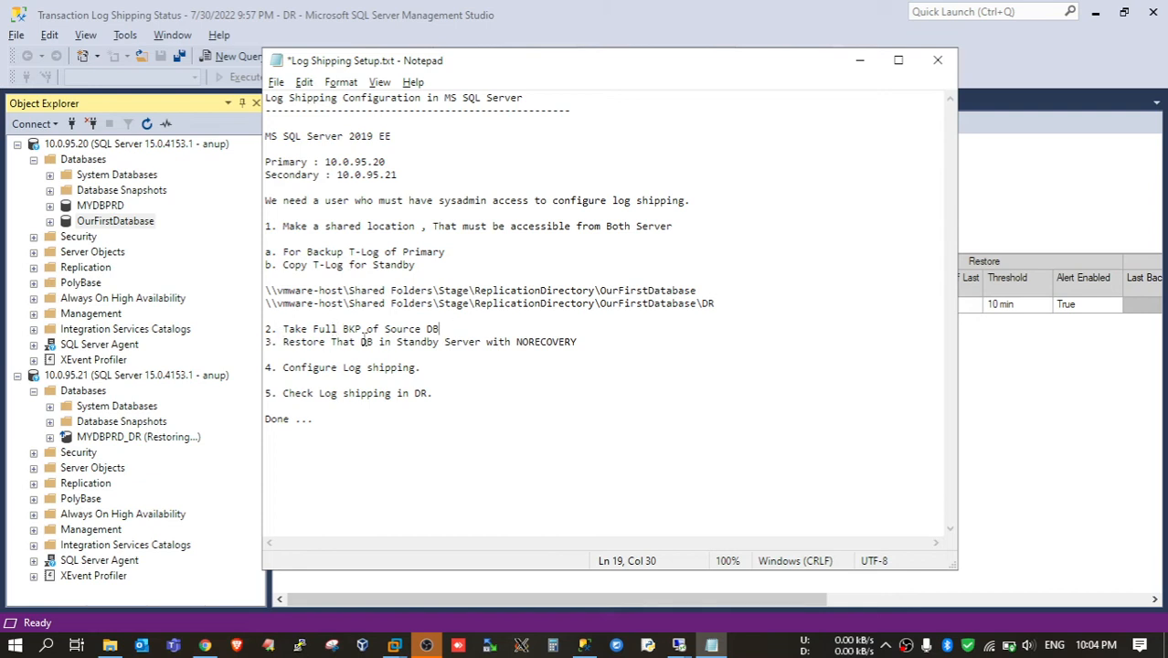
{"action": "left_click_drag", "start_coordinate": [283, 342], "coordinate": [581, 342]}
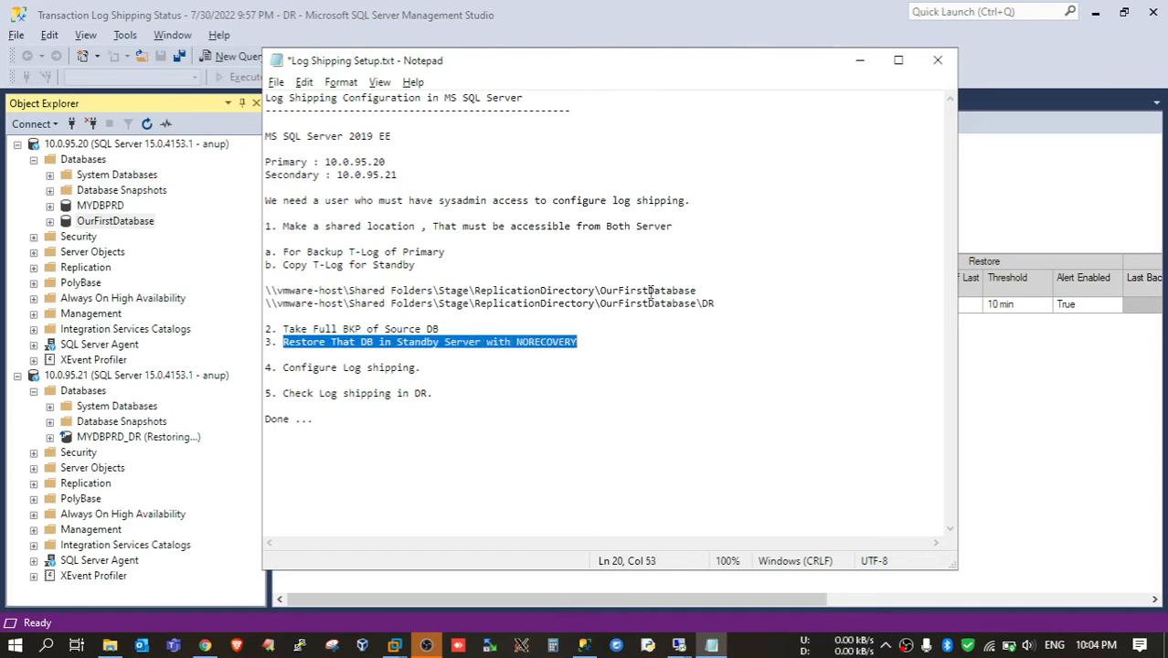
{"action": "left_click", "coordinate": [859, 60]}
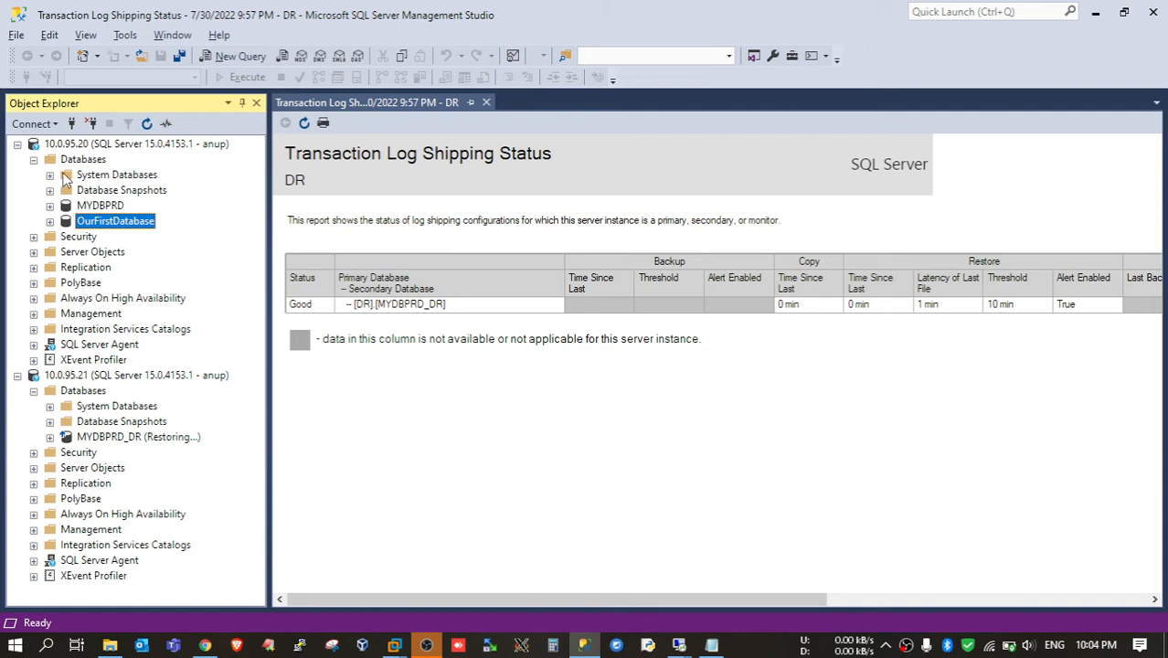
In SQL Server Management Studio, start a database restore on 10.0.95.21 with a device as the source, and open the backup device selection
{"action": "left_click", "coordinate": [103, 377]}
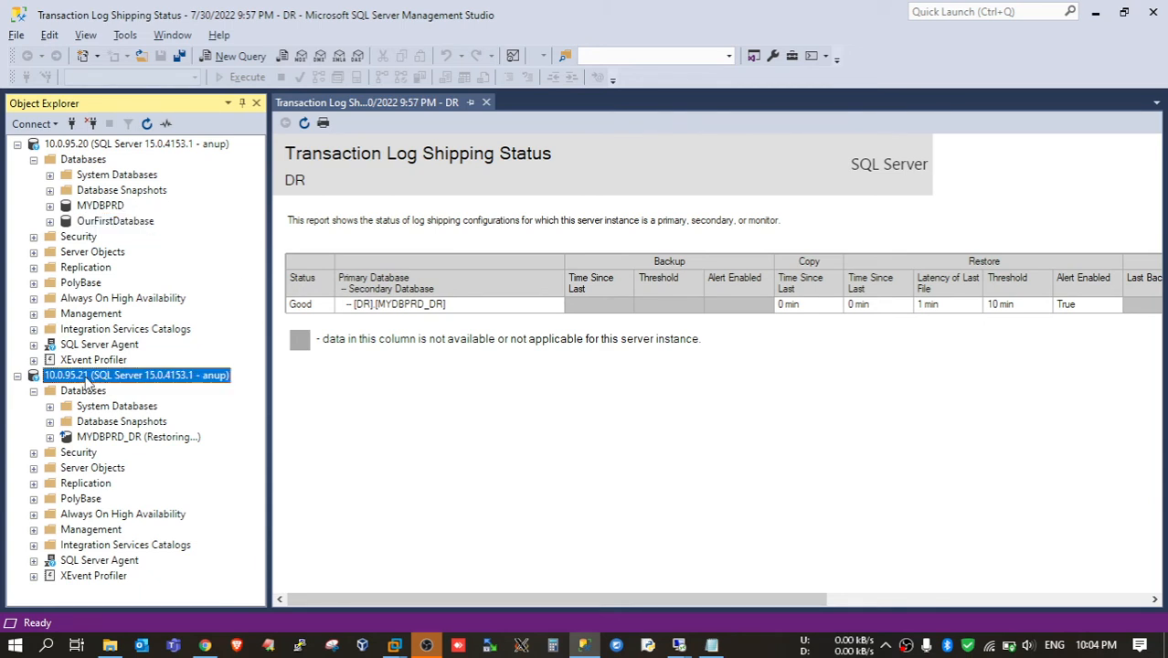
{"action": "right_click", "coordinate": [88, 382]}
{"action": "left_click", "coordinate": [70, 393]}
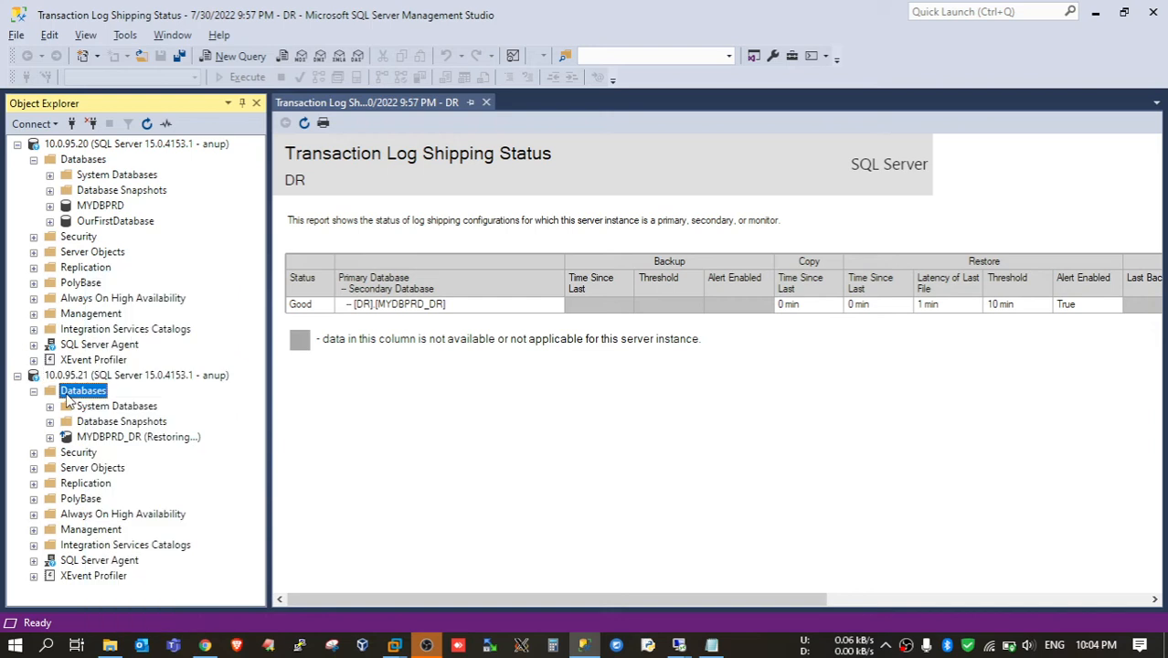
{"action": "right_click", "coordinate": [65, 392]}
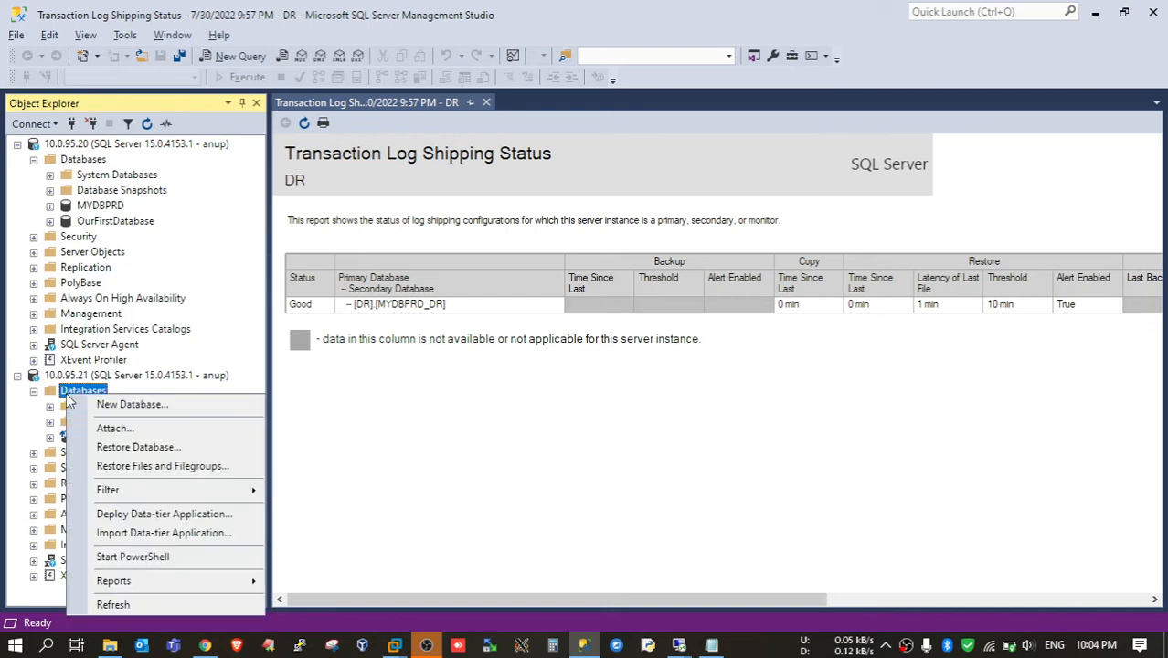
{"action": "left_click", "coordinate": [148, 448]}
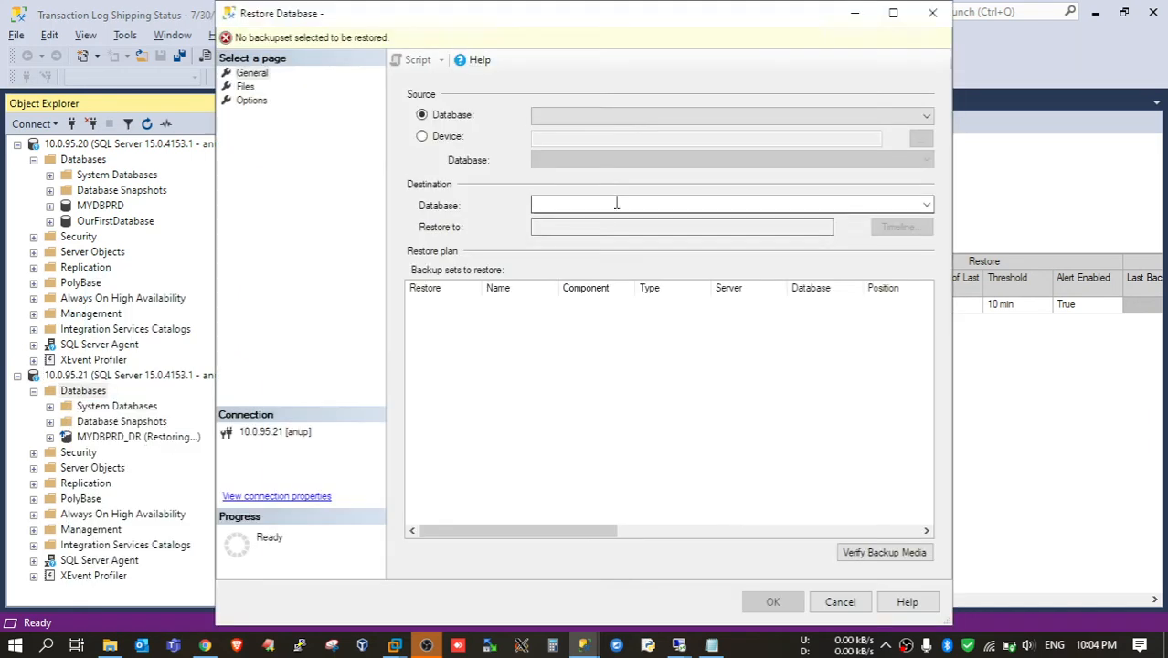
{"action": "left_click", "coordinate": [447, 137]}
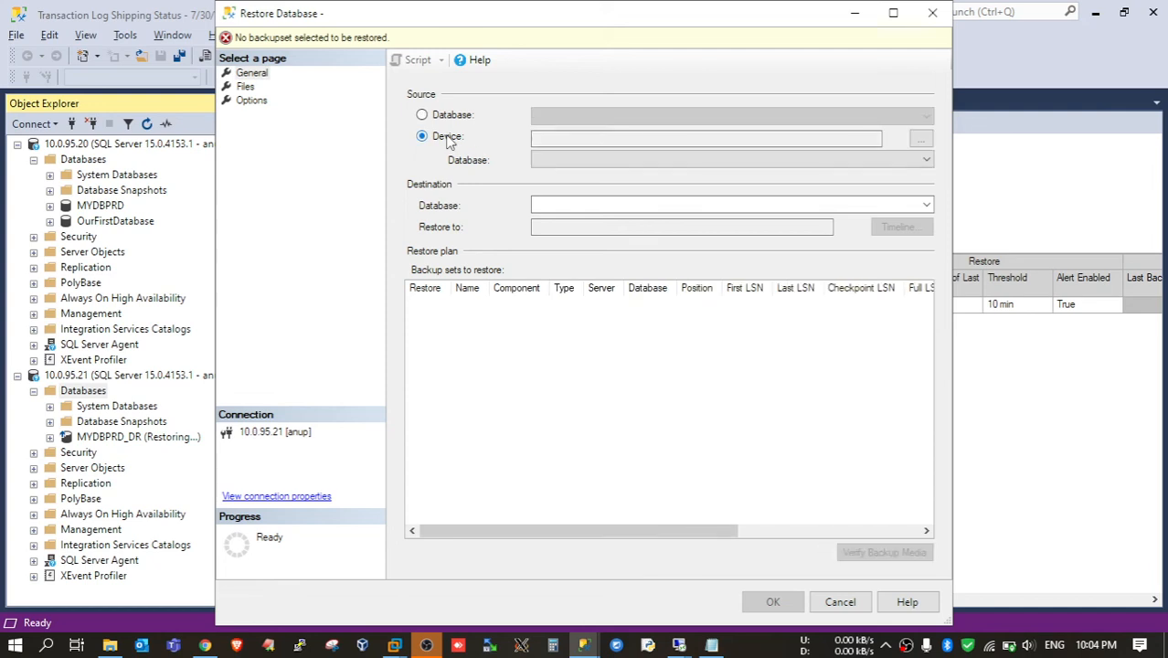
{"action": "left_click", "coordinate": [920, 138]}
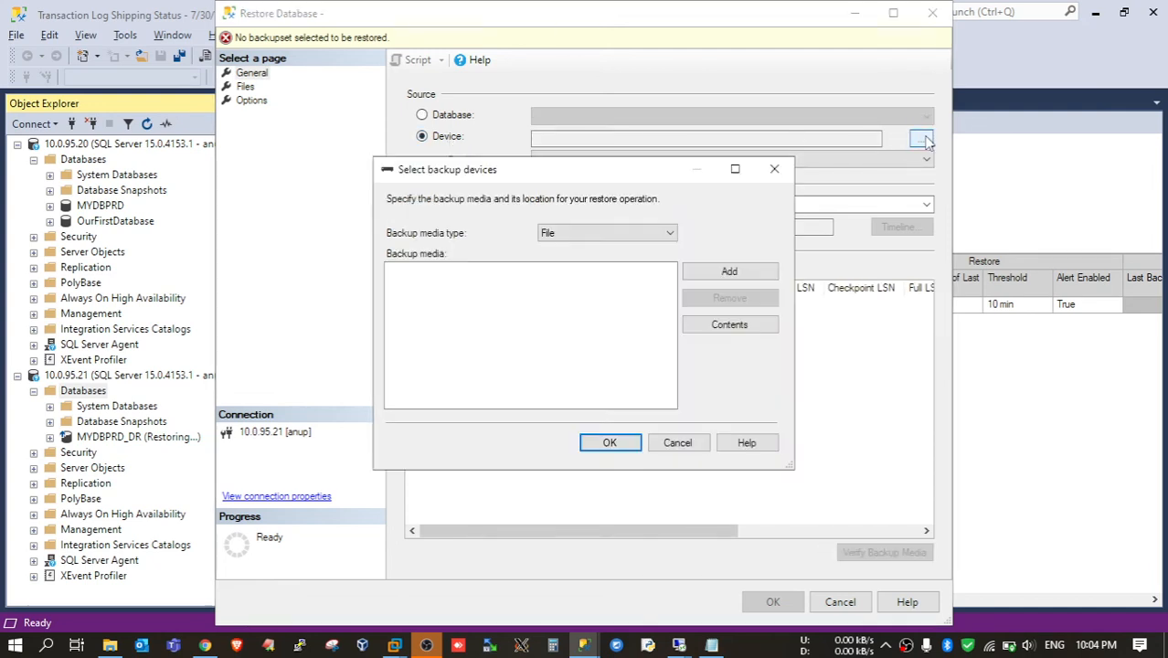
Add C:\DB\OurFirstDB.bak as the backup media and accept it as the restore source
{"action": "left_click", "coordinate": [724, 271]}
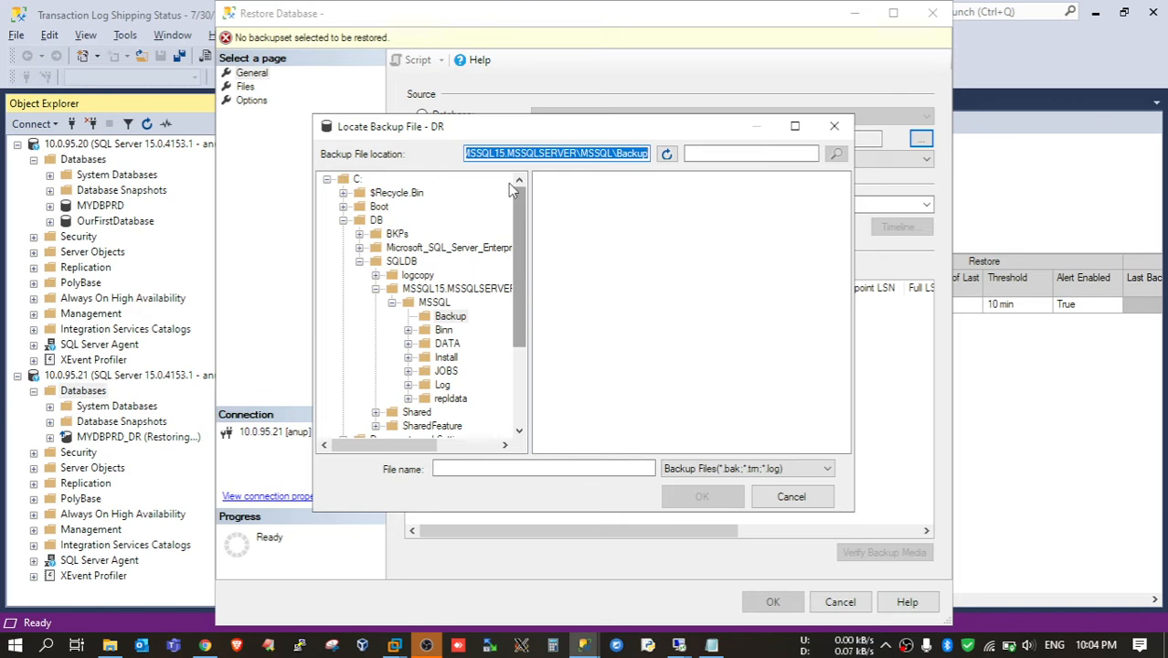
{"action": "left_click", "coordinate": [355, 180]}
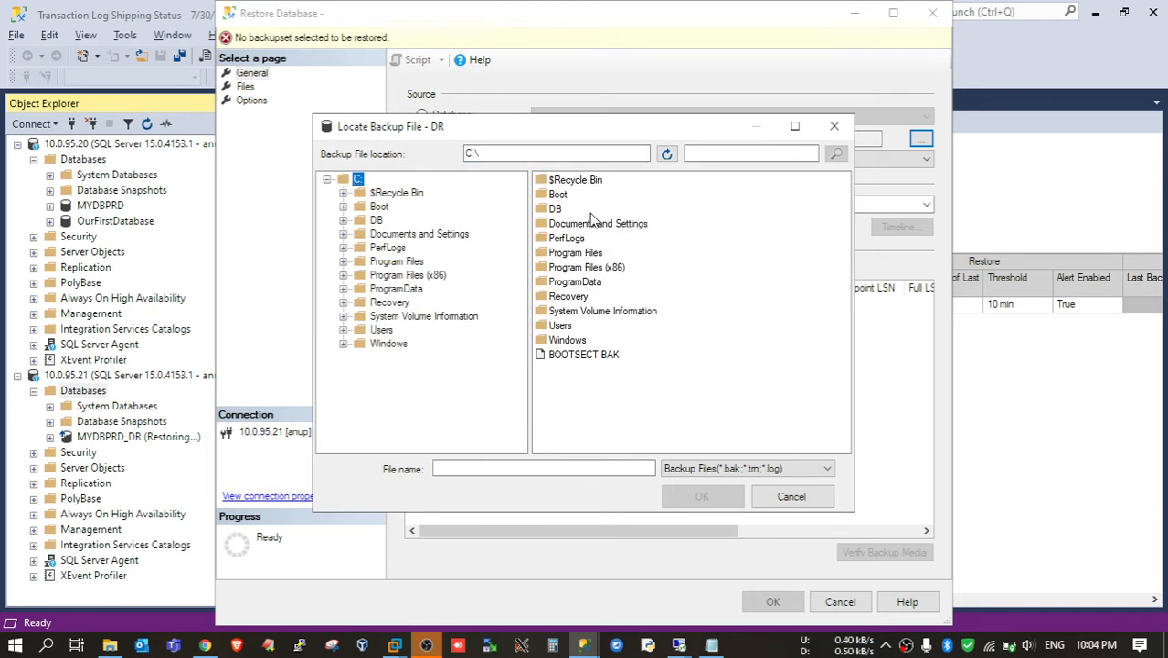
{"action": "double_click", "coordinate": [561, 209]}
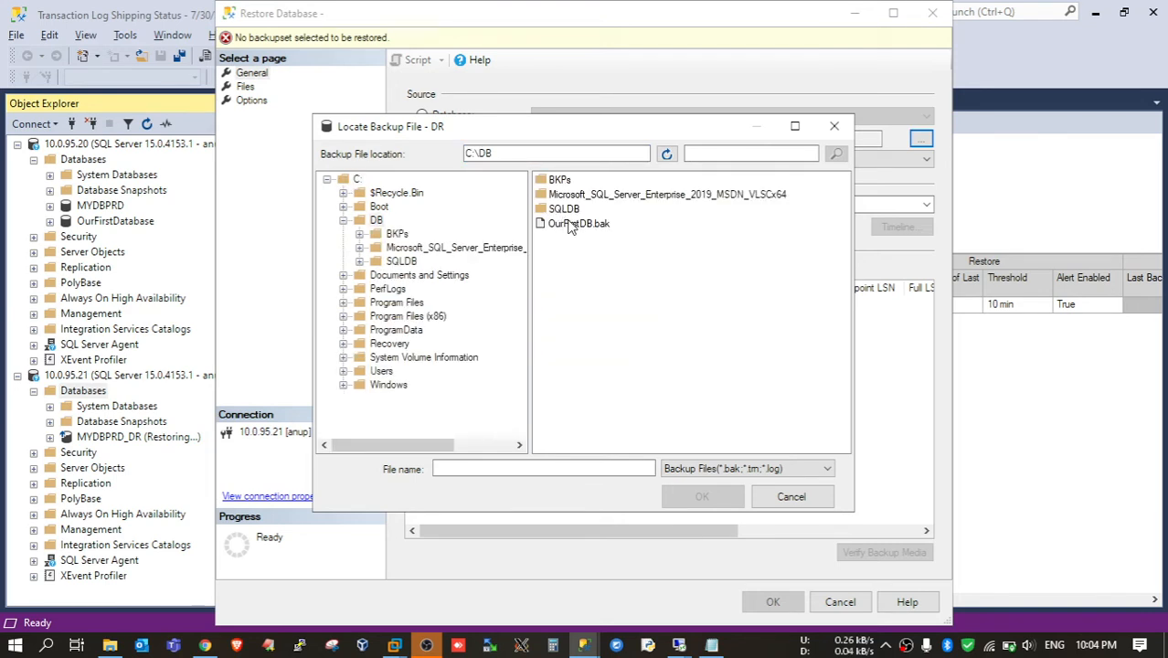
{"action": "left_click", "coordinate": [570, 225]}
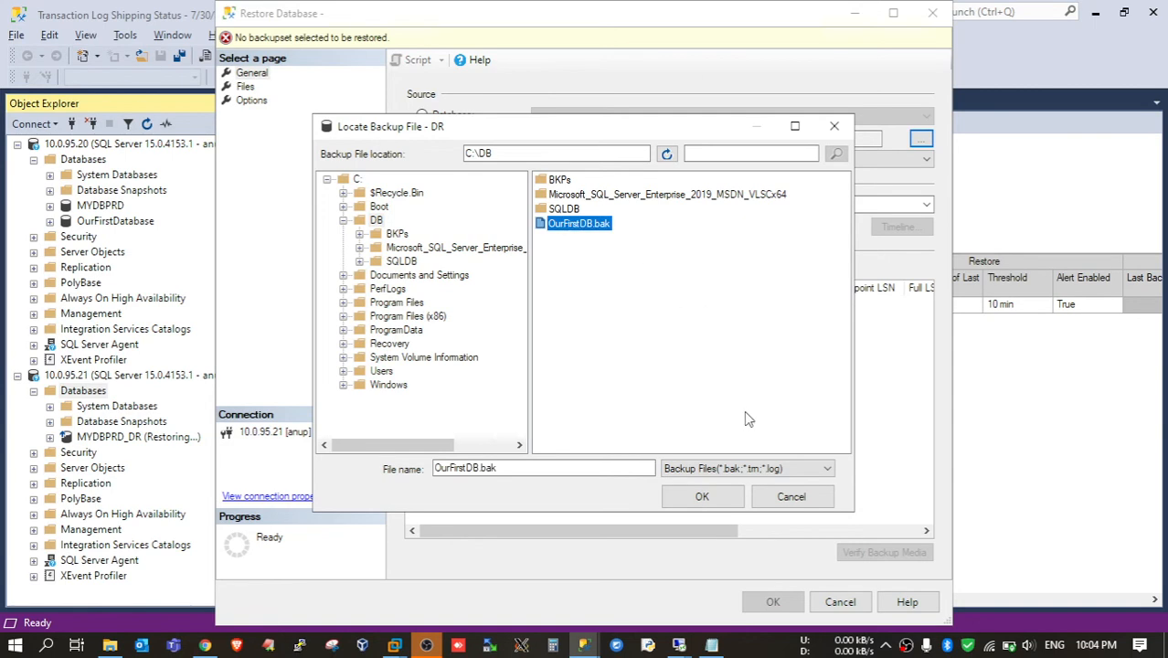
{"action": "left_click", "coordinate": [700, 497]}
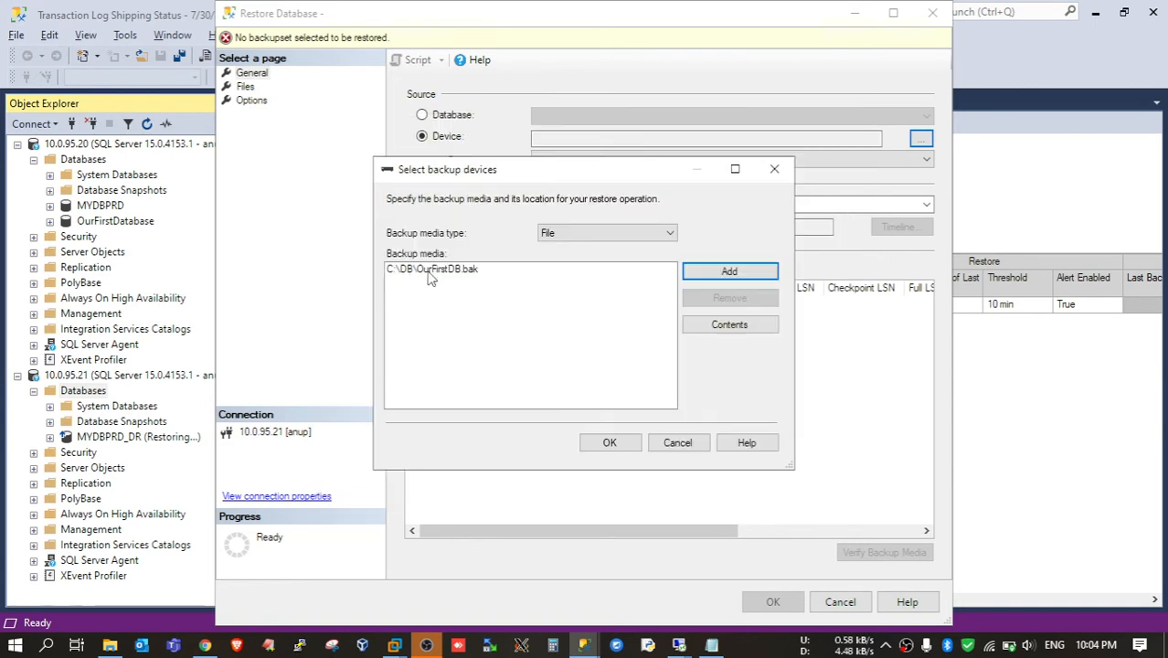
{"action": "left_click", "coordinate": [431, 272]}
{"action": "left_click", "coordinate": [609, 443]}
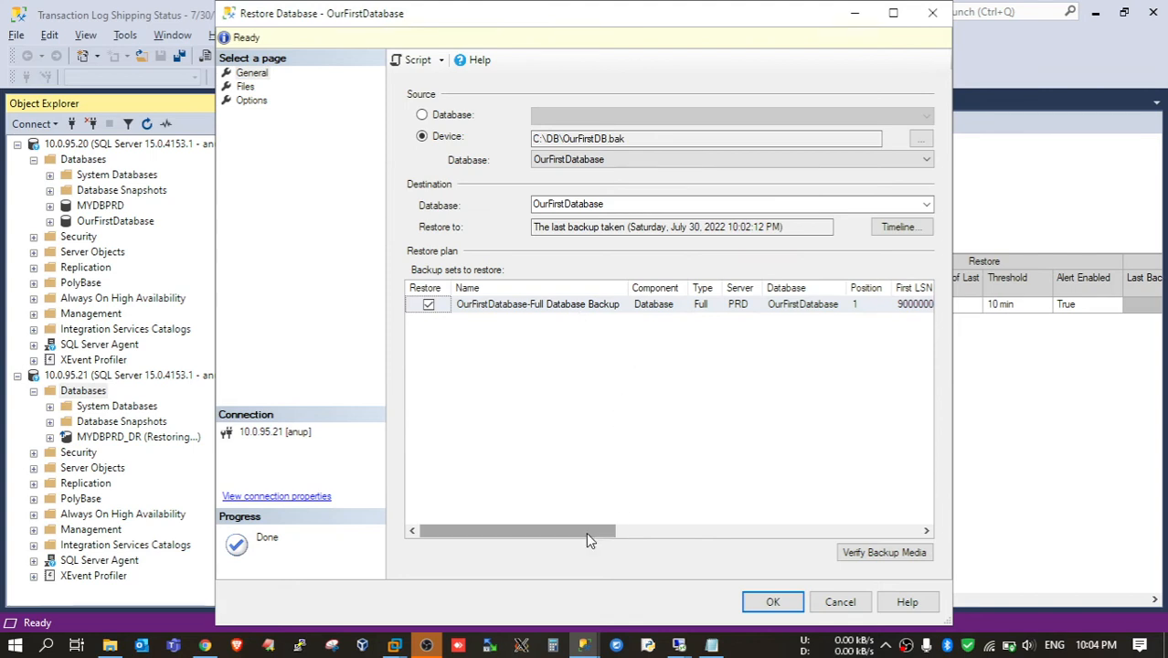
Review the backup set and file paths, and set the restore to overwrite the existing database (WITH REPLACE) using RESTORE WITH NORECOVERY
{"action": "left_click_drag", "start_coordinate": [586, 532], "coordinate": [466, 501]}
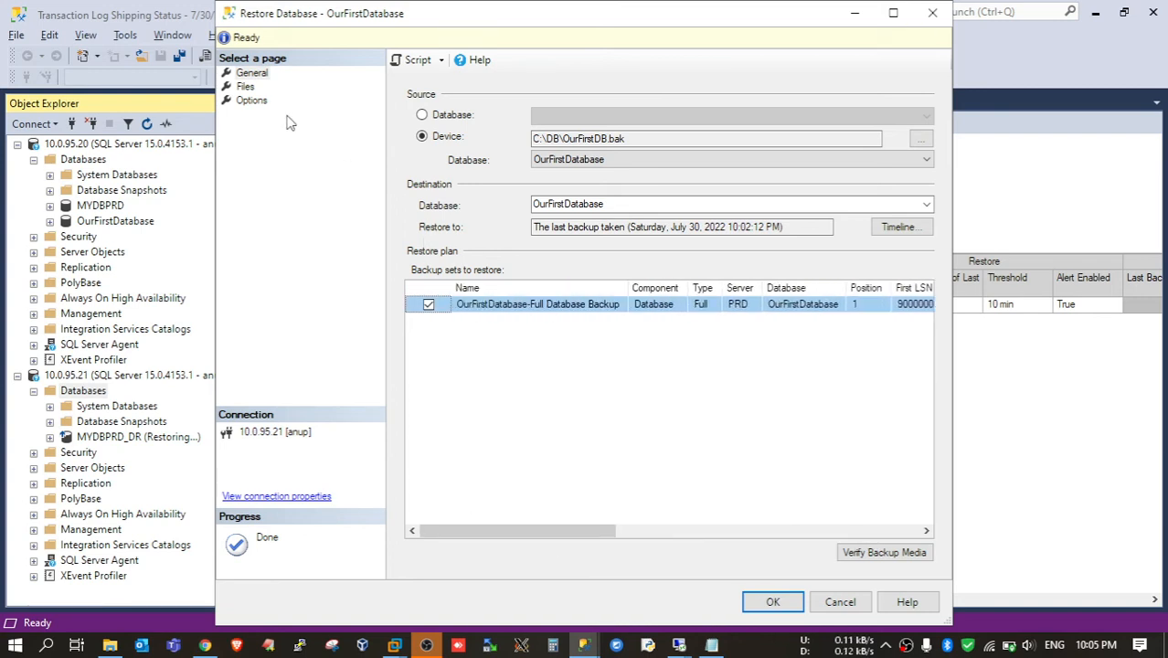
{"action": "left_click", "coordinate": [246, 86]}
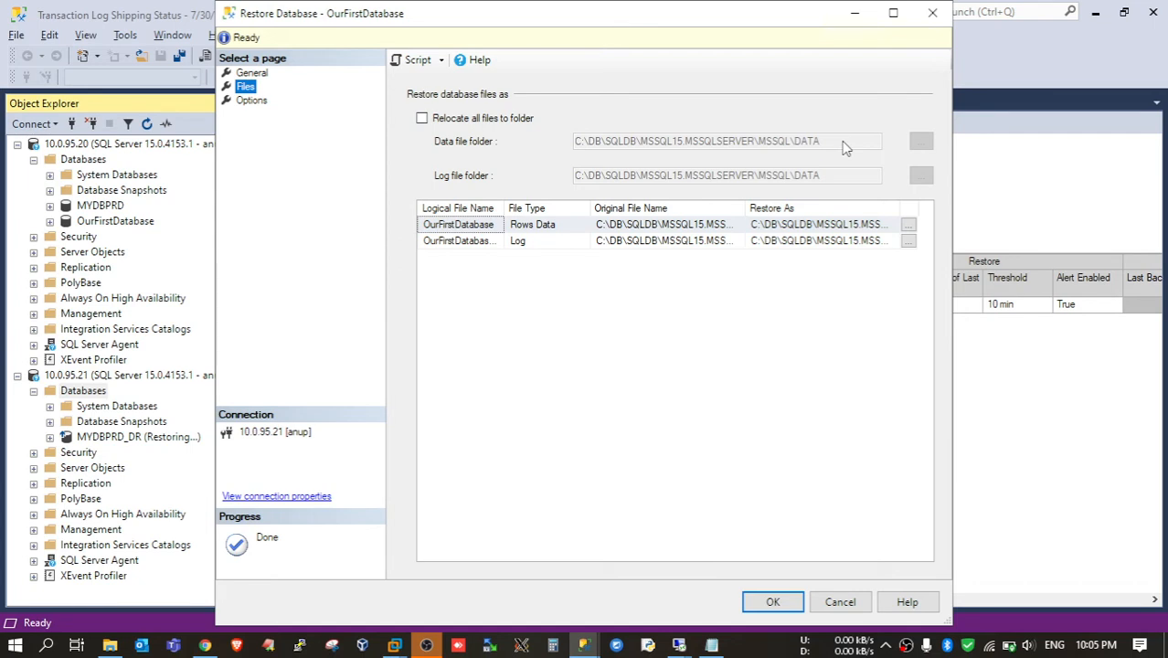
{"action": "left_click", "coordinate": [254, 102]}
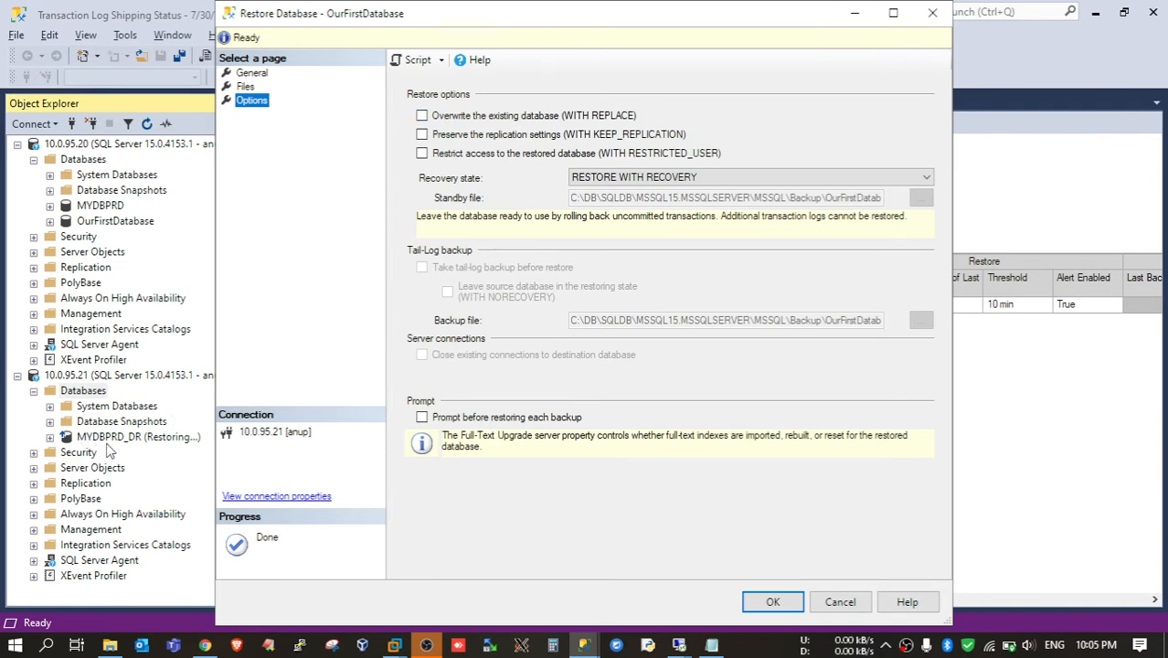
{"action": "left_click", "coordinate": [447, 119]}
{"action": "left_click", "coordinate": [605, 179]}
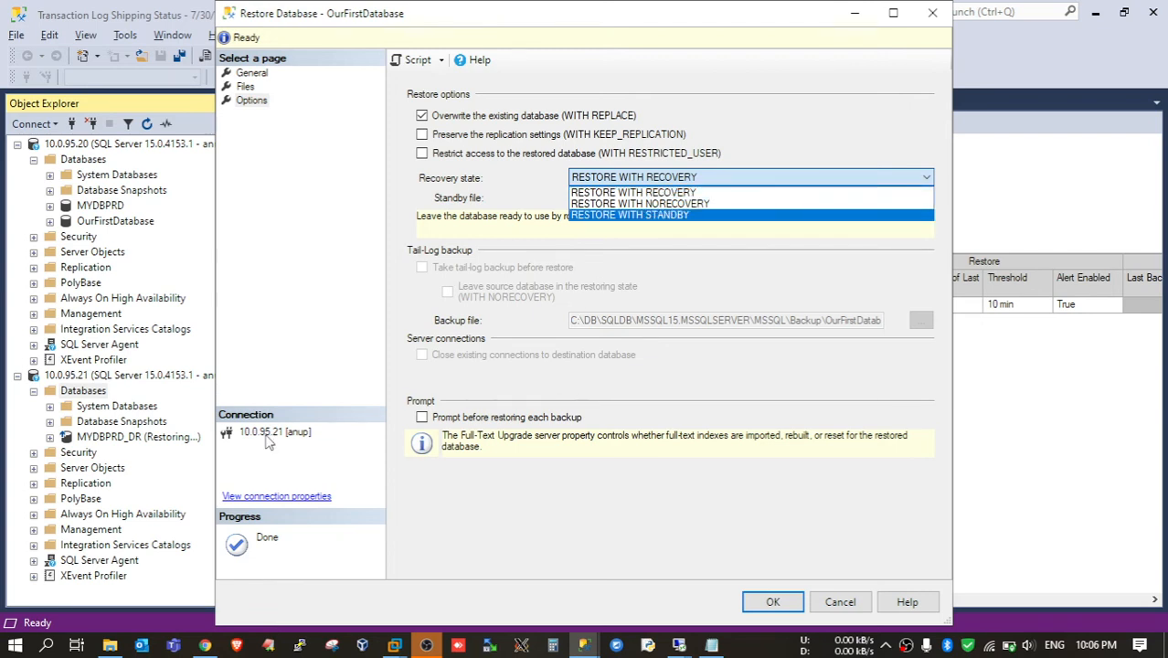
{"action": "left_click", "coordinate": [699, 205]}
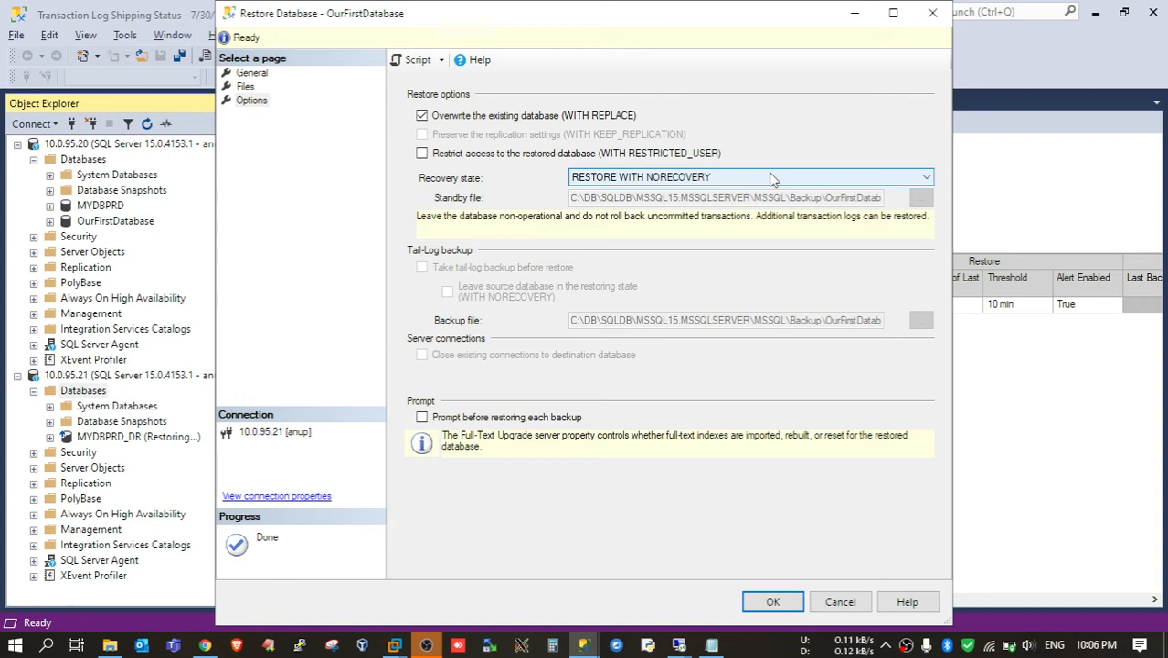
Try RESTORE WITH STANDBY as the recovery state and switch back to RESTORE WITH NORECOVERY
{"action": "left_click", "coordinate": [744, 177]}
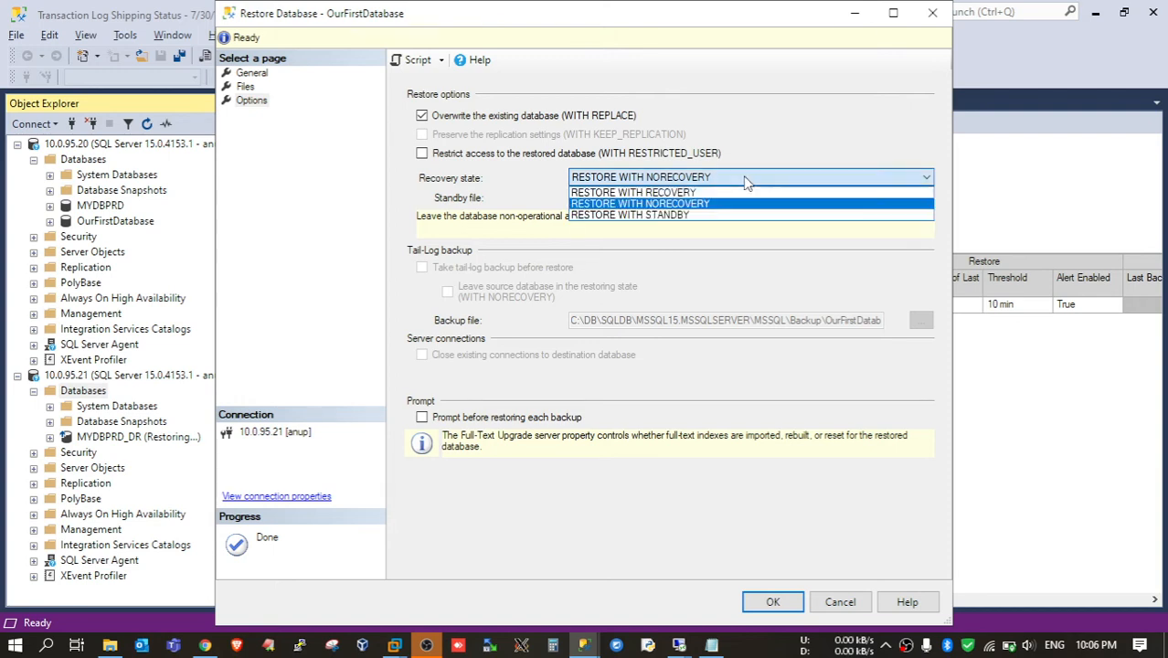
{"action": "left_click", "coordinate": [718, 216]}
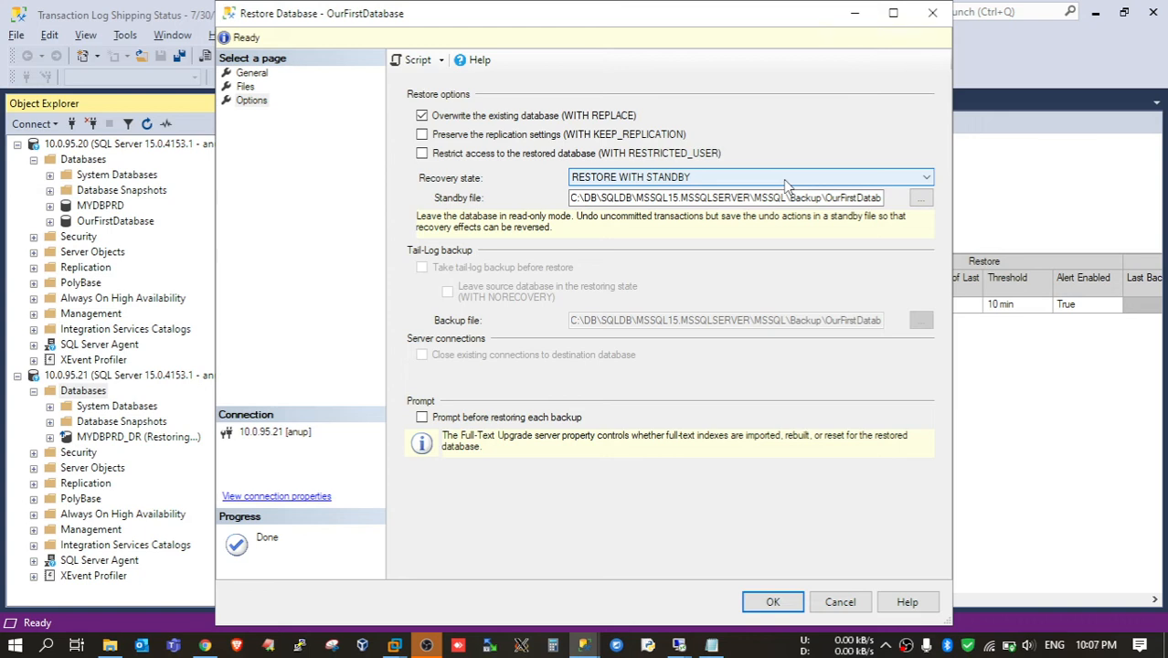
{"action": "left_click", "coordinate": [786, 178]}
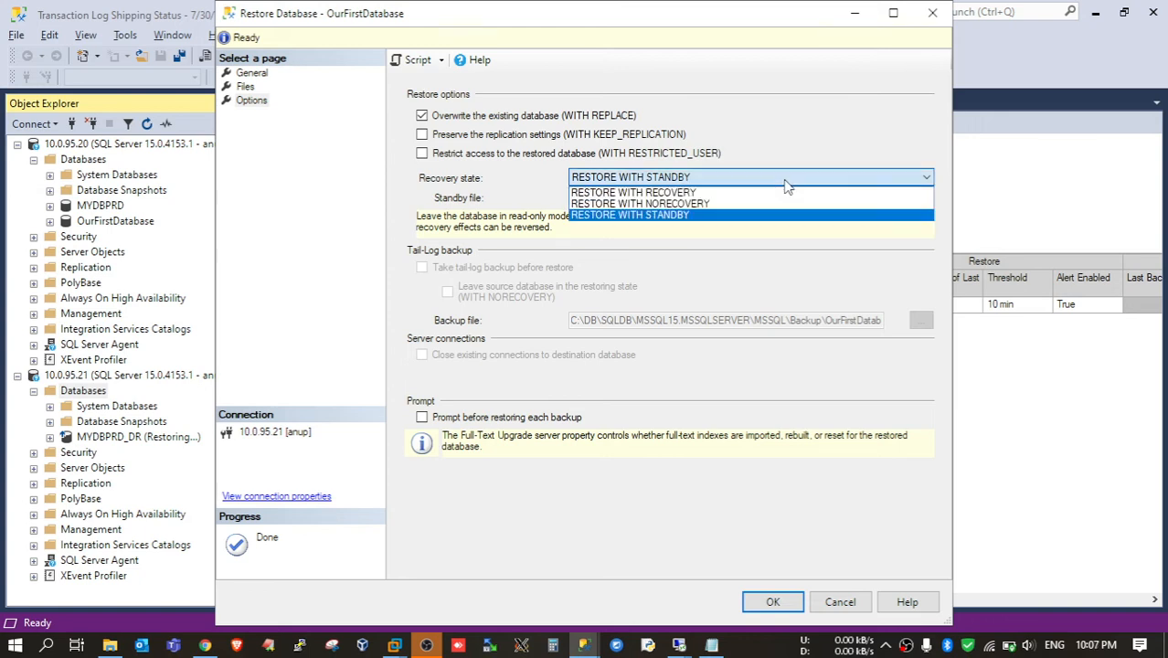
{"action": "left_click", "coordinate": [673, 205]}
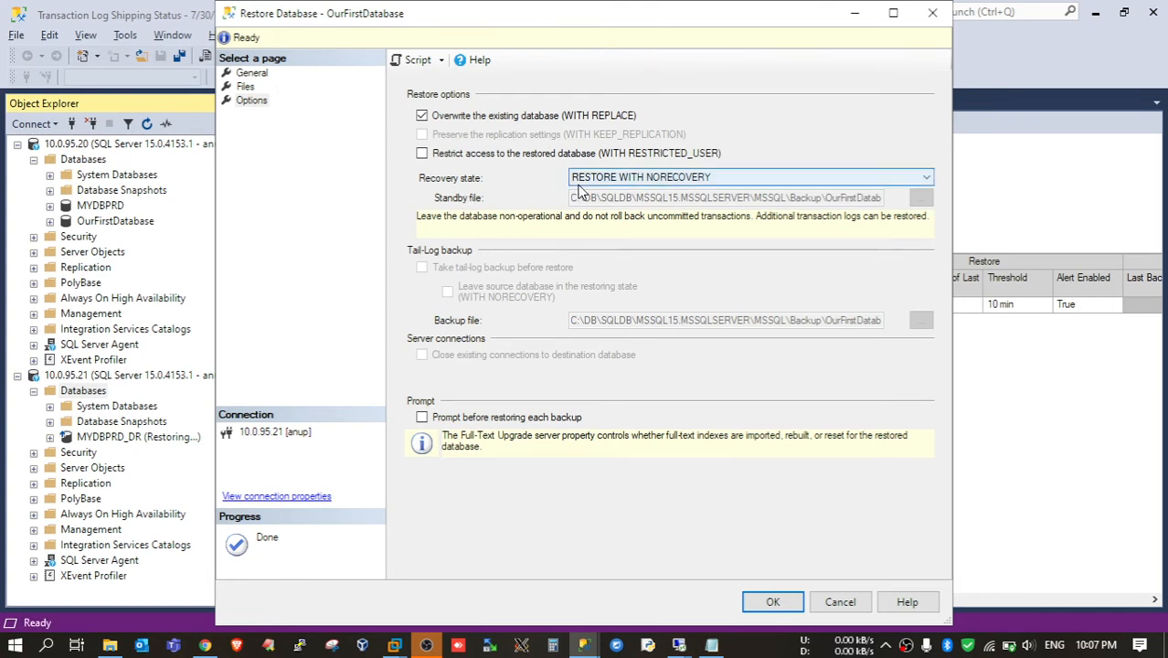
Run the restore of OurFirstDatabase on 10.0.95.21 and check its entry among the secondary server's databases
{"action": "left_click", "coordinate": [781, 603]}
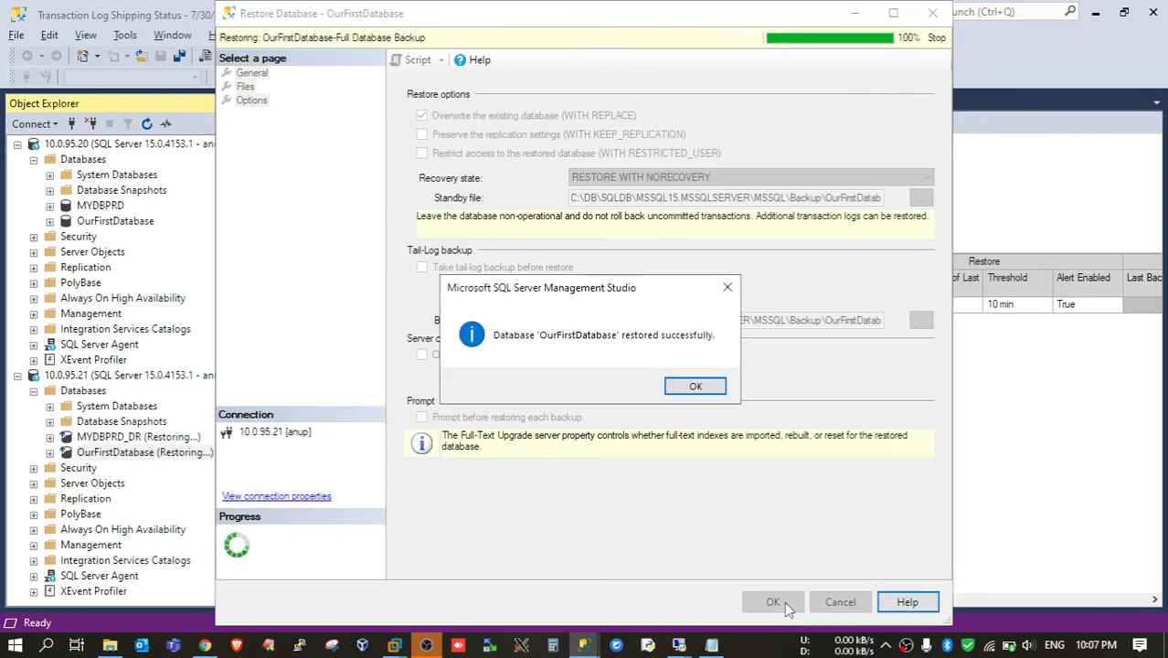
{"action": "left_click", "coordinate": [695, 387]}
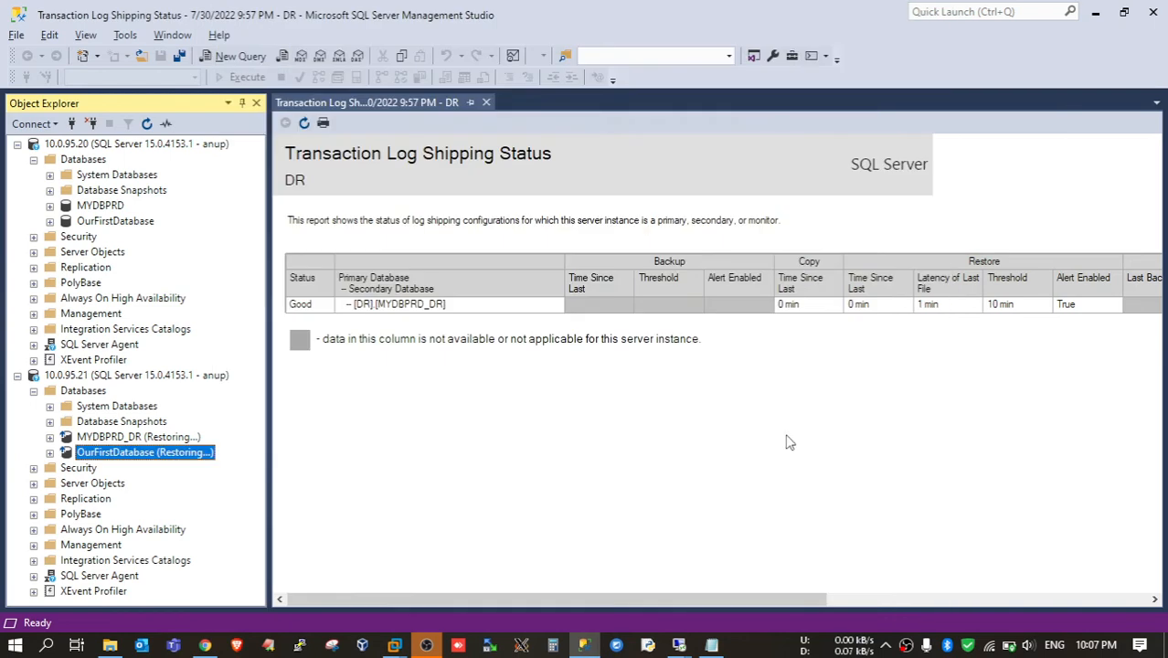
{"action": "left_click", "coordinate": [103, 439]}
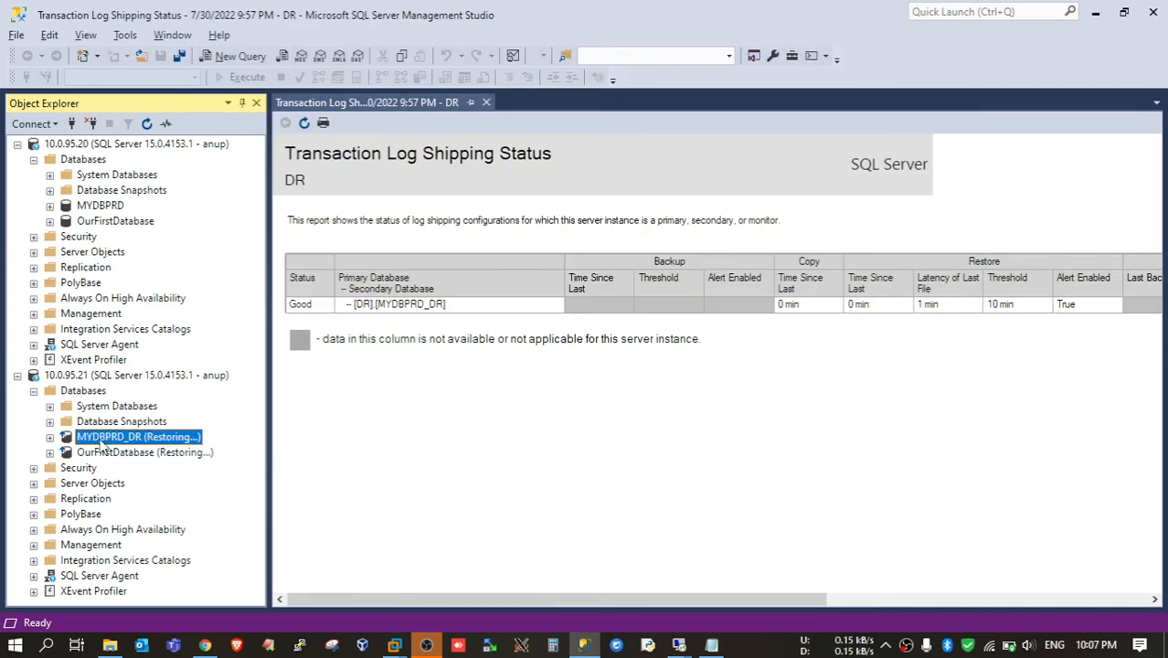
{"action": "left_click", "coordinate": [167, 453]}
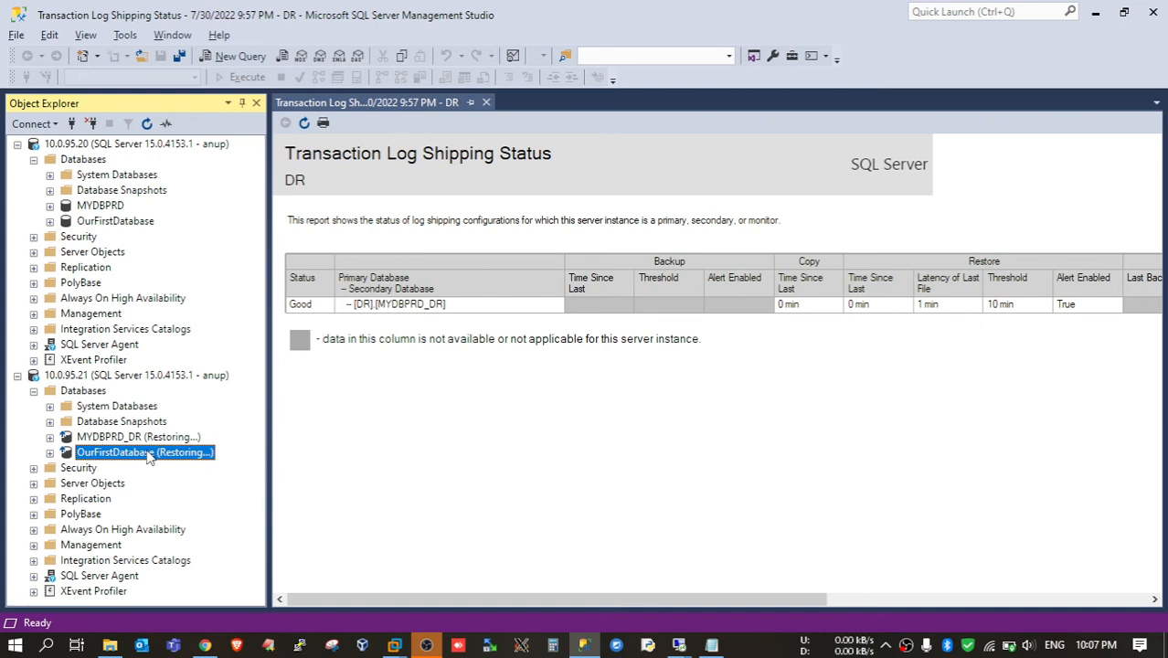
{"action": "left_click", "coordinate": [50, 453]}
Review step 4 on configuring log shipping in the Log Shipping Setup notes in Notepad
{"action": "left_click", "coordinate": [713, 643]}
{"action": "left_click", "coordinate": [577, 342]}
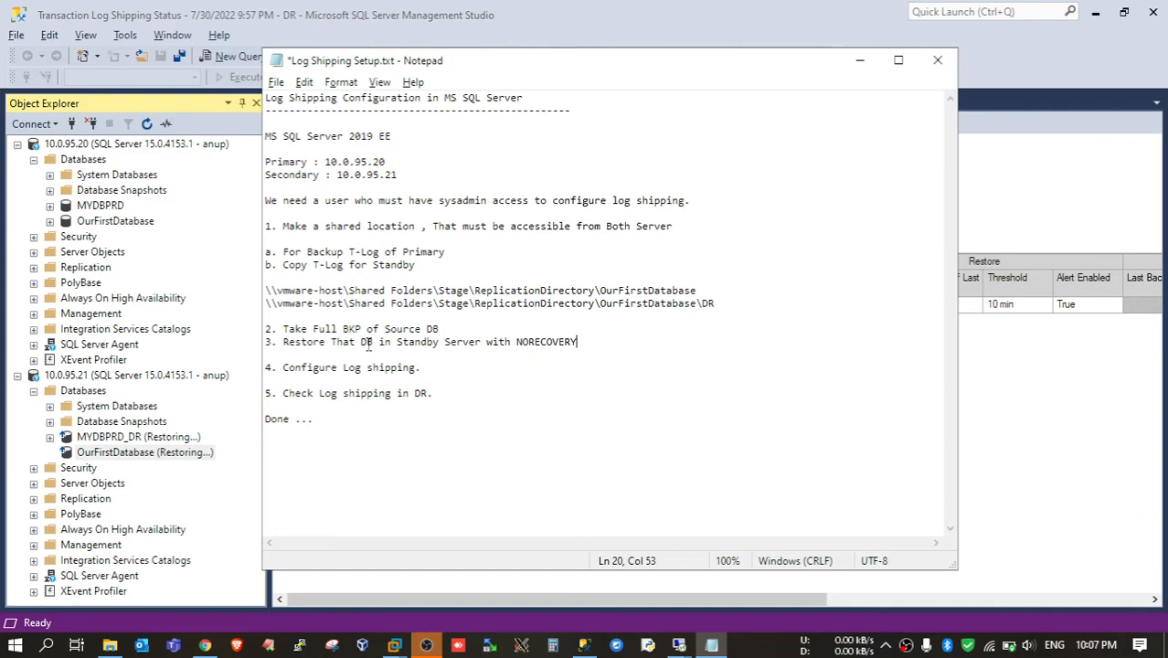
{"action": "left_click_drag", "start_coordinate": [284, 369], "coordinate": [441, 368]}
{"action": "left_click", "coordinate": [441, 369]}
Open the transaction log shipping settings of OurFirstDatabase on 10.0.95.20 and enable it as a primary database in a log shipping configuration
{"action": "left_click", "coordinate": [90, 161]}
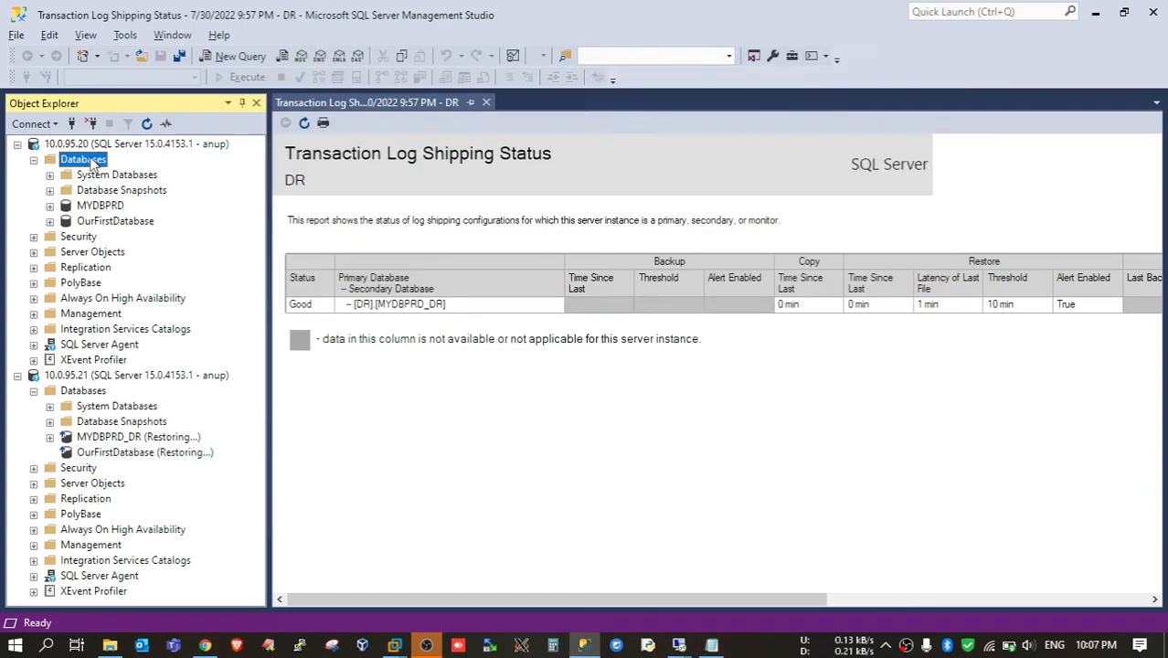
{"action": "right_click", "coordinate": [98, 225]}
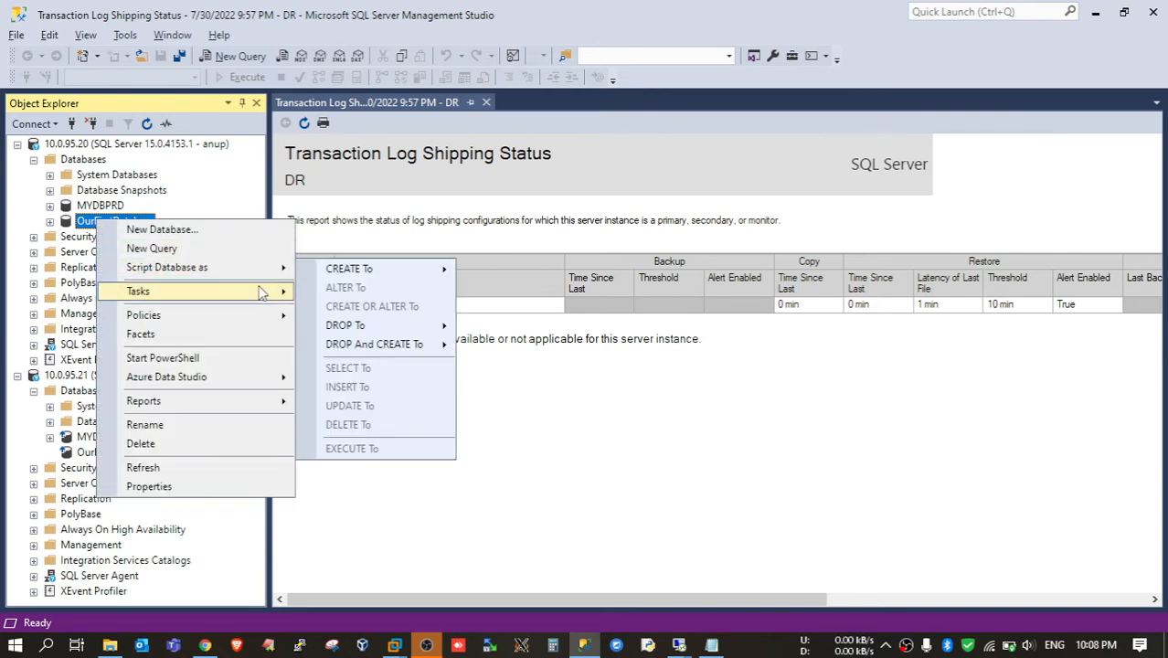
{"action": "mouse_move", "coordinate": [262, 292]}
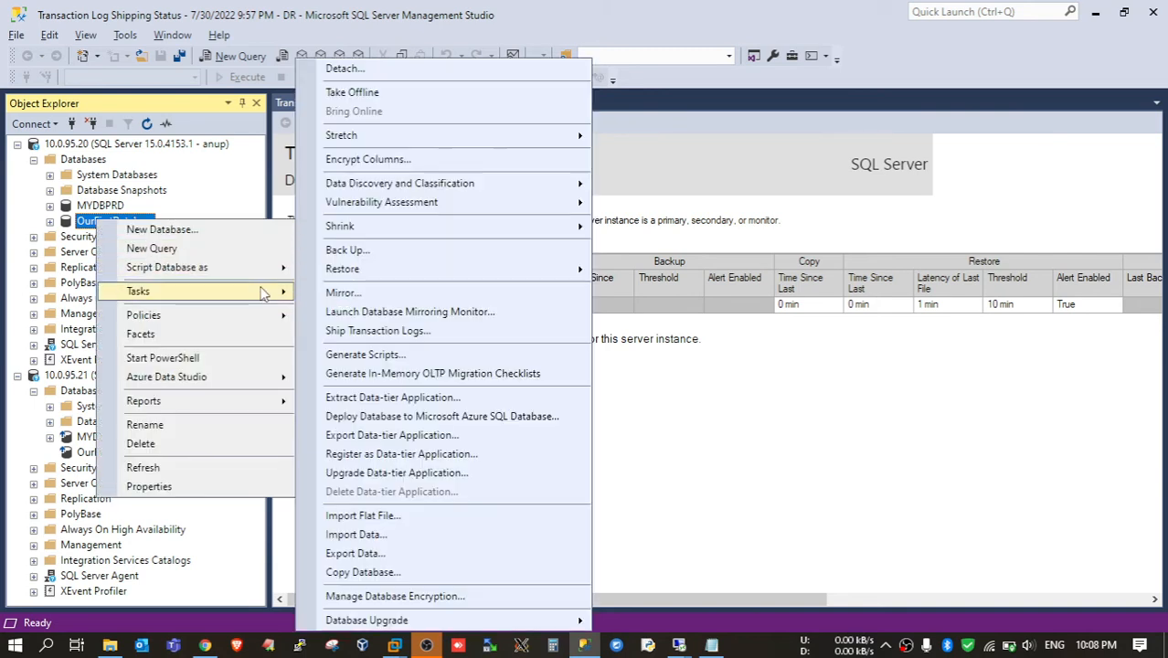
{"action": "left_click", "coordinate": [365, 334]}
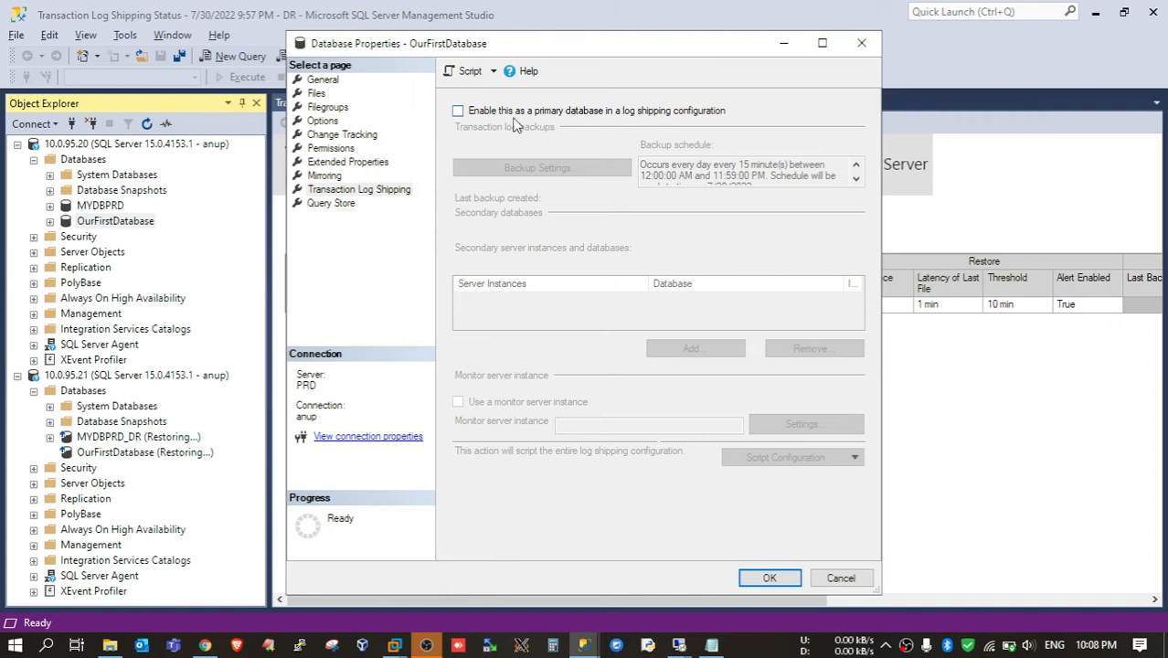
{"action": "left_click", "coordinate": [458, 110]}
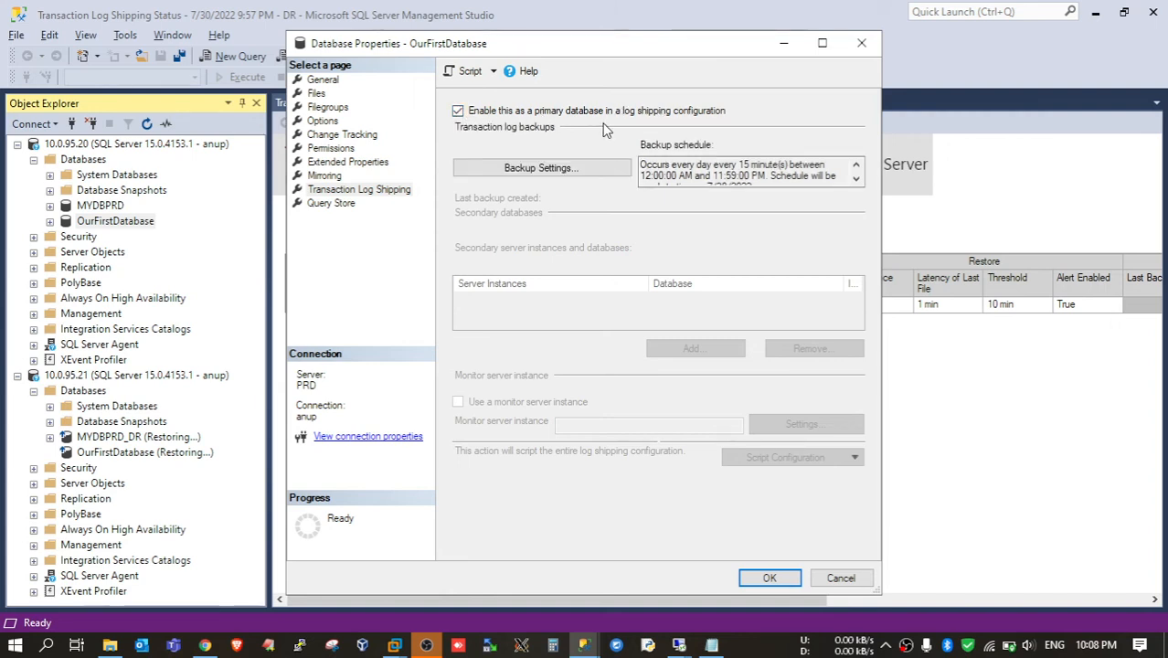
In the transaction log backup settings, set both network and local backup folder paths to \\vmware-host\Shared Folders\Stage\ReplicationDirectory\OurFirstDatabase, copied from the Notepad notes
{"action": "left_click", "coordinate": [527, 170]}
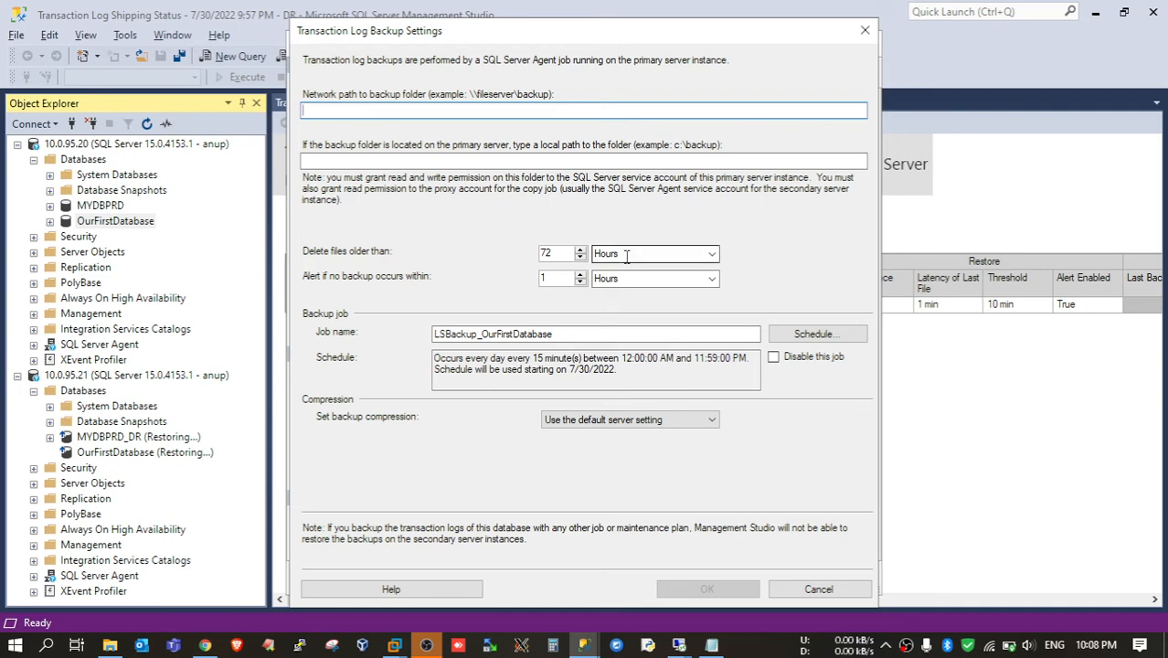
{"action": "left_click", "coordinate": [712, 645]}
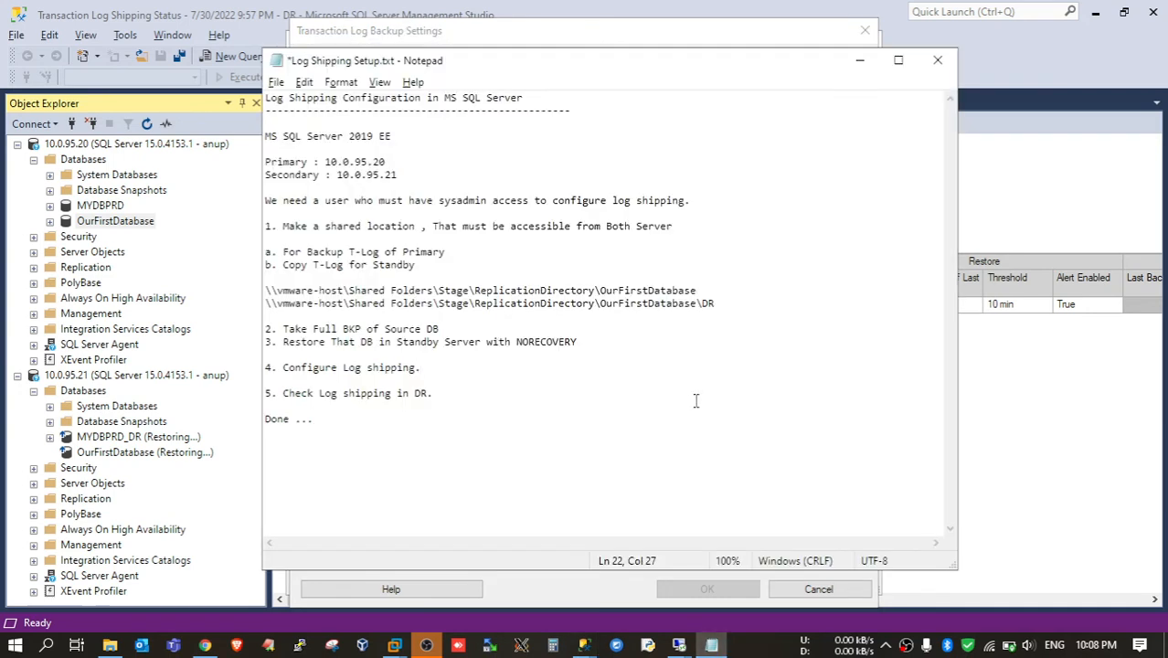
{"action": "left_click", "coordinate": [704, 290]}
{"action": "key", "text": "shift+Home"}
{"action": "key", "text": "ctrl+c"}
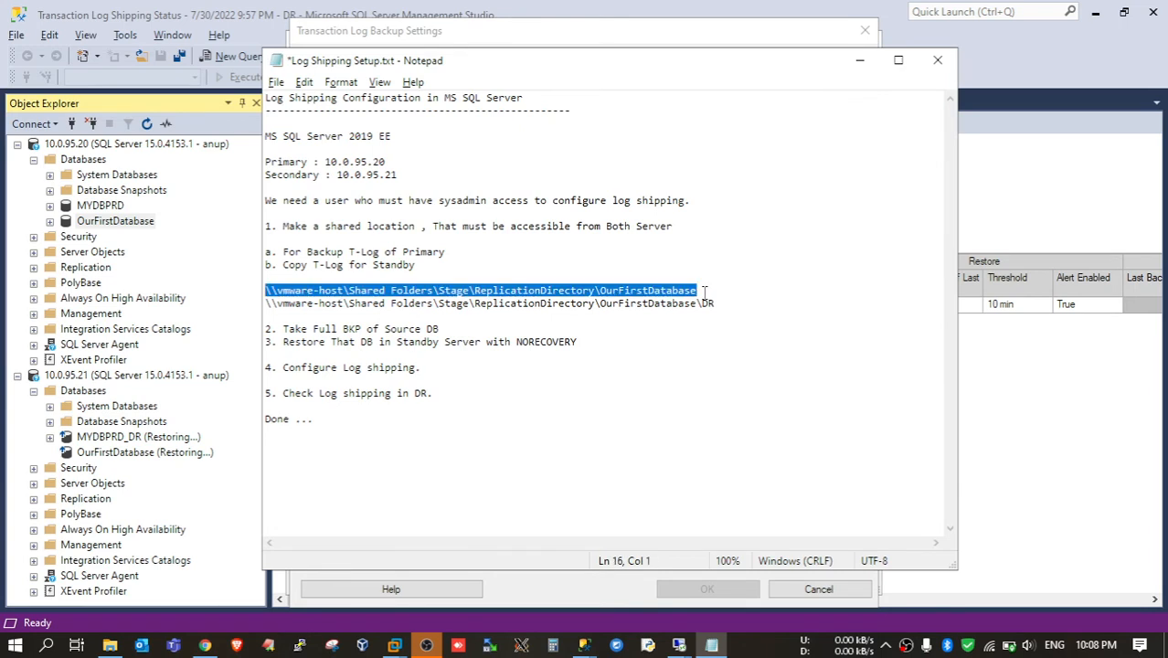
{"action": "left_click", "coordinate": [712, 644]}
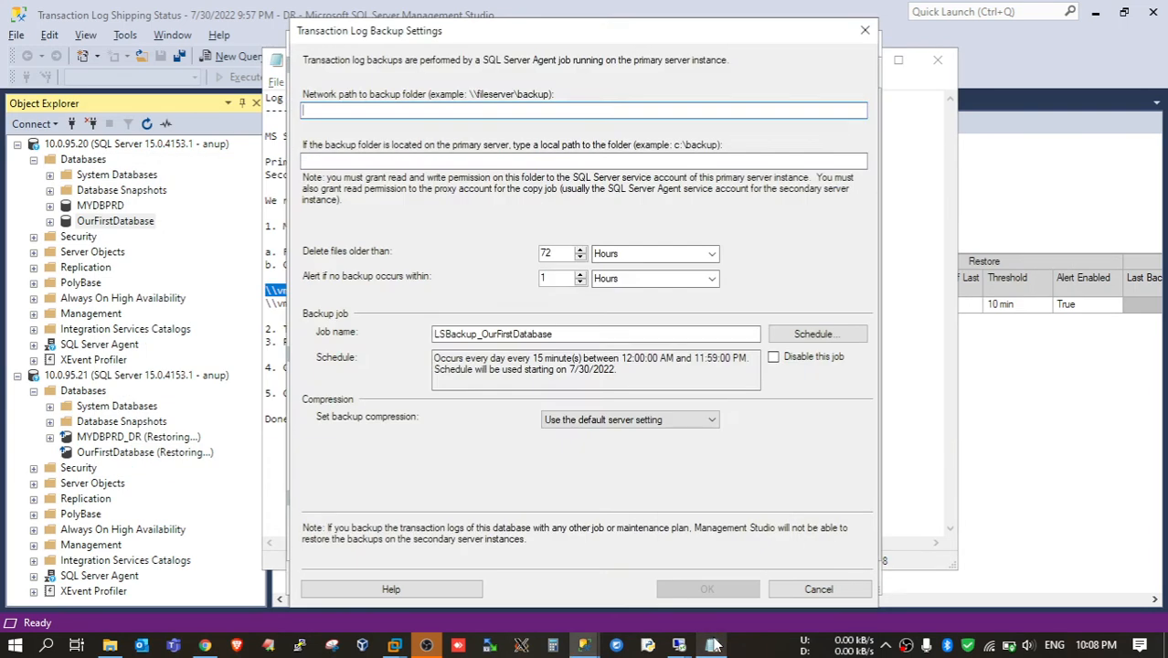
{"action": "key", "text": "ctrl+v"}
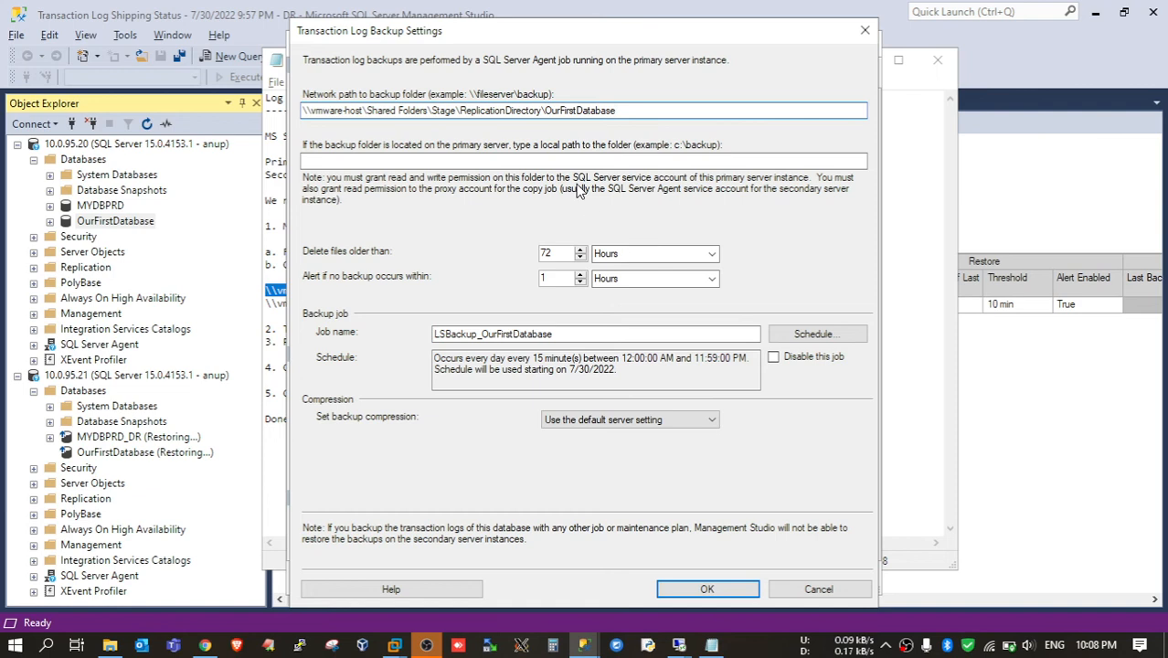
{"action": "left_click", "coordinate": [566, 159]}
{"action": "key", "text": "ctrl+v"}
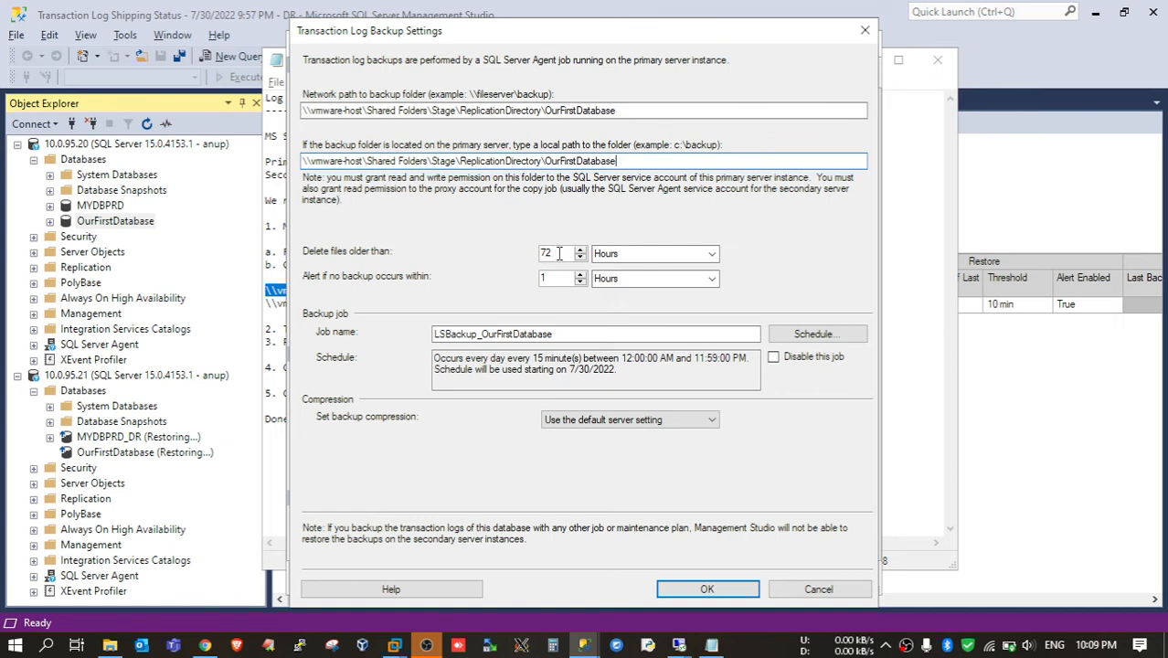
Set the transaction log backup files to be deleted when older than 1 day
{"action": "left_click", "coordinate": [673, 253]}
{"action": "left_click", "coordinate": [711, 253]}
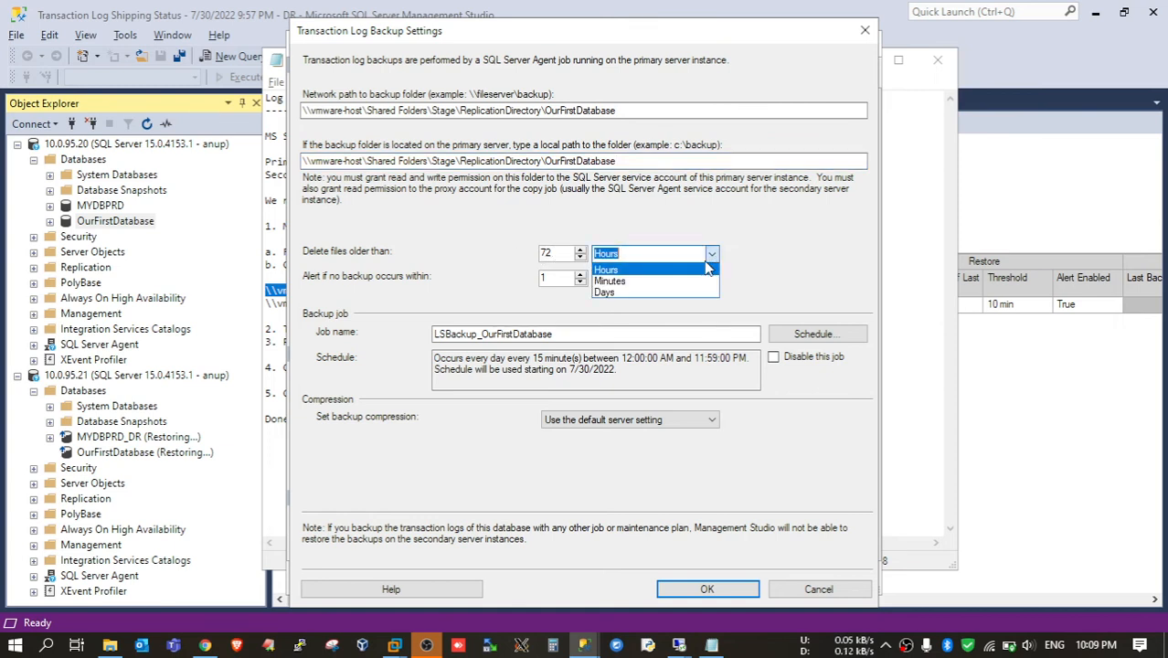
{"action": "left_click", "coordinate": [654, 293]}
{"action": "left_click", "coordinate": [560, 253]}
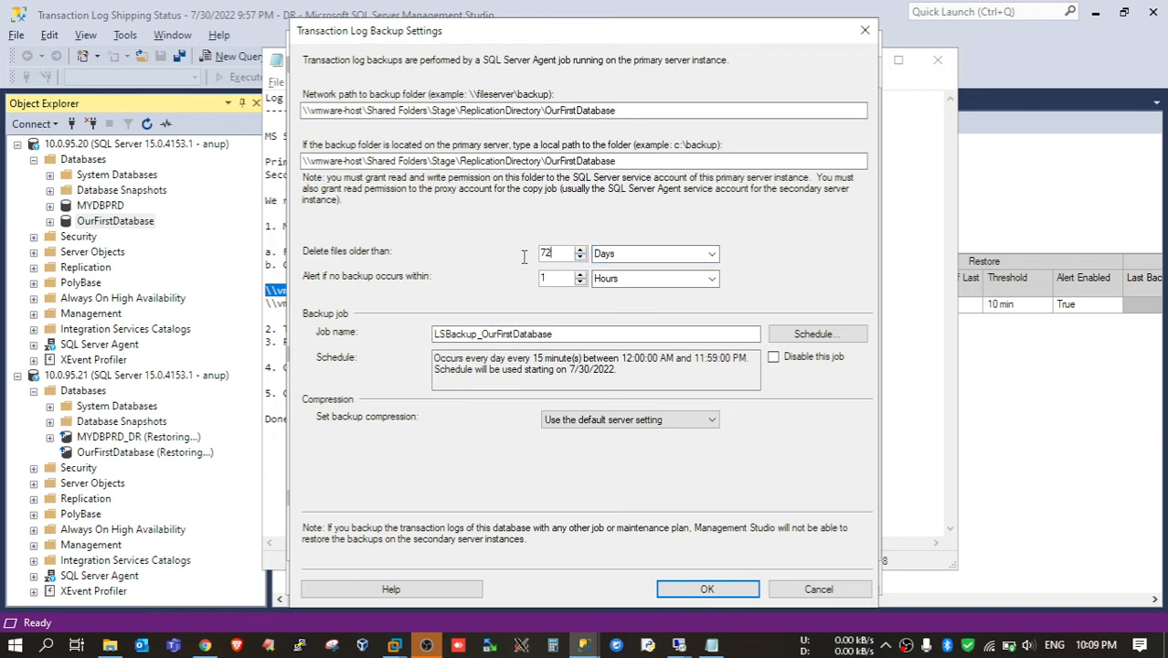
{"action": "key", "text": "shift+Home"}
{"action": "type", "text": "1"}
{"action": "left_click", "coordinate": [687, 277]}
{"action": "left_click", "coordinate": [570, 279]}
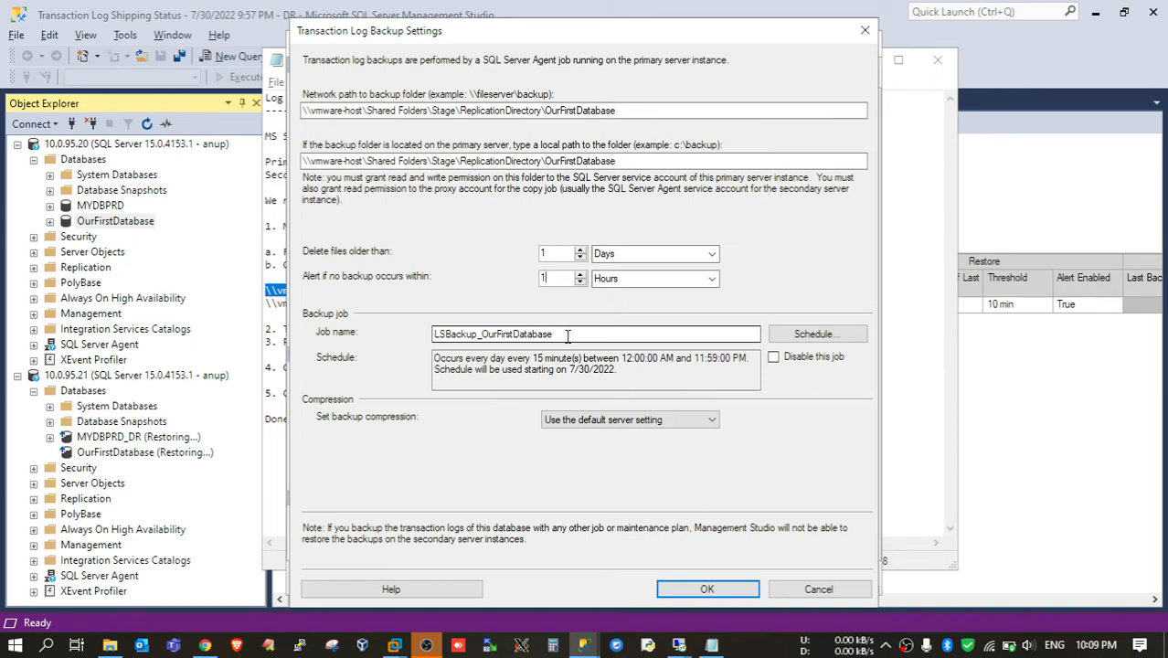
Schedule the LSBackup_OurFirstDatabase backup job to occur every 10 seconds
{"action": "left_click", "coordinate": [775, 332]}
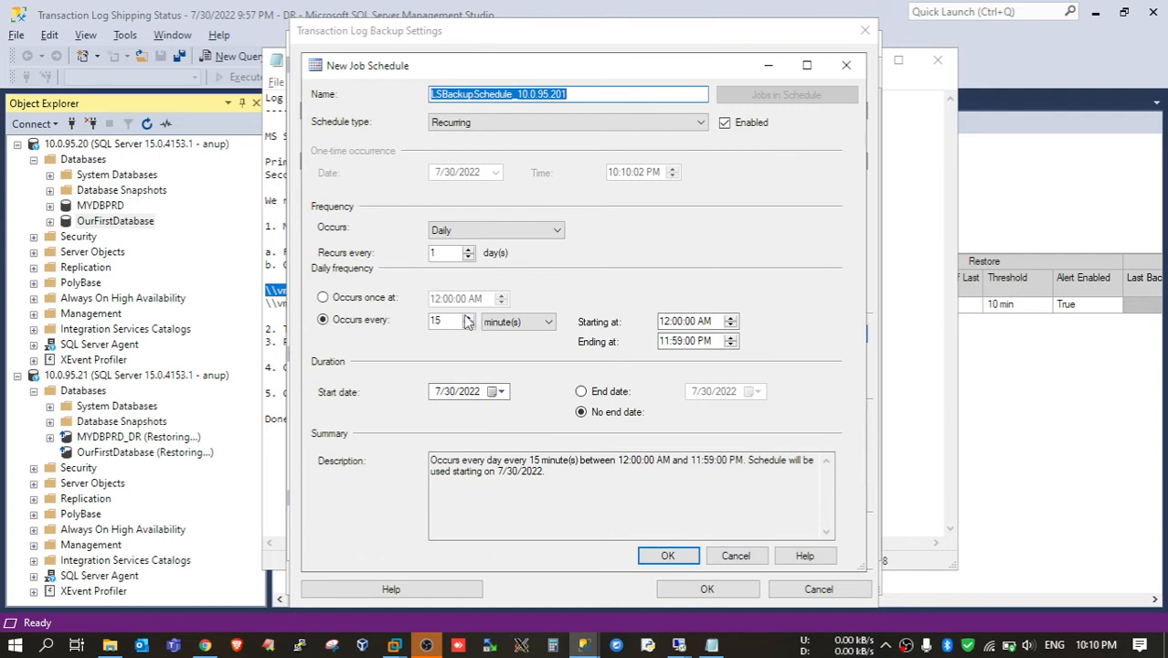
{"action": "left_click", "coordinate": [546, 327]}
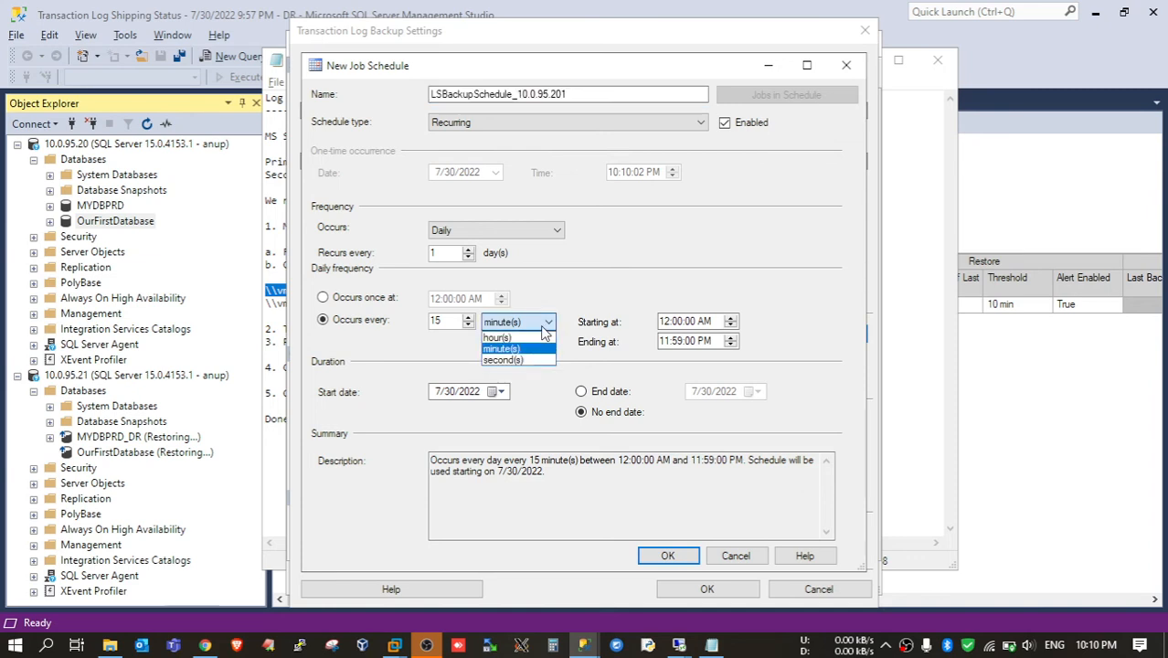
{"action": "left_click", "coordinate": [507, 359]}
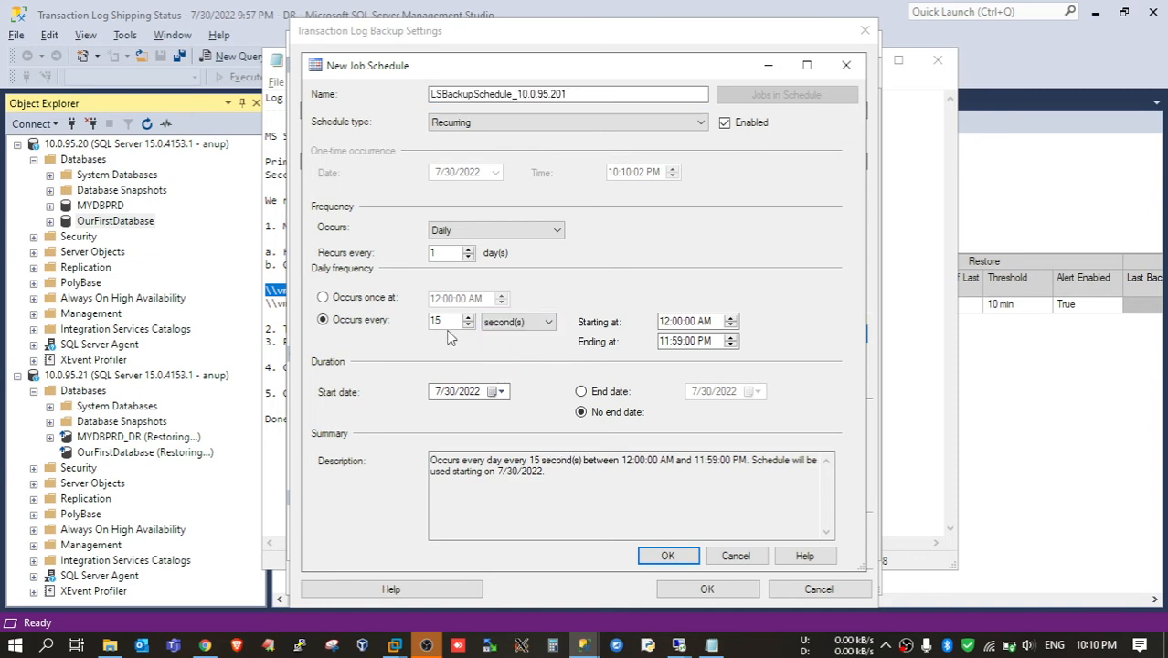
{"action": "left_click_drag", "start_coordinate": [446, 321], "coordinate": [399, 331]}
{"action": "type", "text": "10"}
{"action": "left_click", "coordinate": [690, 565]}
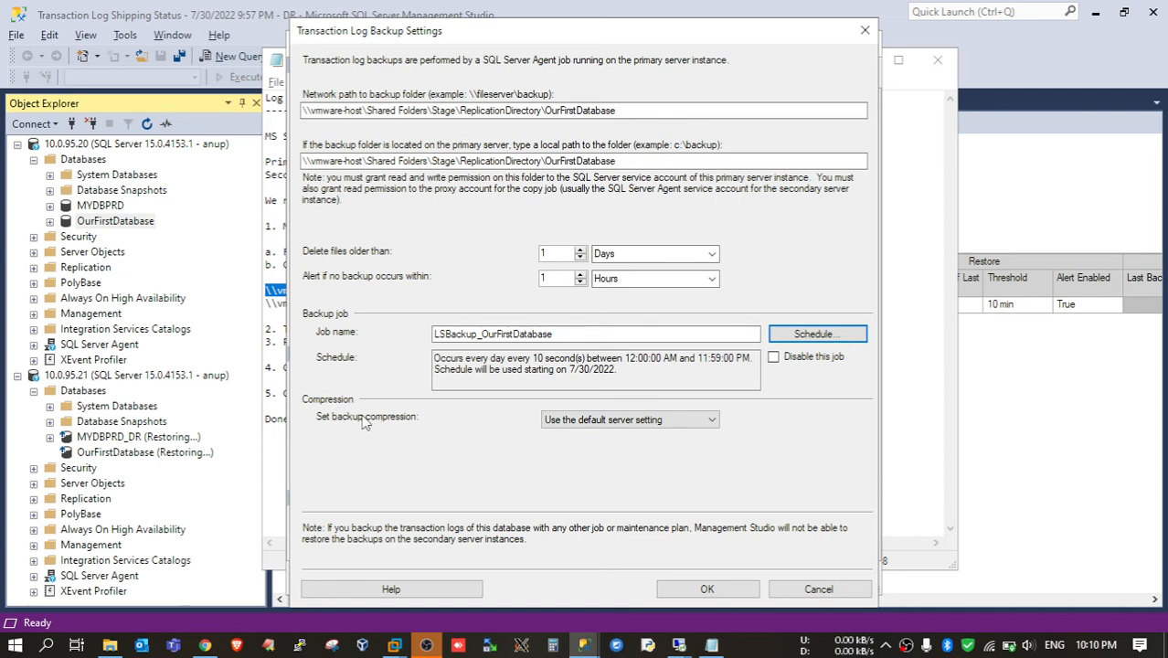
Set the backup compression to Compress backup and accept the transaction log backup settings
{"action": "left_click", "coordinate": [596, 421]}
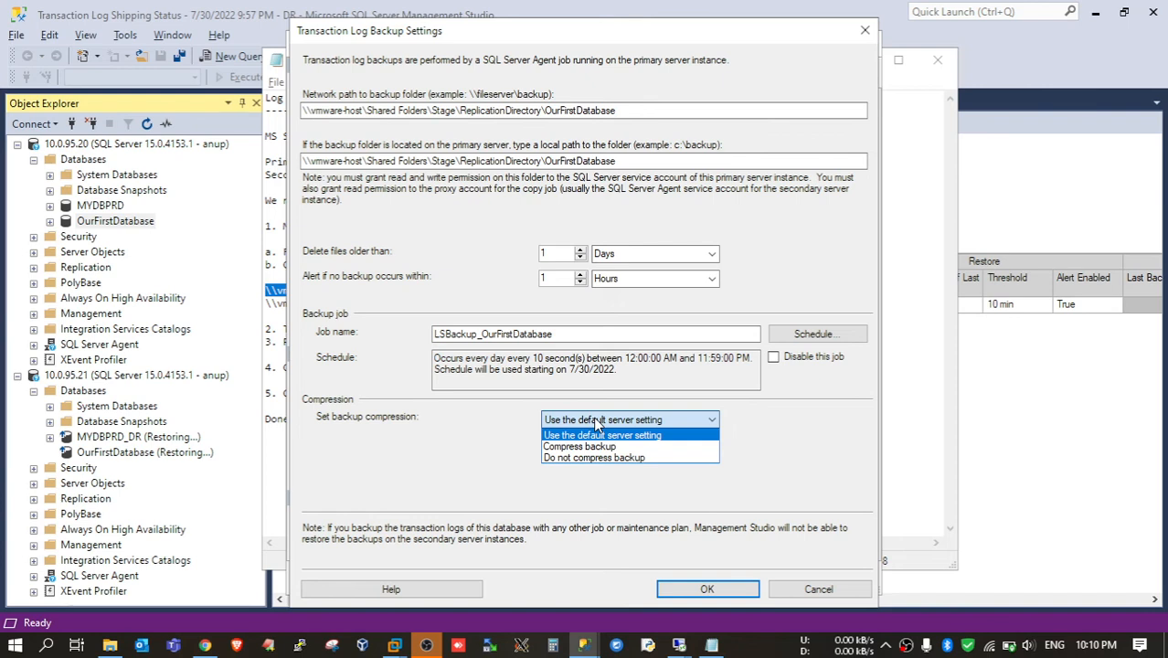
{"action": "left_click", "coordinate": [583, 447]}
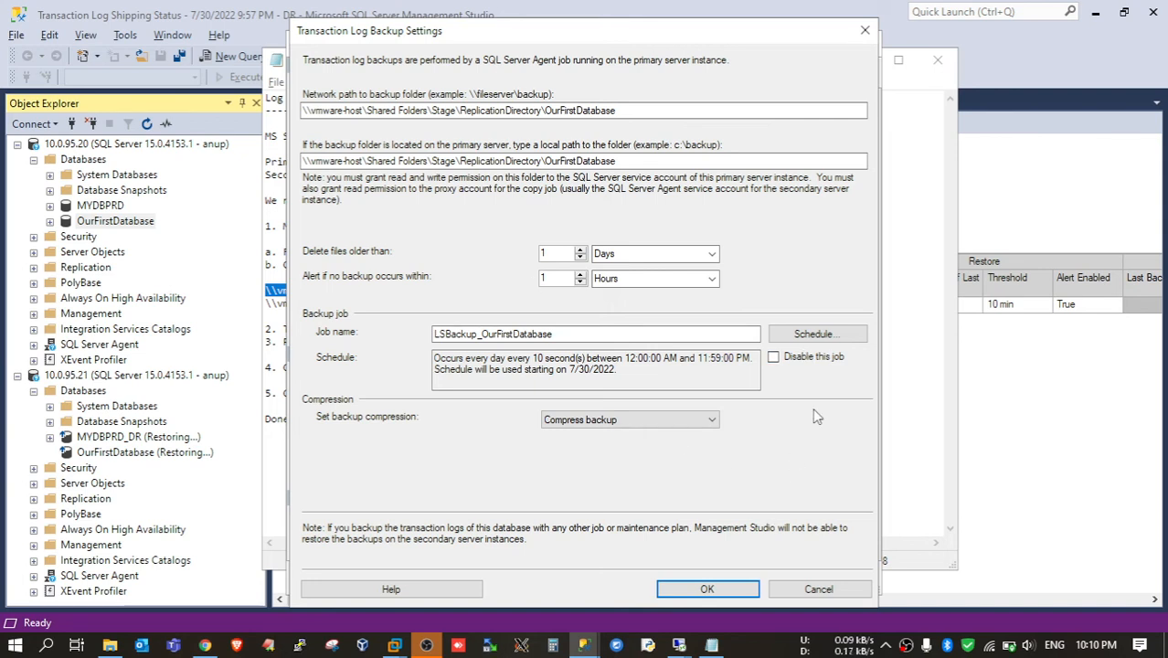
{"action": "left_click", "coordinate": [705, 589]}
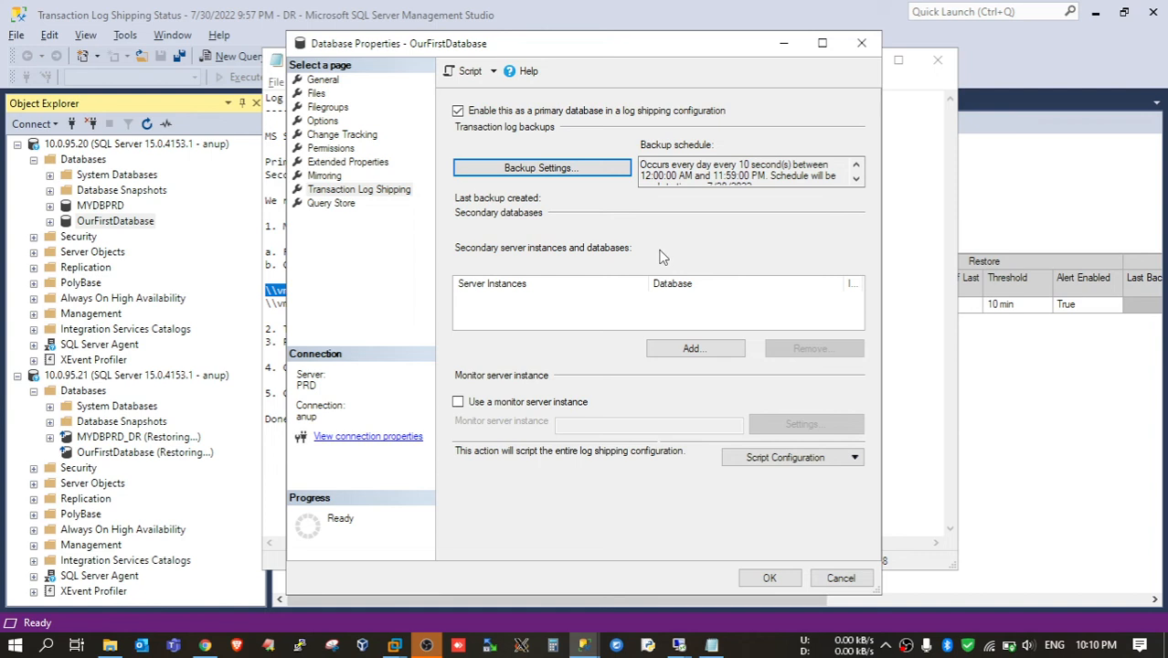
Add a secondary database and connect to server instance 10.0.95.21 with SQL Server Authentication, entering the login's password
{"action": "left_click", "coordinate": [692, 350]}
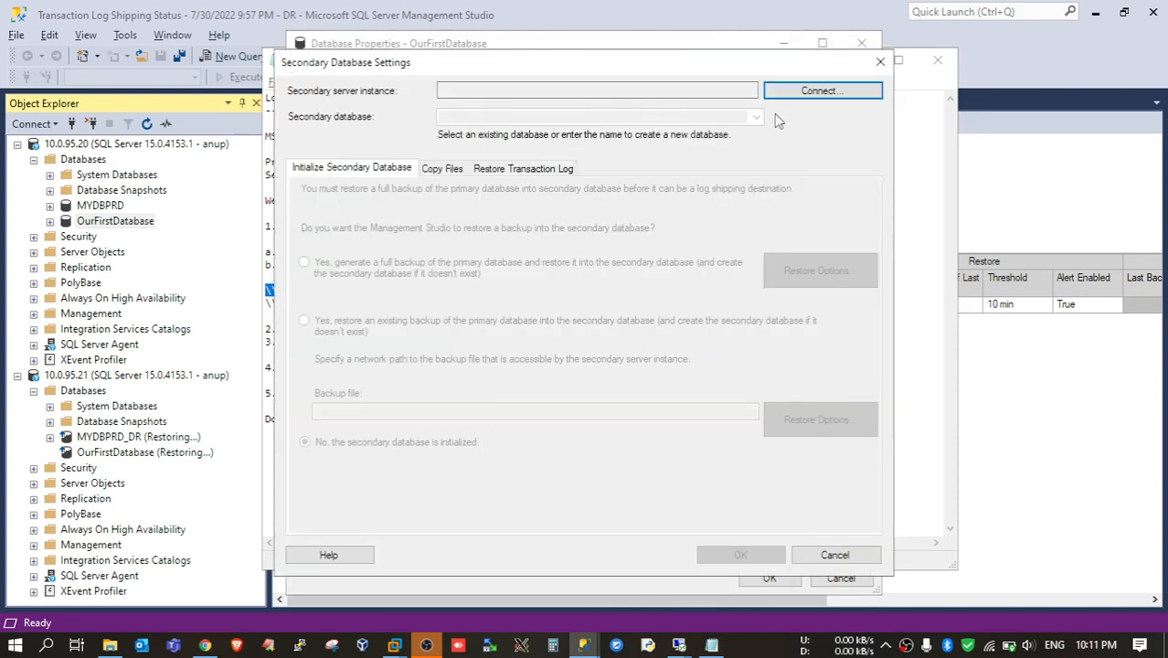
{"action": "left_click", "coordinate": [793, 94]}
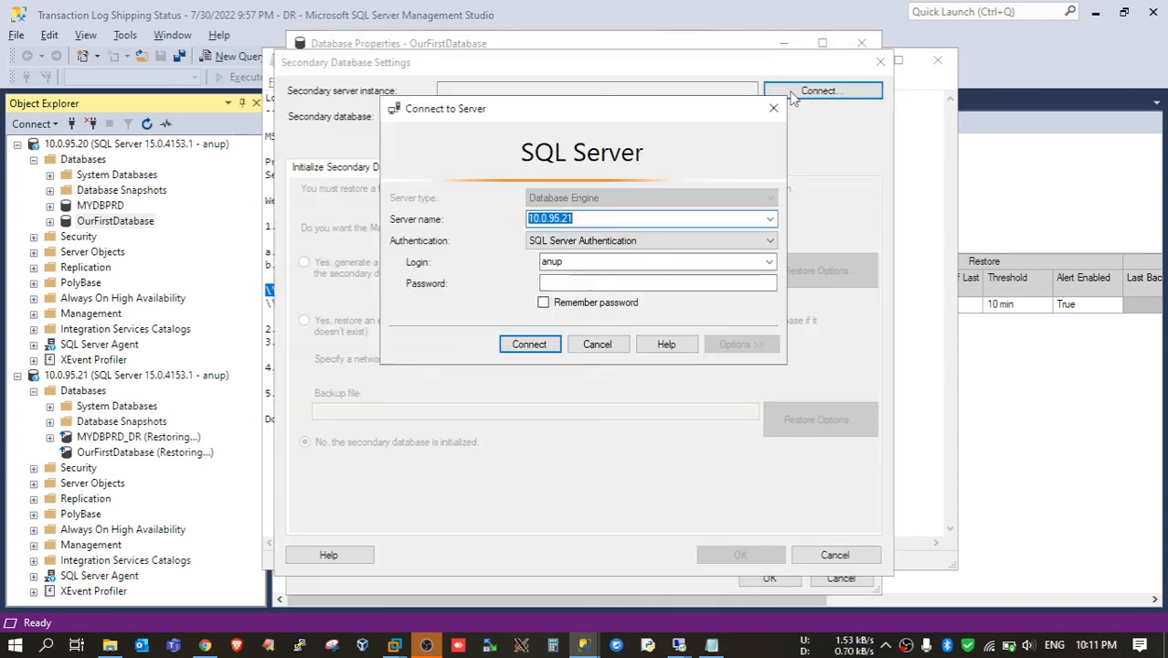
{"action": "left_click", "coordinate": [664, 220]}
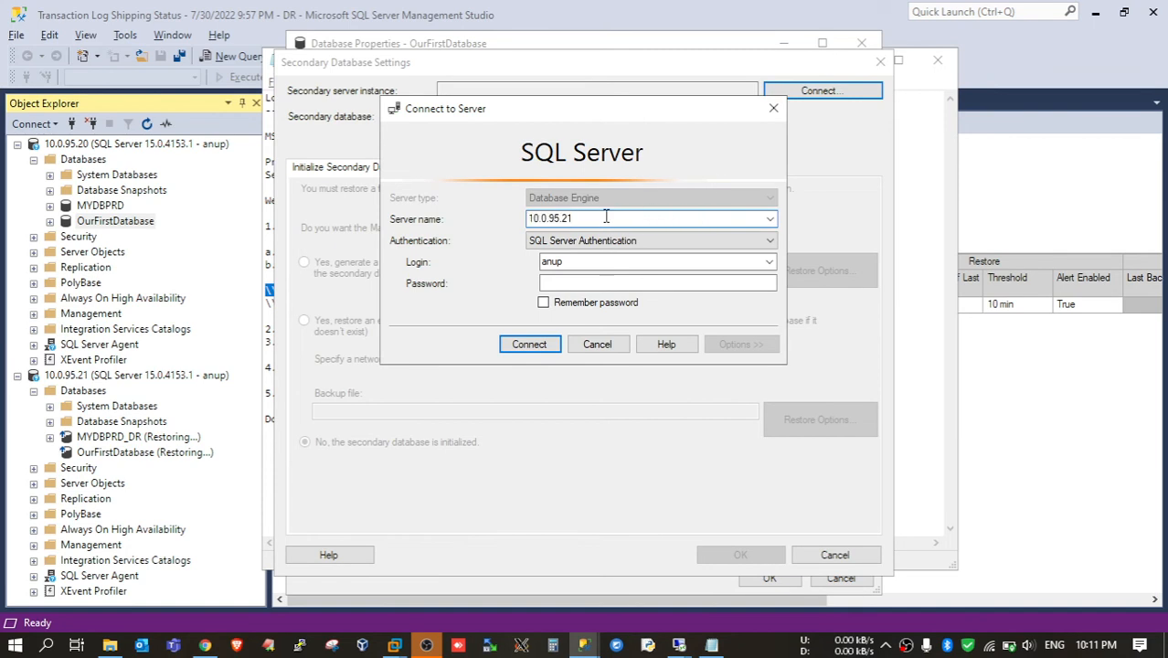
{"action": "left_click", "coordinate": [583, 282]}
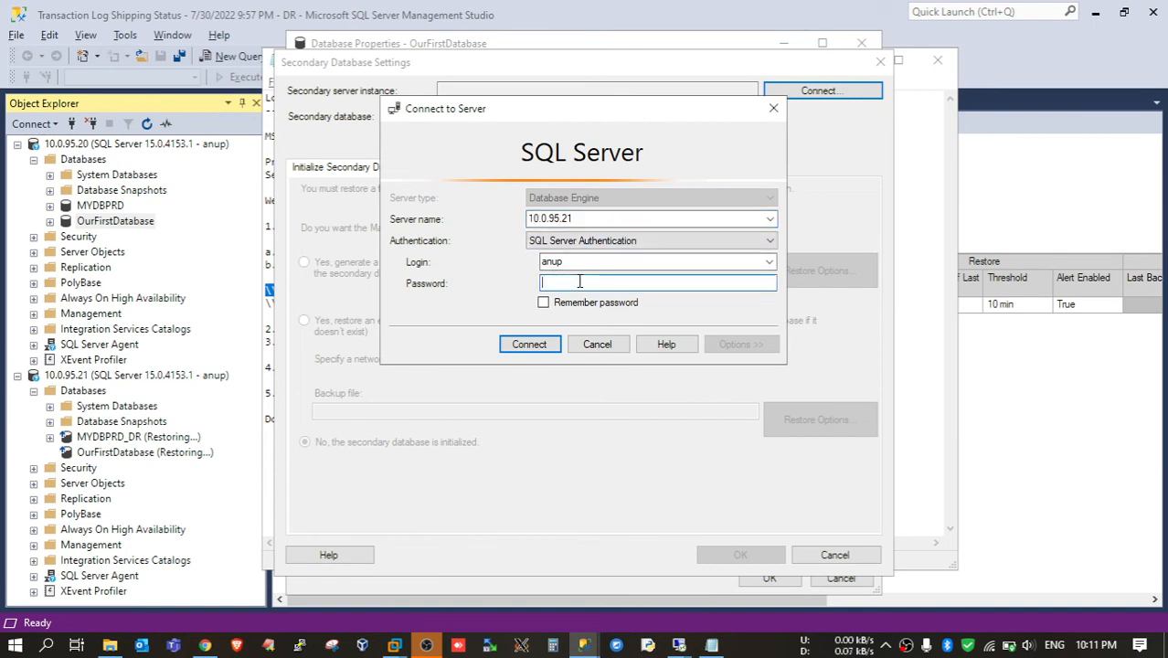
{"action": "type", "text": "****"}
{"action": "key", "text": "Return"}
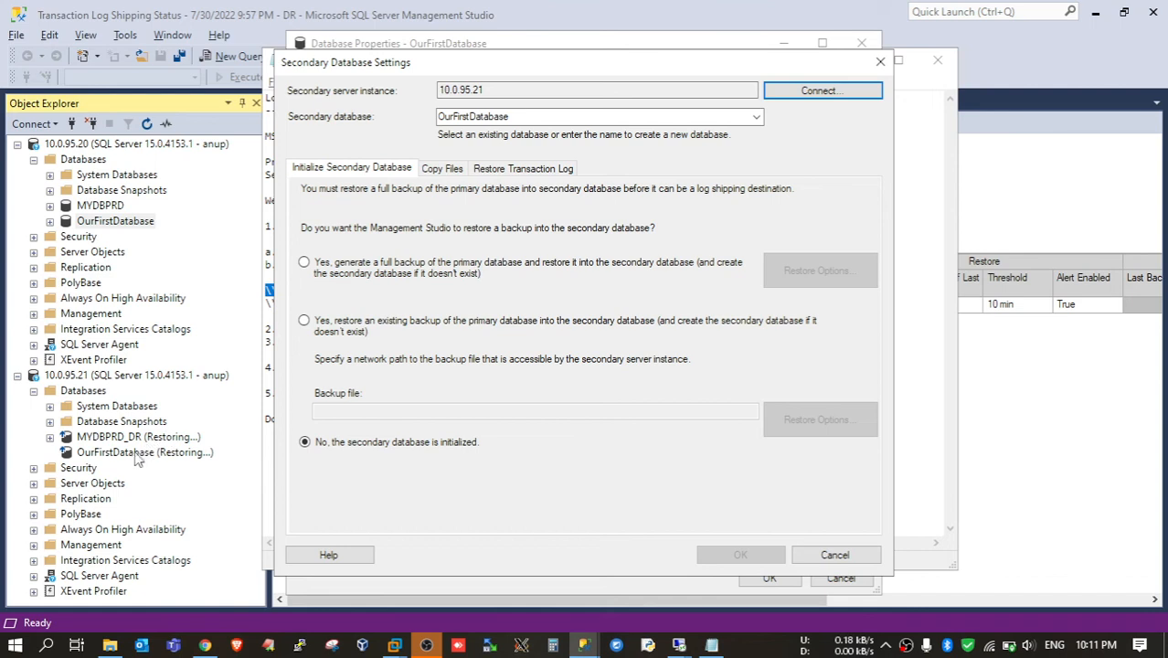
Try both backup restore options for initializing the secondary database and return to "No, the secondary database is initialized"
{"action": "left_click", "coordinate": [365, 272]}
{"action": "left_click", "coordinate": [356, 325]}
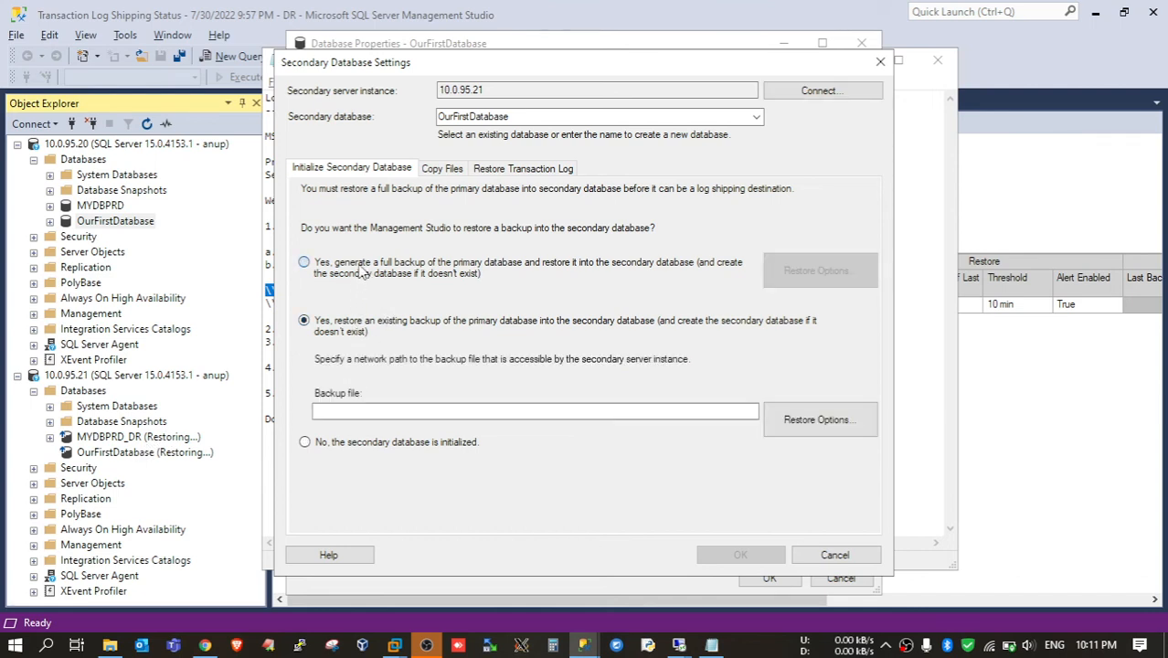
{"action": "left_click", "coordinate": [363, 272]}
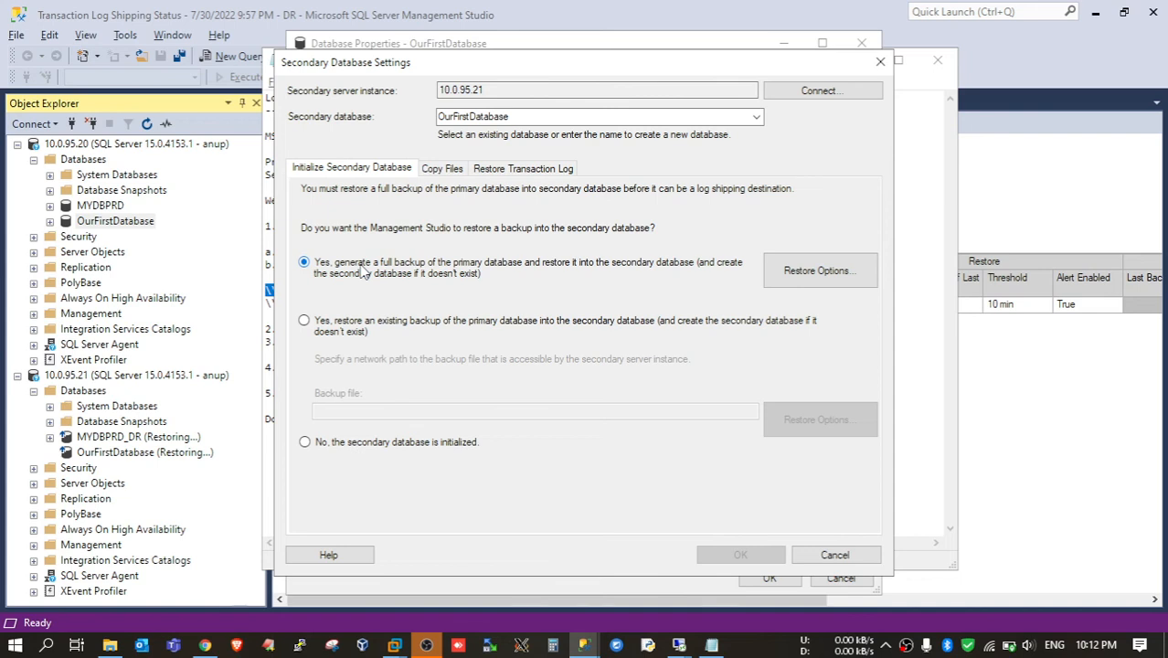
{"action": "left_click", "coordinate": [357, 448]}
Set the destination folder for copied files to \\vmware-host\Shared Folders\Stage\ReplicationDirectory\OurFirstDatabase\DR, copied from the Notepad notes
{"action": "left_click", "coordinate": [439, 170]}
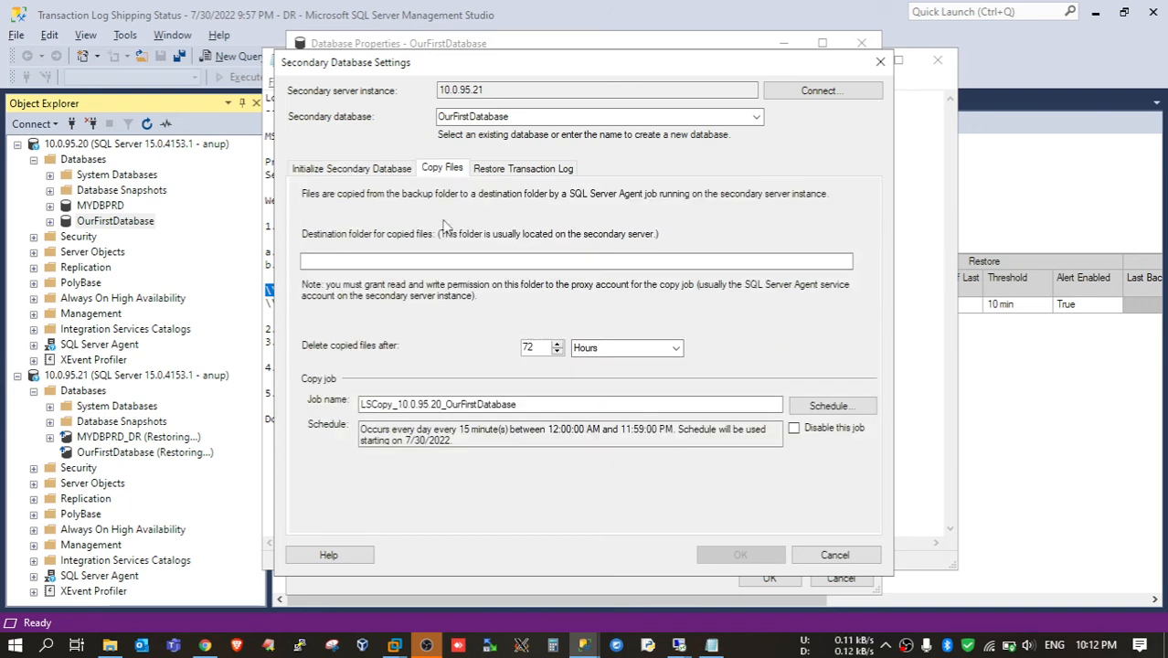
{"action": "left_click", "coordinate": [421, 263]}
{"action": "left_click", "coordinate": [421, 261]}
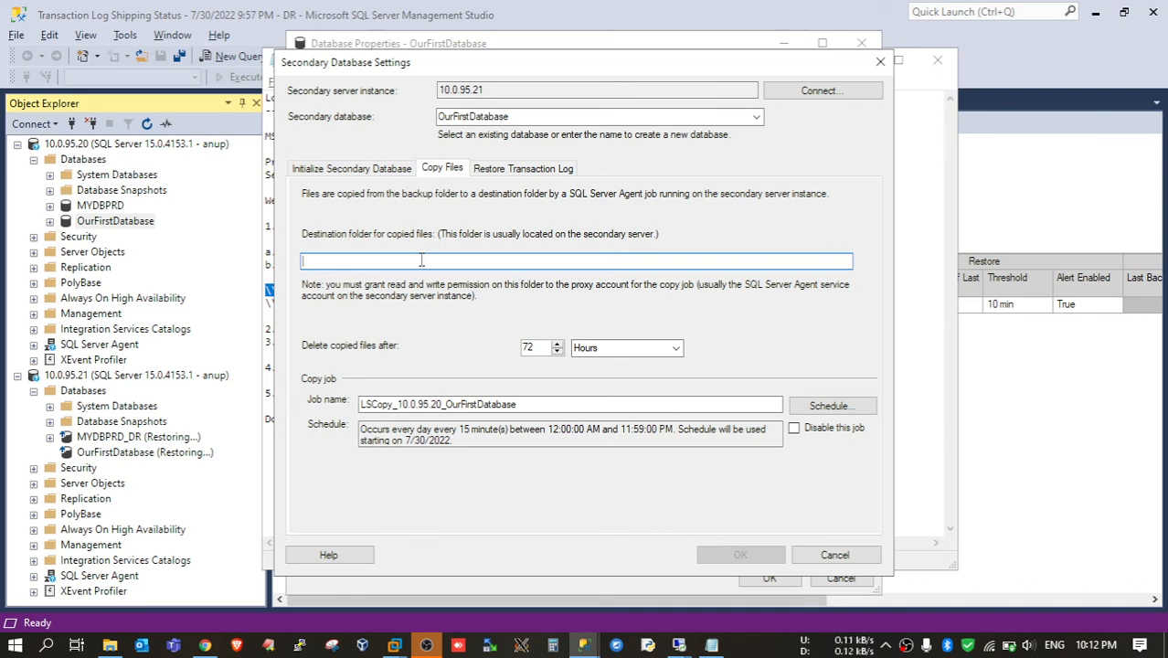
{"action": "left_click", "coordinate": [711, 645]}
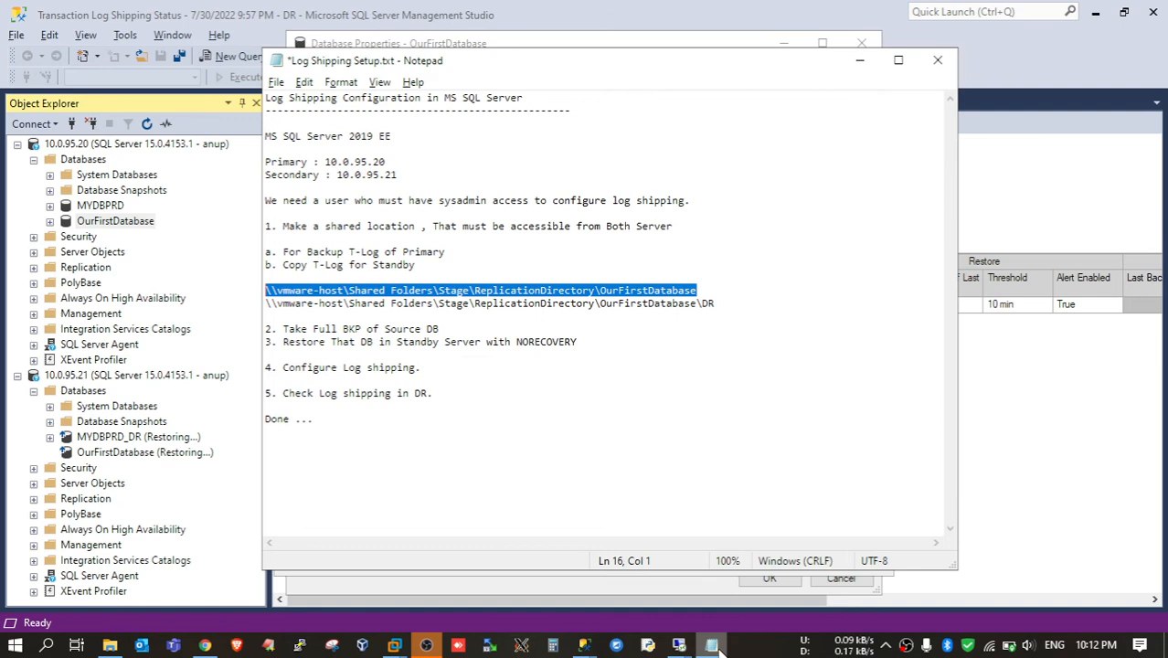
{"action": "left_click", "coordinate": [733, 308]}
{"action": "key", "text": "shift+Home"}
{"action": "key", "text": "ctrl+c"}
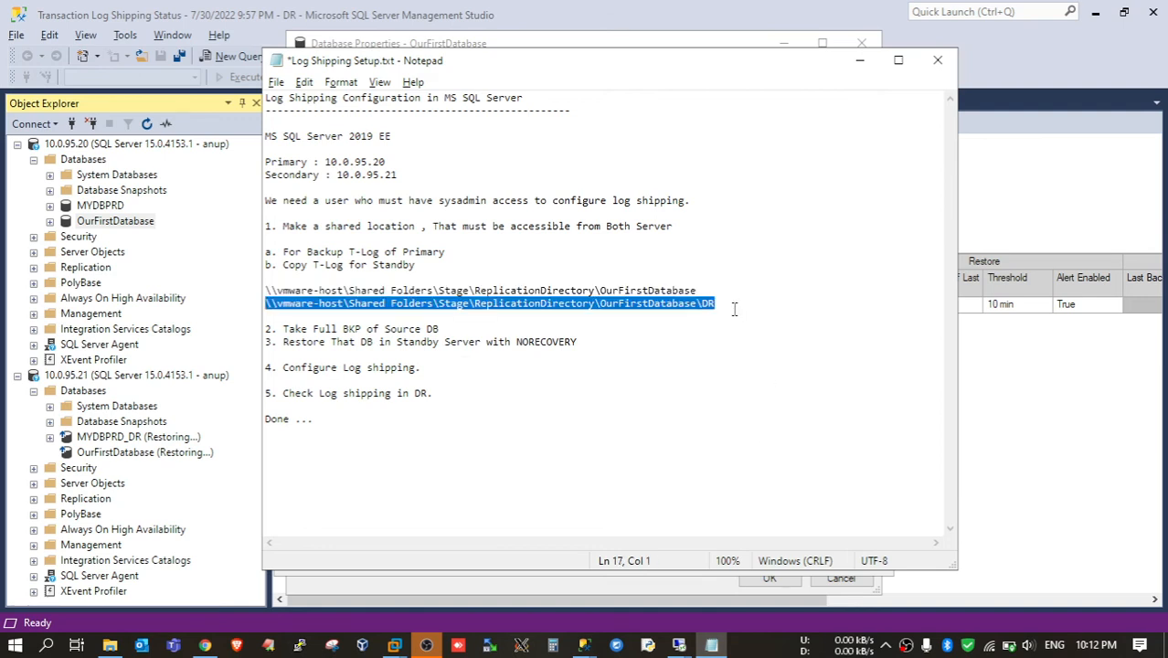
{"action": "key", "text": "alt+Tab"}
{"action": "key", "text": "ctrl+v"}
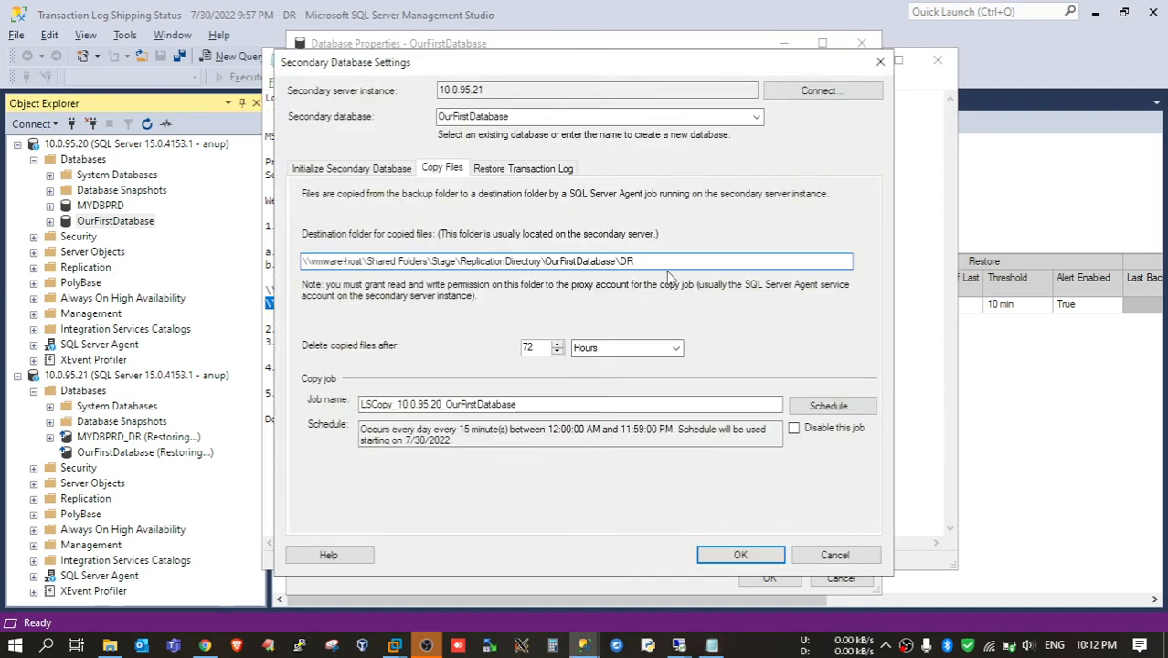
Set the copied files on the secondary server to be deleted after 1 day
{"action": "left_click", "coordinate": [675, 348]}
{"action": "left_click", "coordinate": [627, 385]}
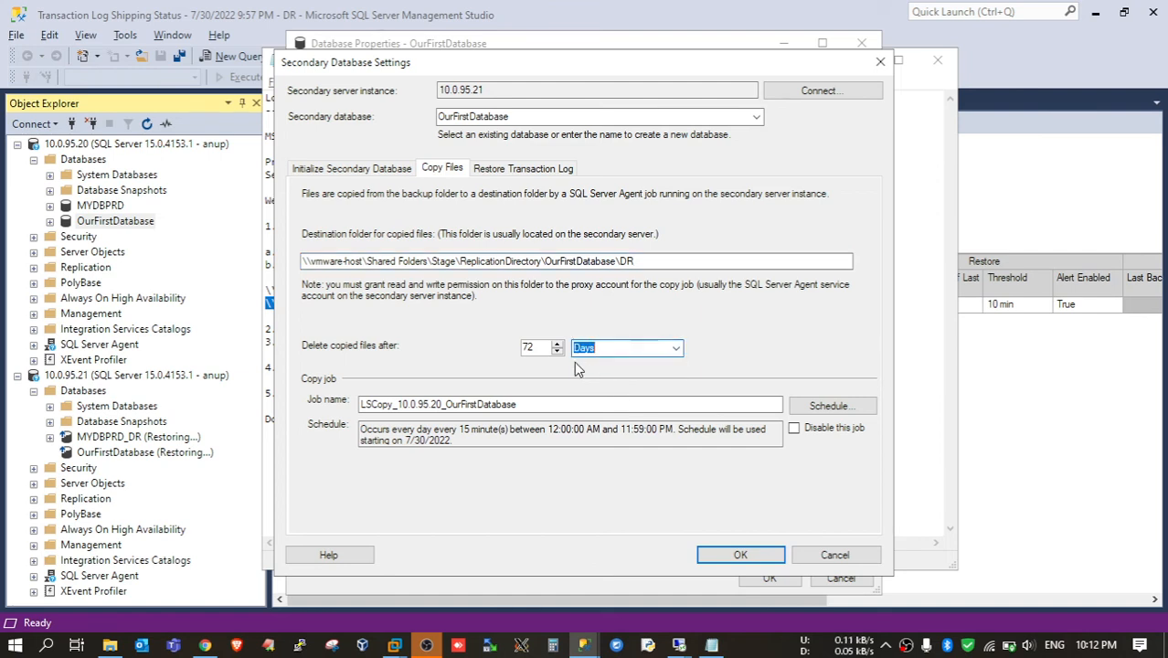
{"action": "key", "text": "shift+Tab"}
{"action": "type", "text": "1"}
Schedule the LSCopy_10.0.95.20_OurFirstDatabase copy job to occur every 10 seconds
{"action": "left_click", "coordinate": [843, 408]}
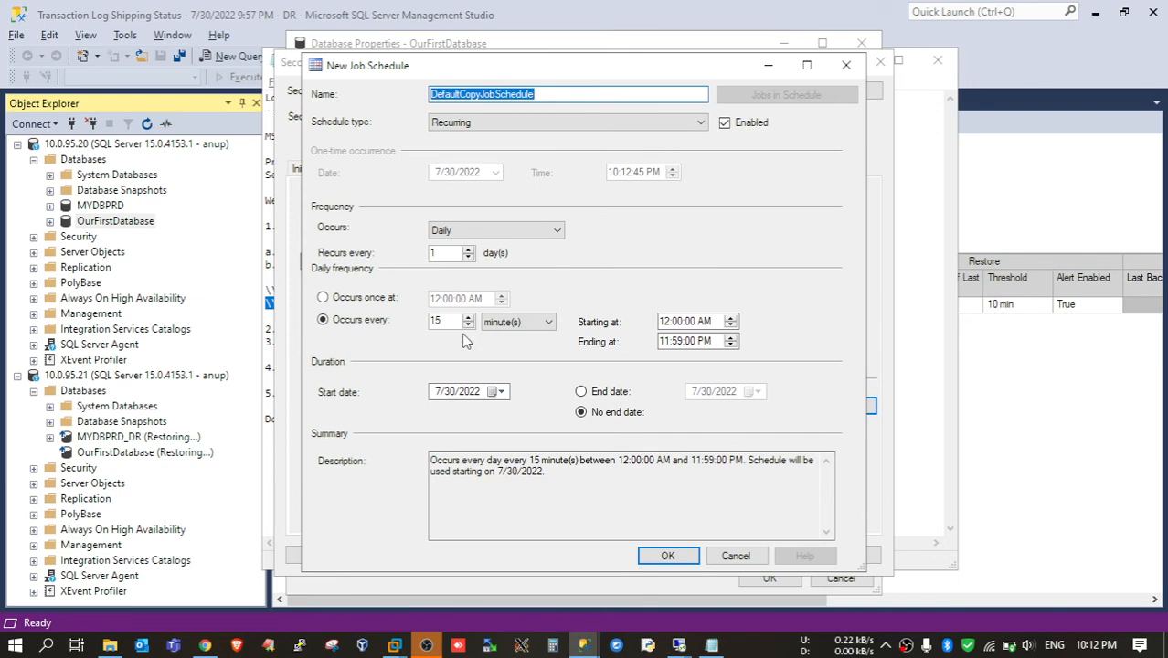
{"action": "left_click_drag", "start_coordinate": [446, 322], "coordinate": [416, 329]}
{"action": "type", "text": "10"}
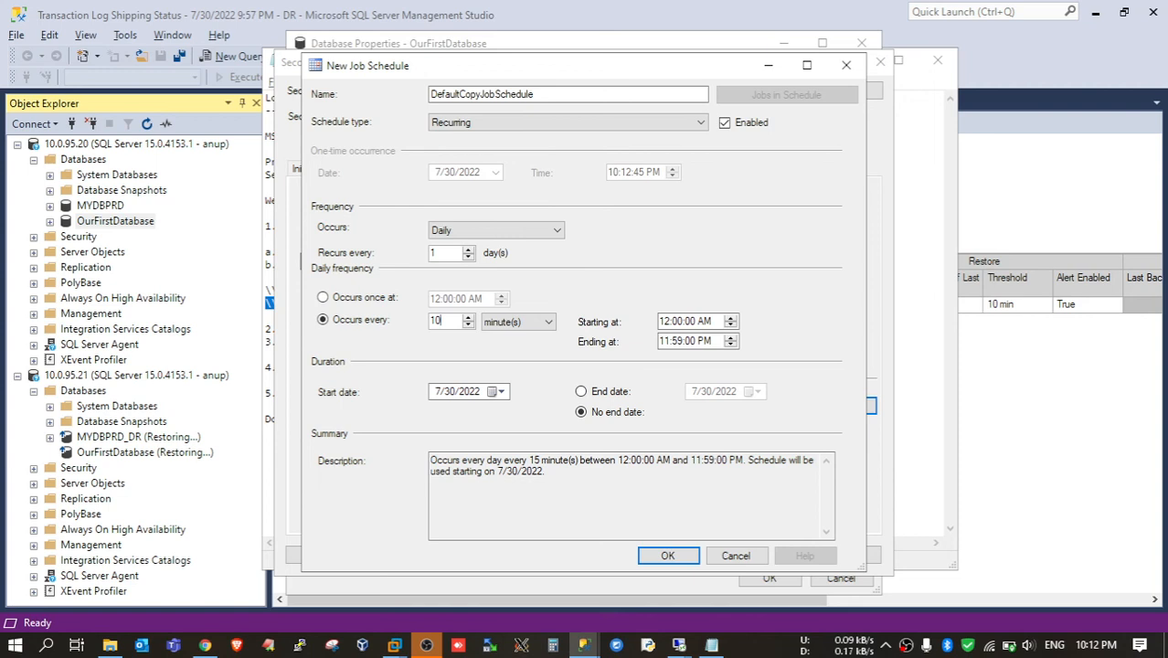
{"action": "left_click", "coordinate": [516, 321]}
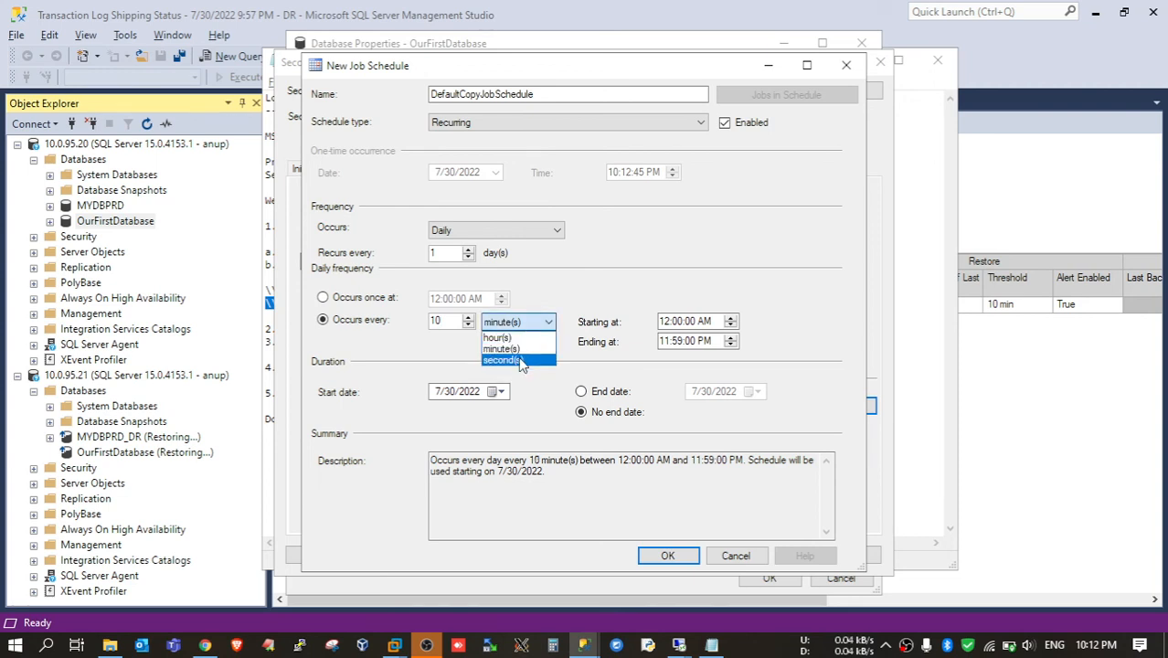
{"action": "left_click", "coordinate": [518, 355]}
{"action": "left_click", "coordinate": [466, 327]}
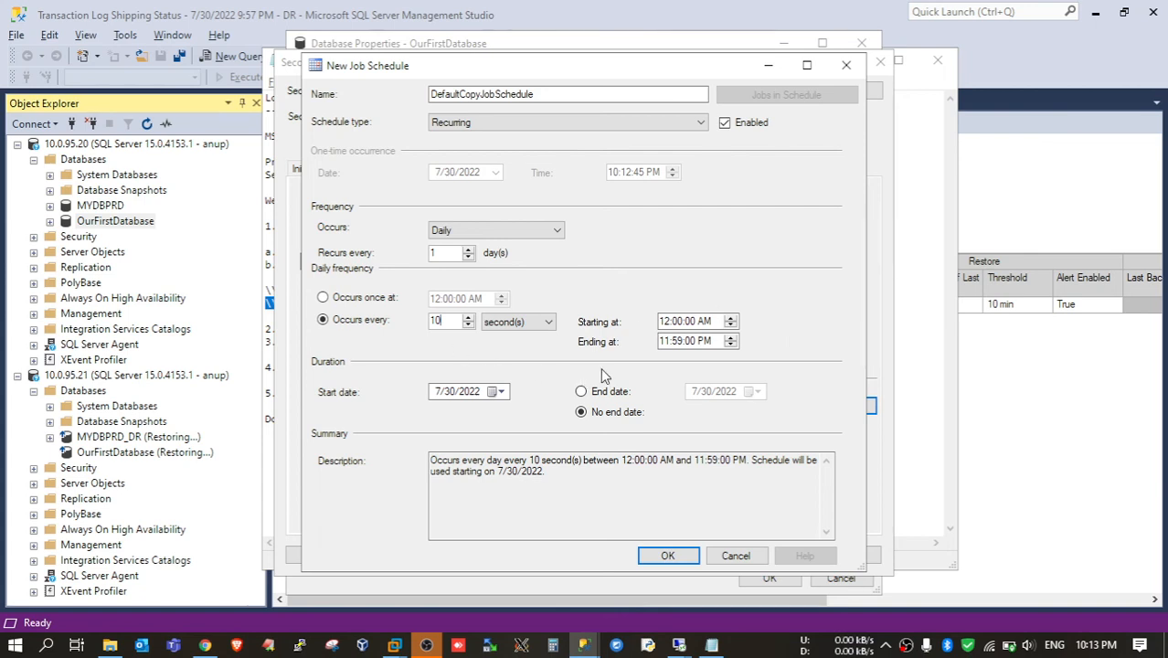
{"action": "left_click", "coordinate": [668, 555]}
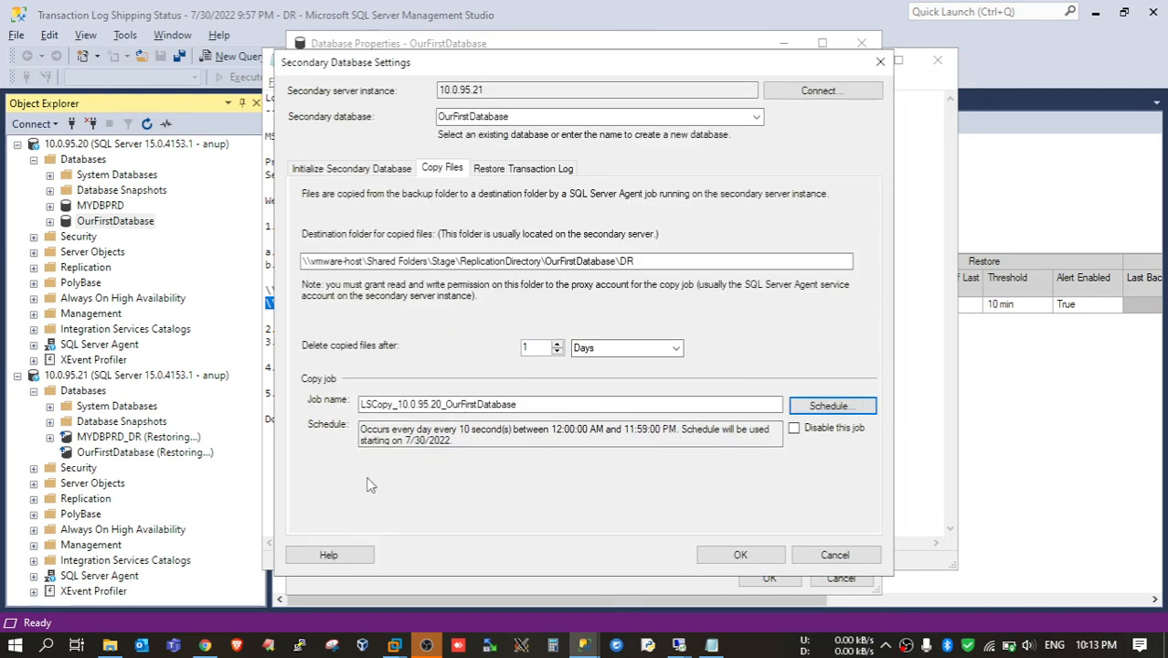
Schedule the LSRestore_10.0.95.20_OurFirstDatabase restore job to occur every 10 seconds
{"action": "left_click", "coordinate": [519, 170]}
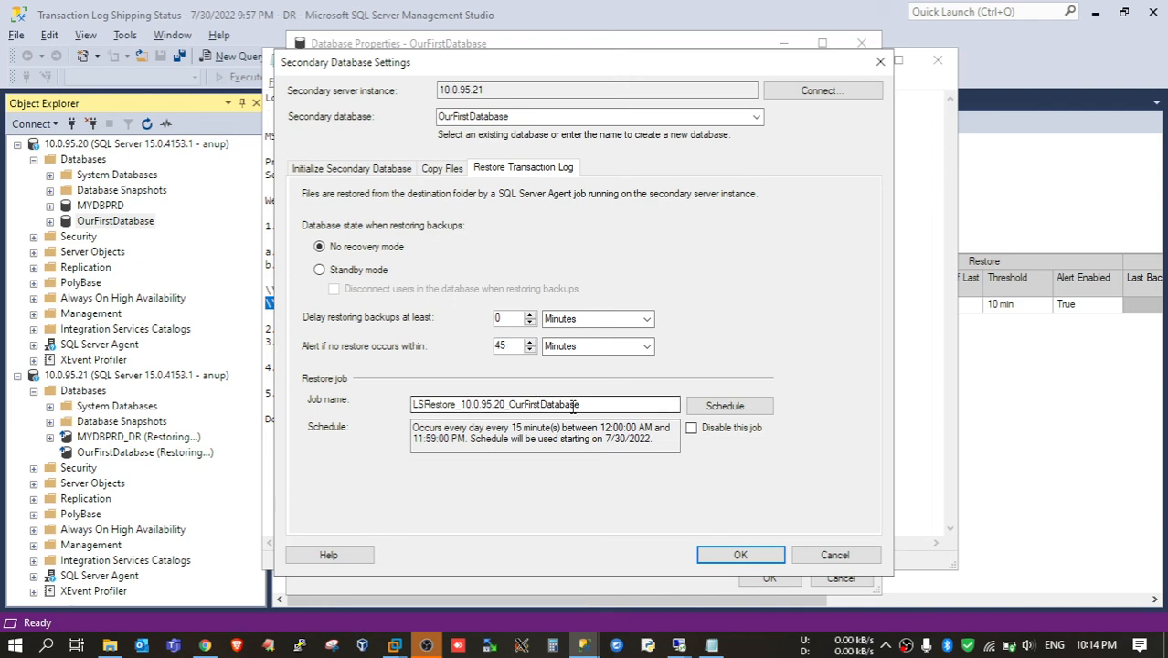
{"action": "left_click", "coordinate": [615, 405]}
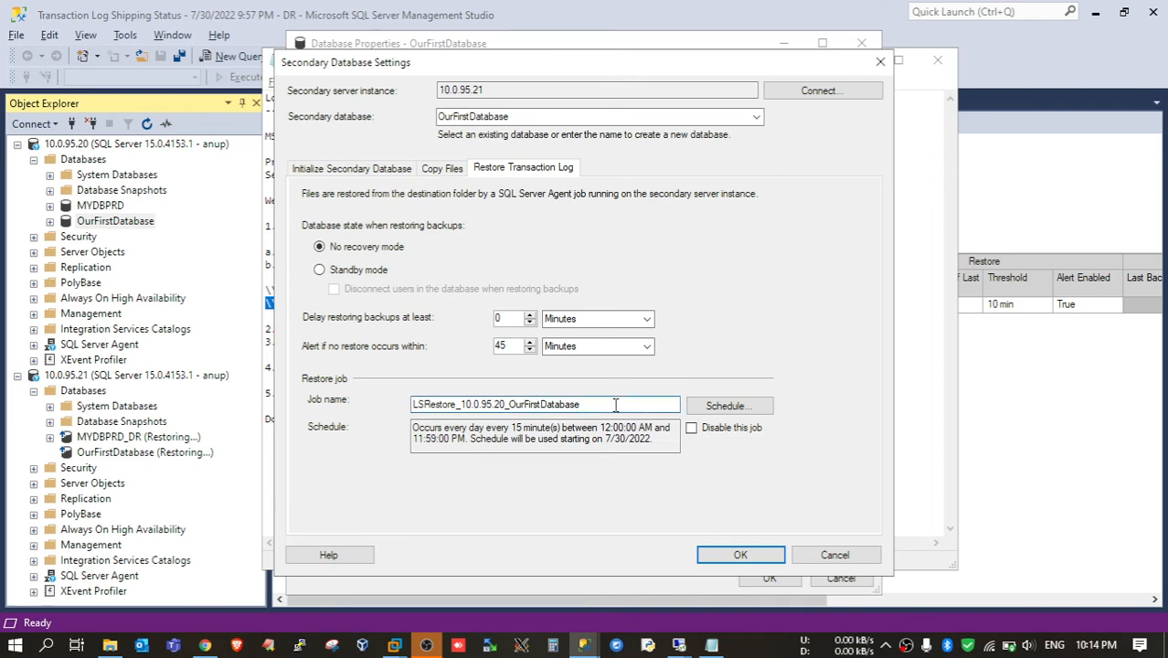
{"action": "left_click", "coordinate": [717, 406]}
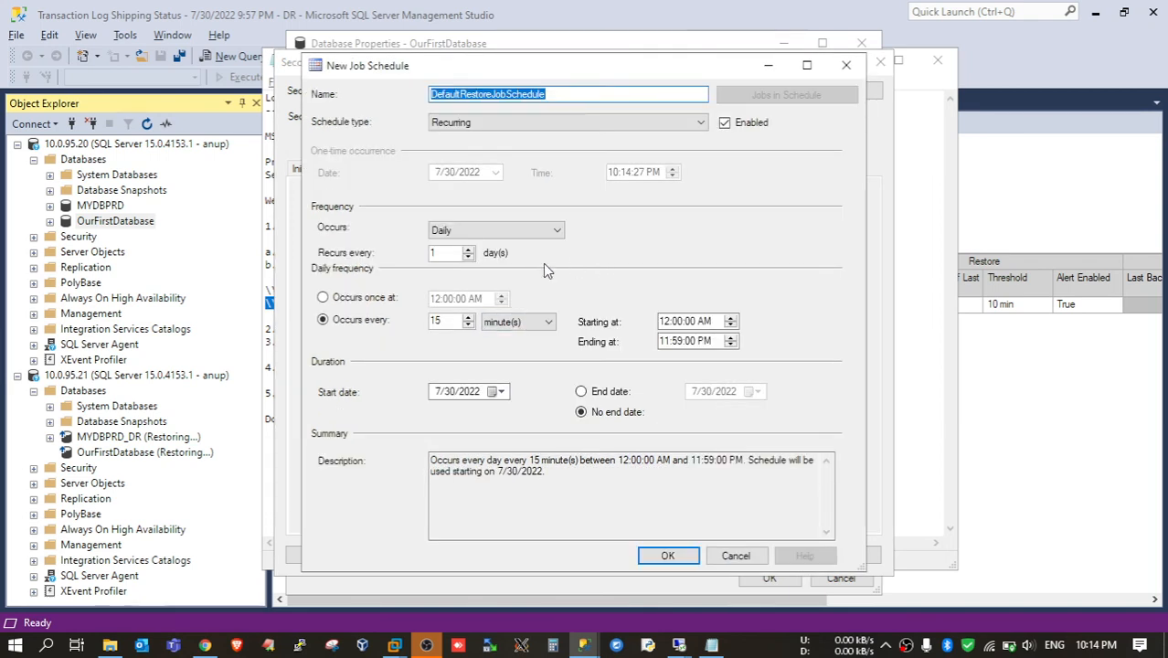
{"action": "left_click", "coordinate": [520, 320]}
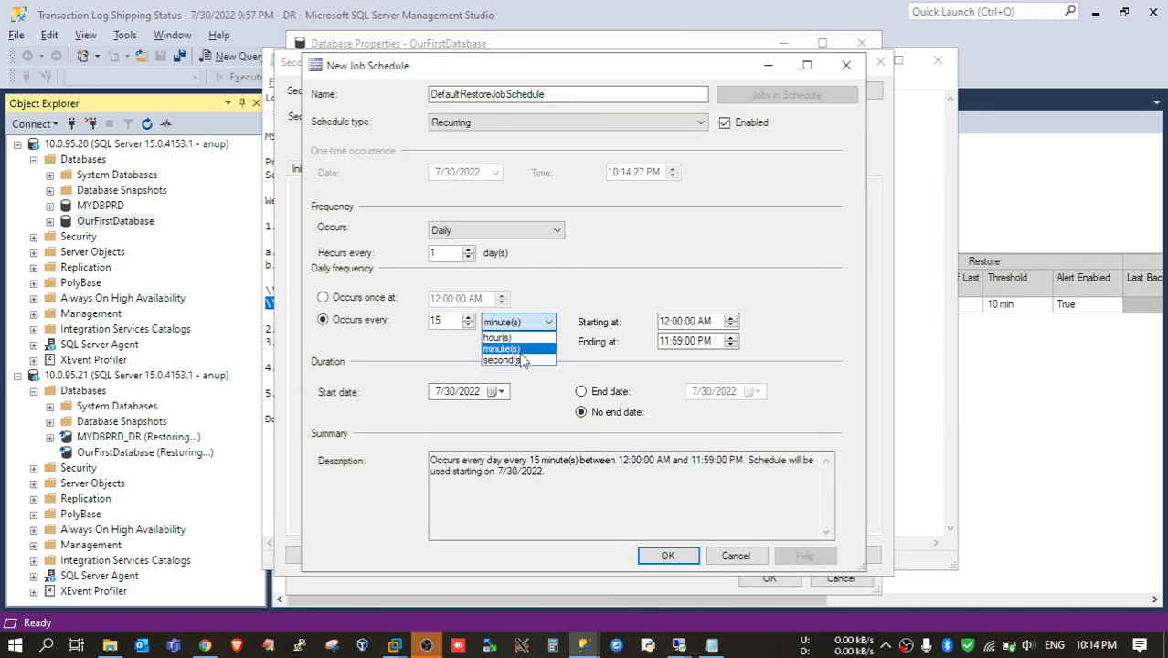
{"action": "left_click", "coordinate": [518, 355]}
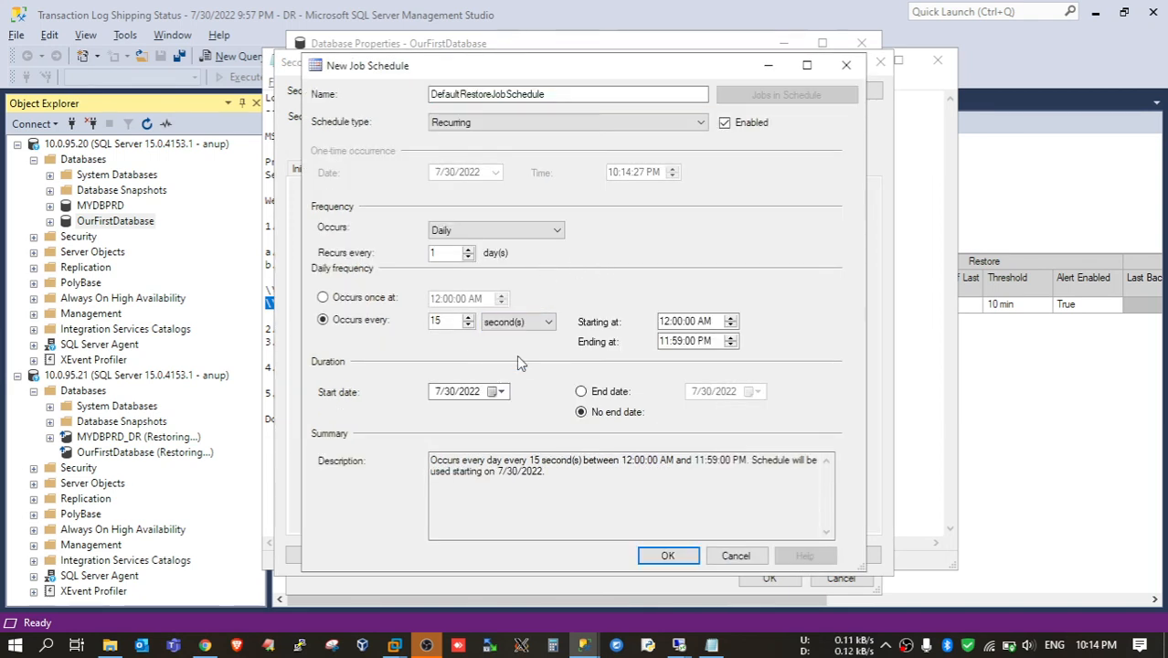
{"action": "double_click", "coordinate": [459, 321]}
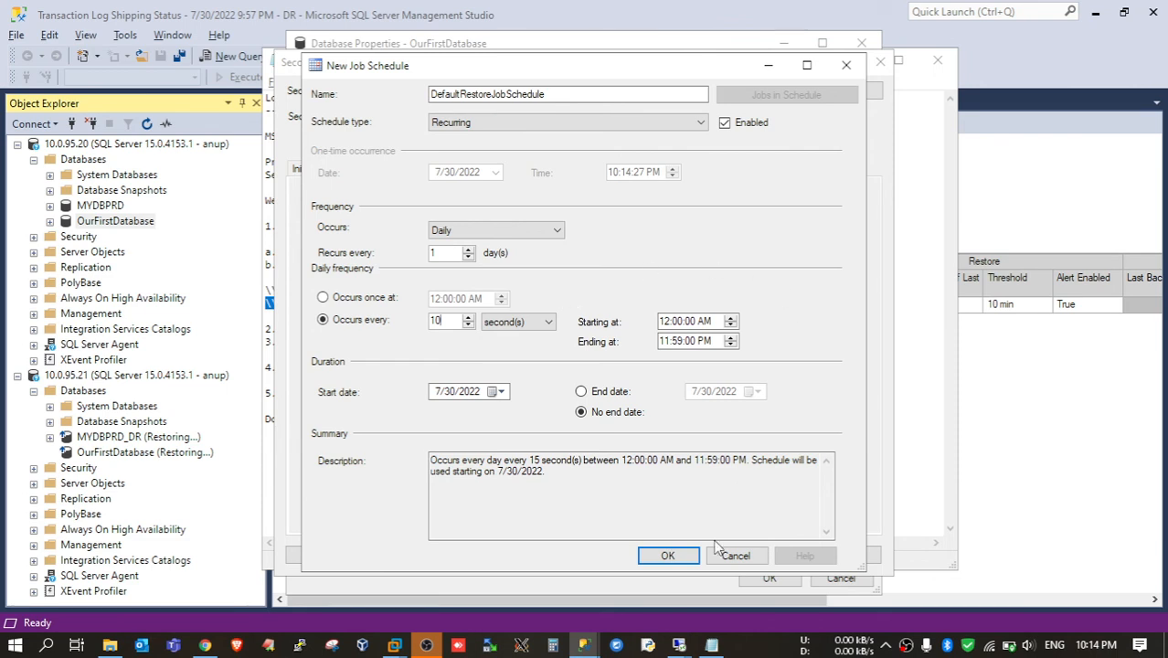
{"action": "left_click", "coordinate": [668, 555]}
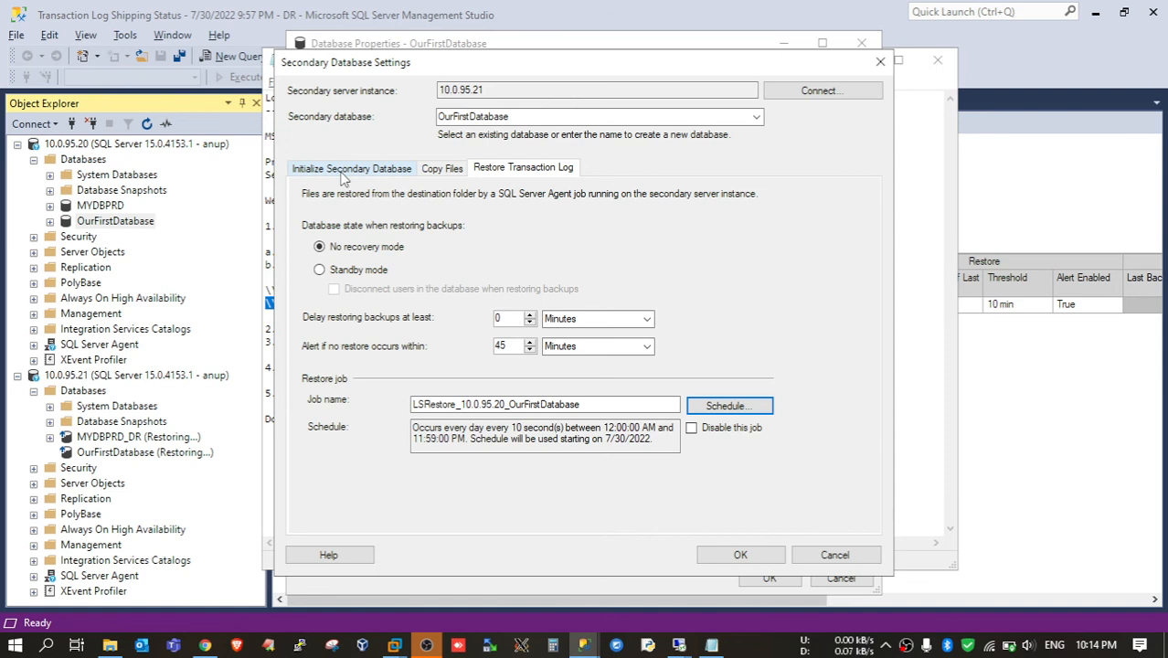
Accept the secondary database settings and save the log shipping configuration of OurFirstDatabase
{"action": "left_click", "coordinate": [740, 555]}
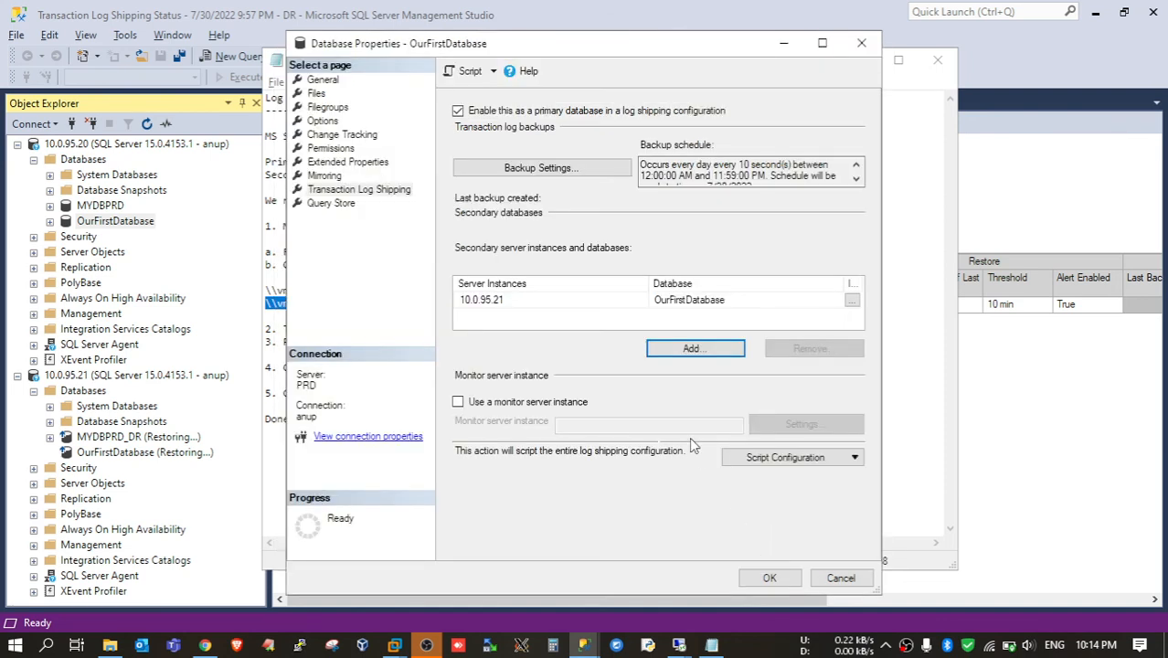
{"action": "left_click", "coordinate": [769, 579]}
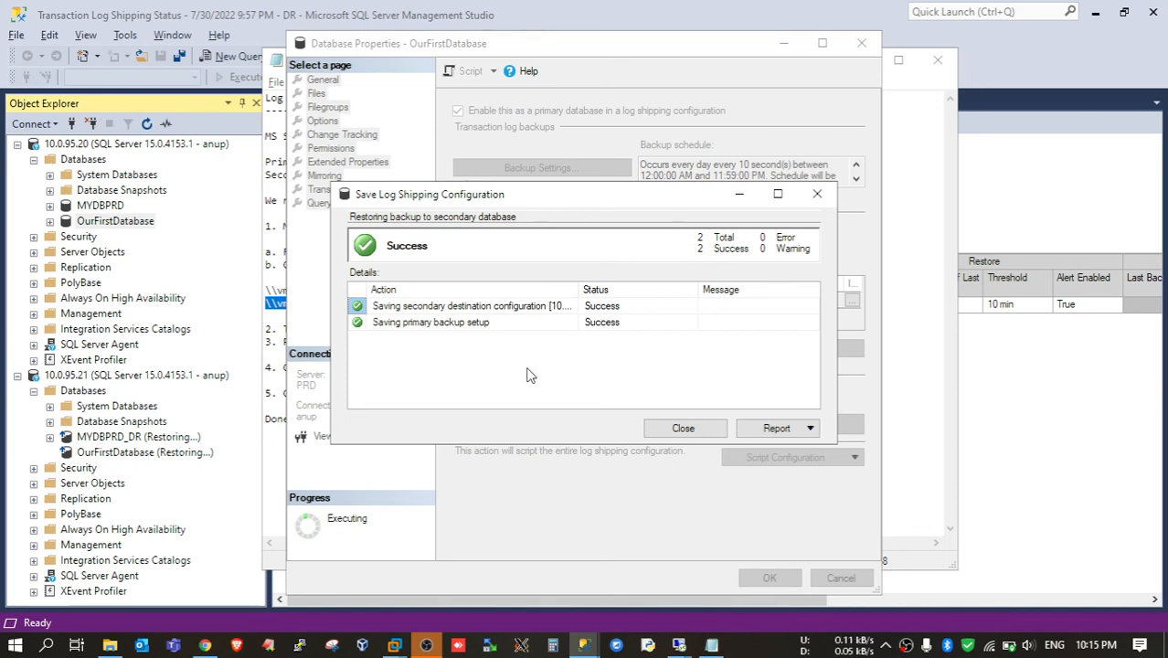
{"action": "left_click", "coordinate": [683, 428]}
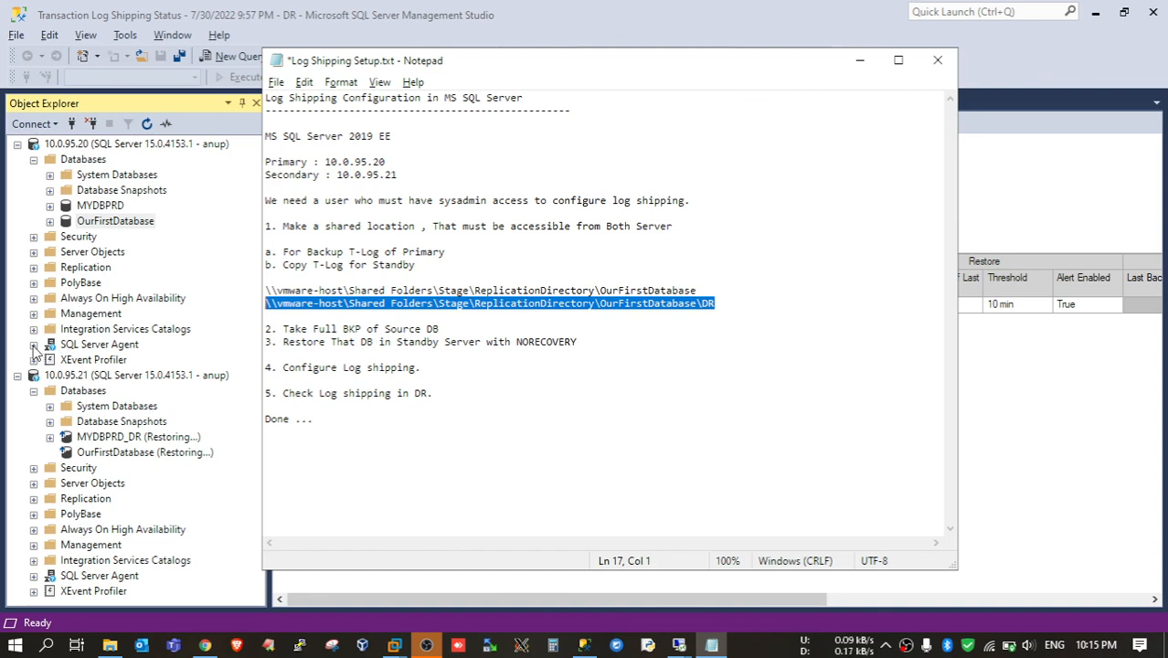
Check the SQL Server Agent jobs on primary 10.0.95.20 for the LSBackup_OurFirstDatabase job
{"action": "left_click", "coordinate": [34, 346]}
{"action": "left_click", "coordinate": [51, 360]}
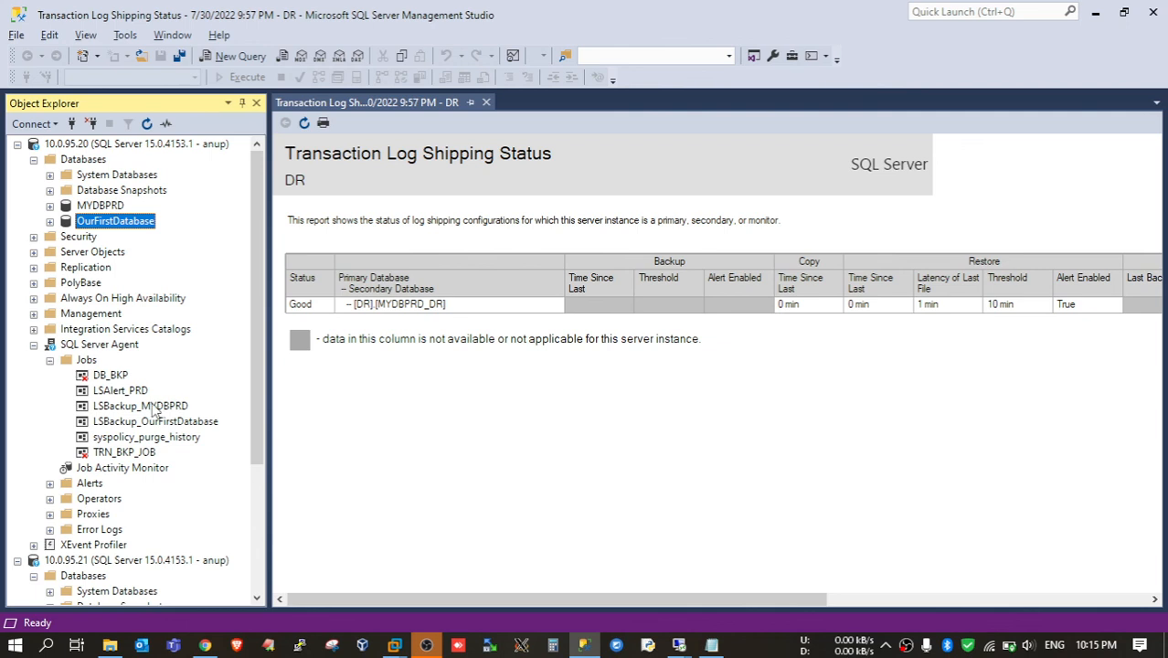
{"action": "left_click", "coordinate": [117, 423]}
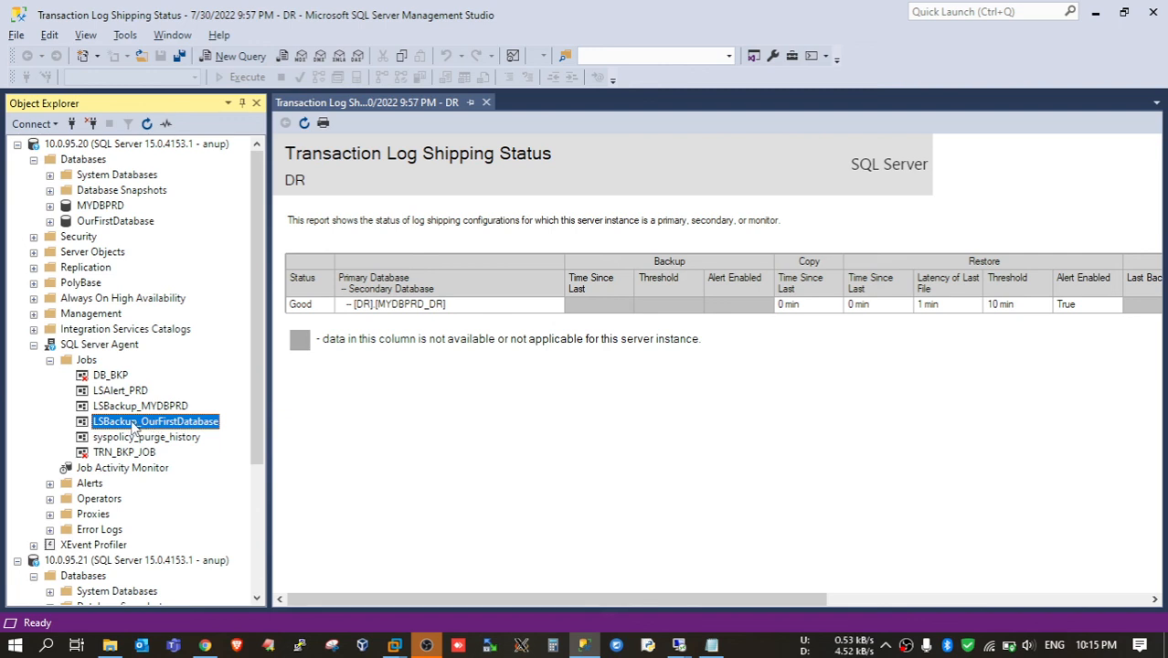
{"action": "left_click", "coordinate": [34, 345]}
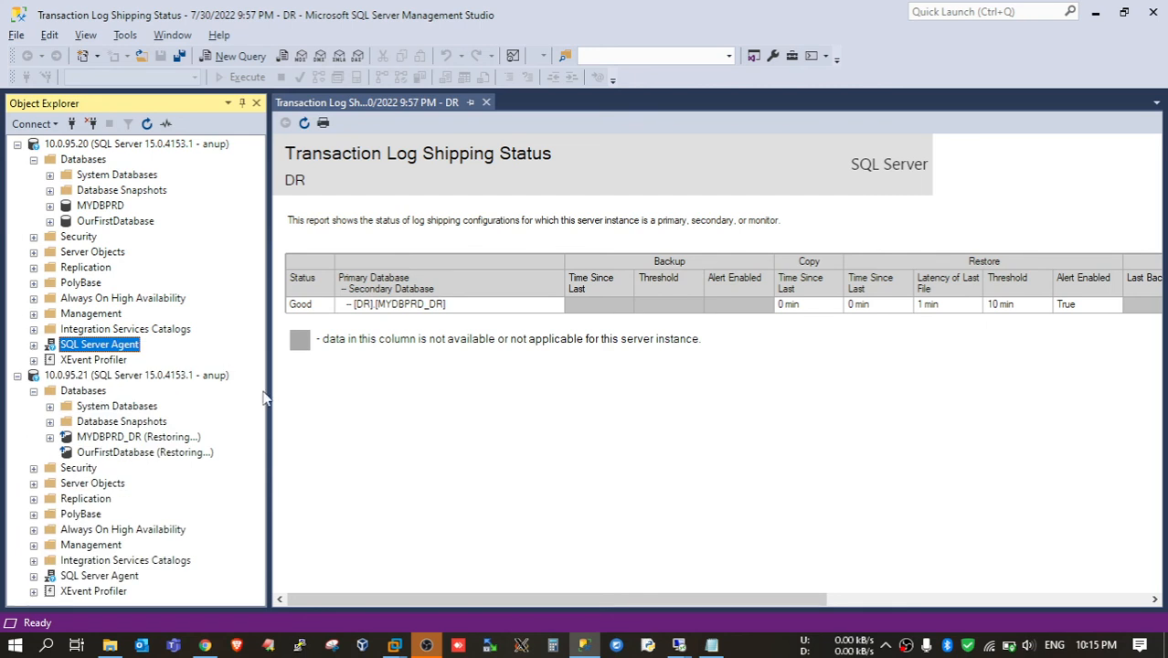
Check the SQL Server Agent jobs on secondary 10.0.95.21 for the OurFirstDatabase copy and restore jobs
{"action": "left_click", "coordinate": [106, 391]}
{"action": "key", "text": "Down"}
{"action": "key", "text": "Down"}
{"action": "key", "text": "Down"}
{"action": "key", "text": "Down"}
{"action": "key", "text": "Down"}
{"action": "key", "text": "Down"}
{"action": "key", "text": "Down"}
{"action": "key", "text": "Down"}
{"action": "key", "text": "Down"}
{"action": "key", "text": "Down"}
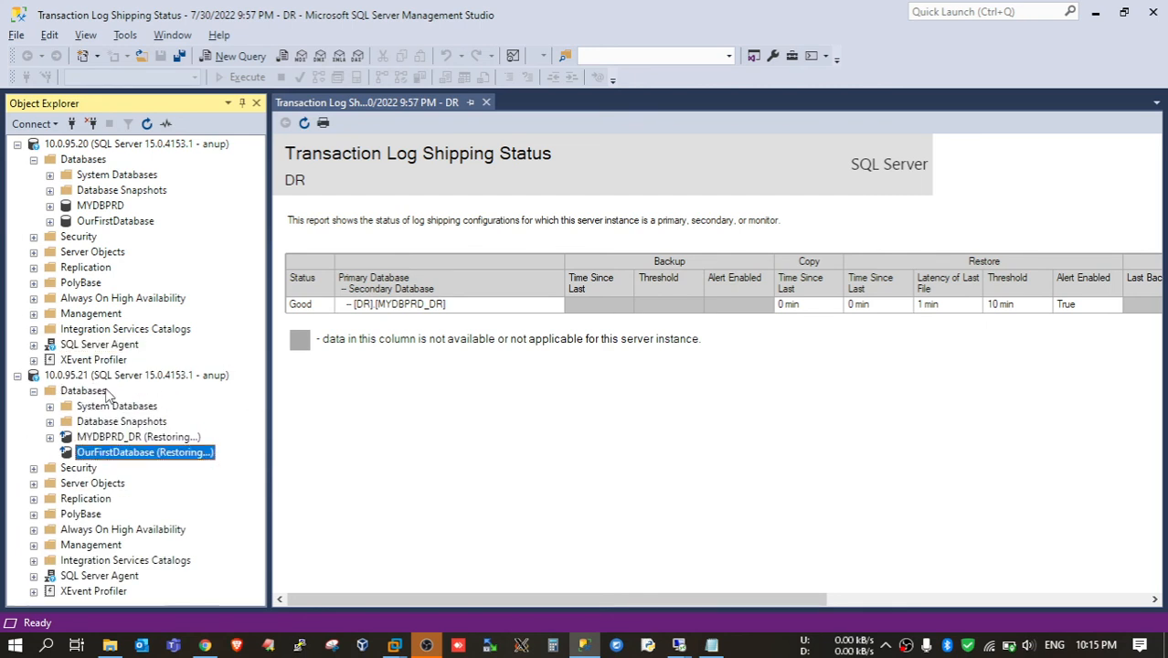
{"action": "key", "text": "Down"}
{"action": "key", "text": "Down"}
{"action": "key", "text": "Down"}
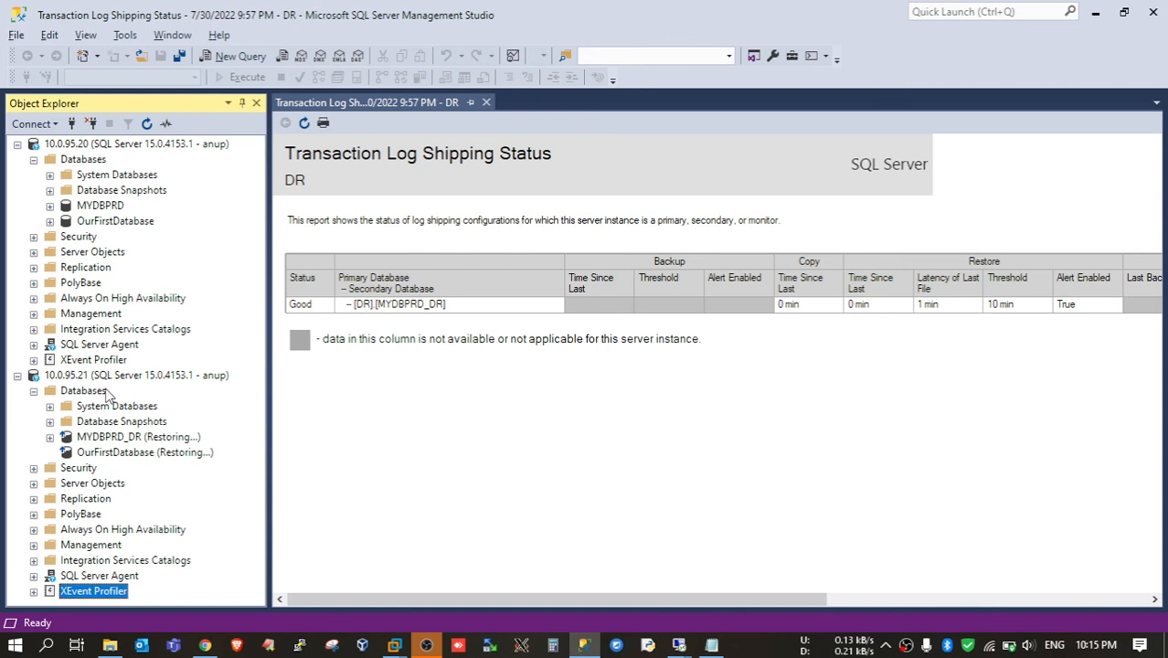
{"action": "left_click", "coordinate": [34, 575]}
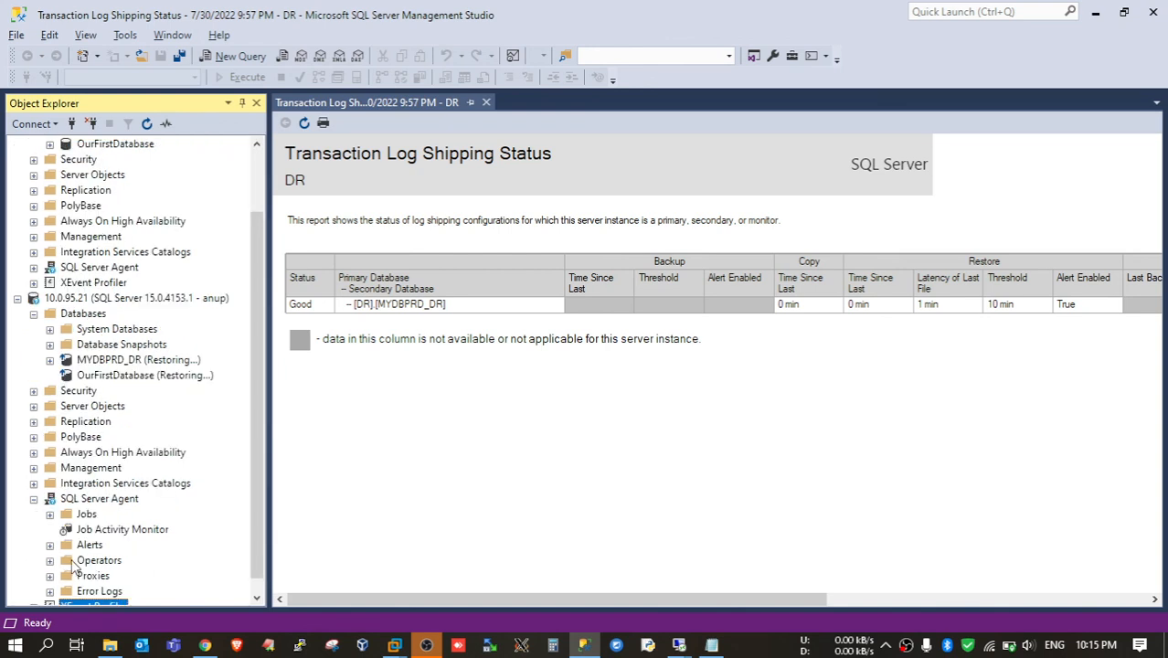
{"action": "left_click", "coordinate": [50, 514]}
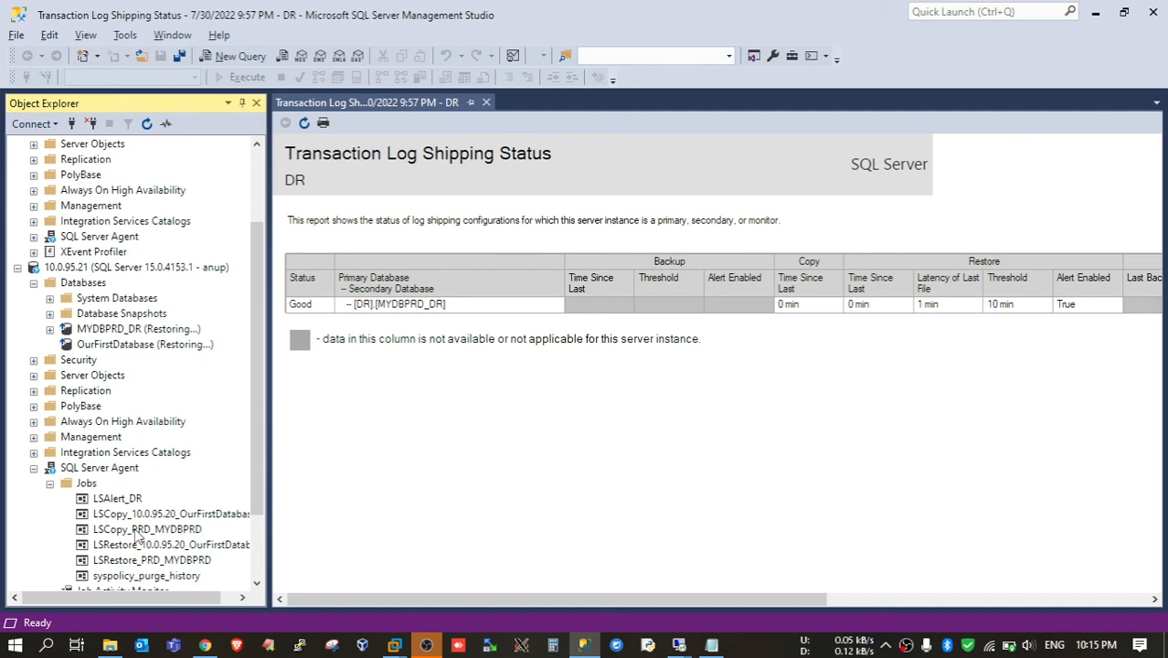
{"action": "left_click", "coordinate": [151, 516]}
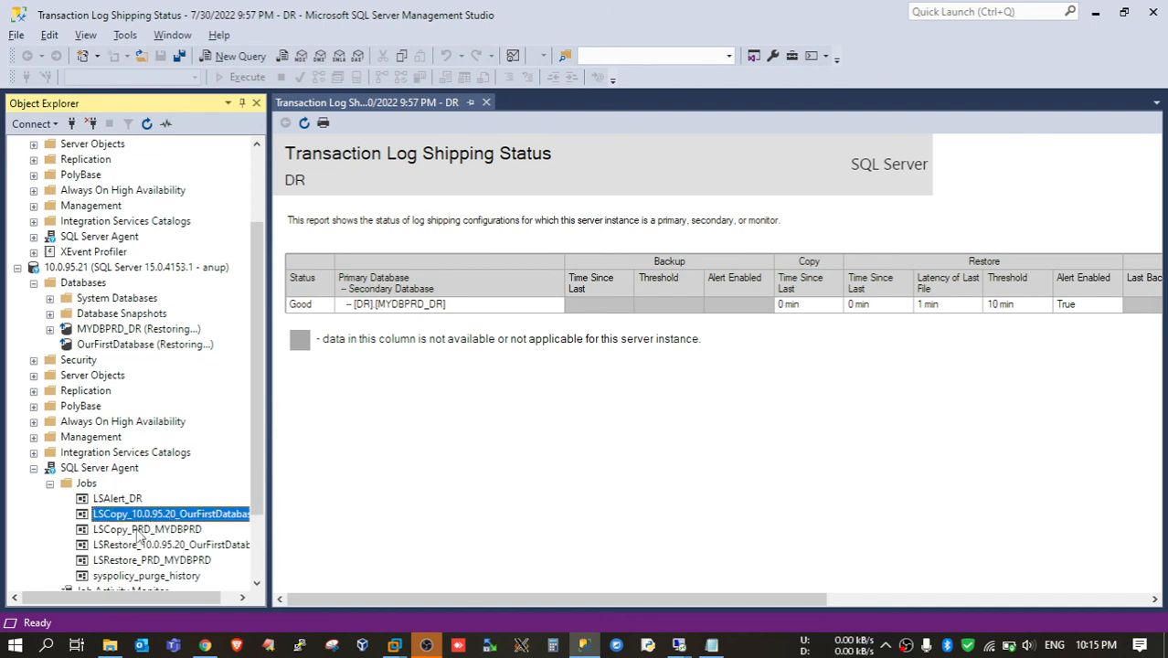
{"action": "left_click", "coordinate": [140, 545]}
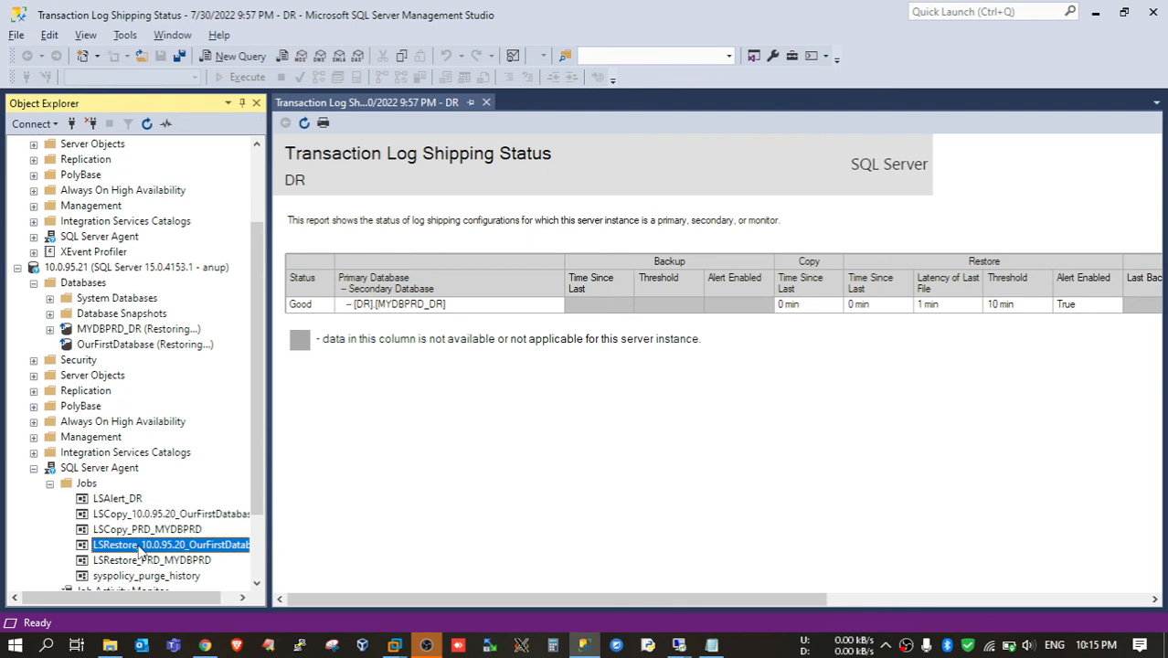
{"action": "left_click", "coordinate": [34, 467]}
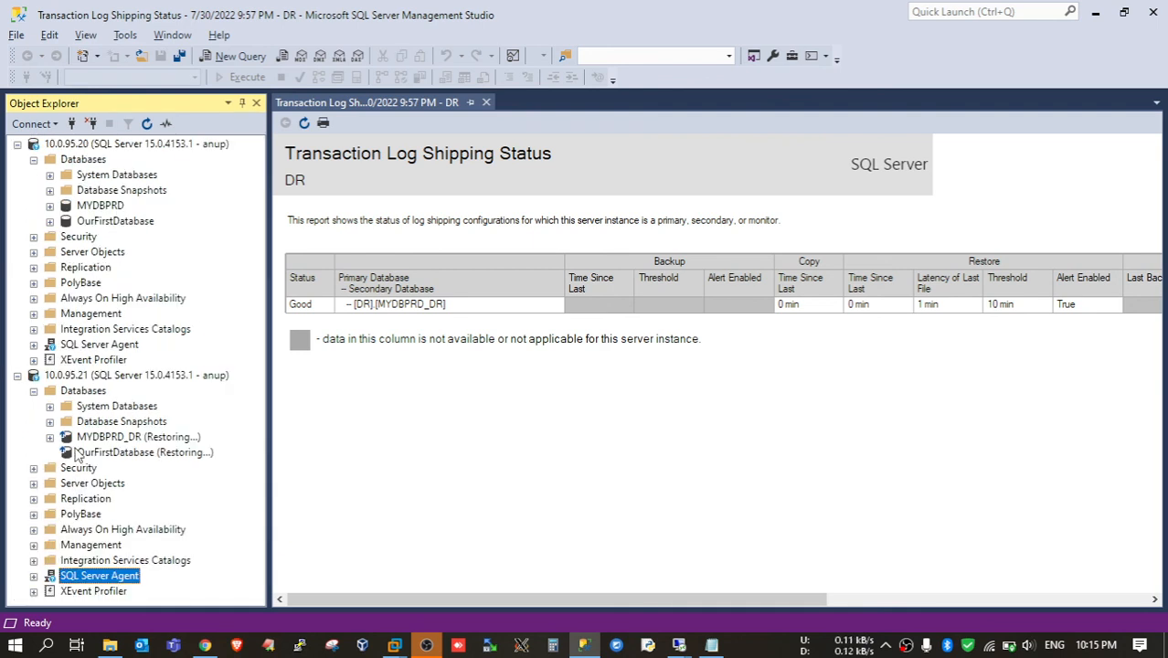
Refresh the Transaction Log Shipping Status report and examine the OurFirstDatabase row across all columns
{"action": "left_click", "coordinate": [414, 362]}
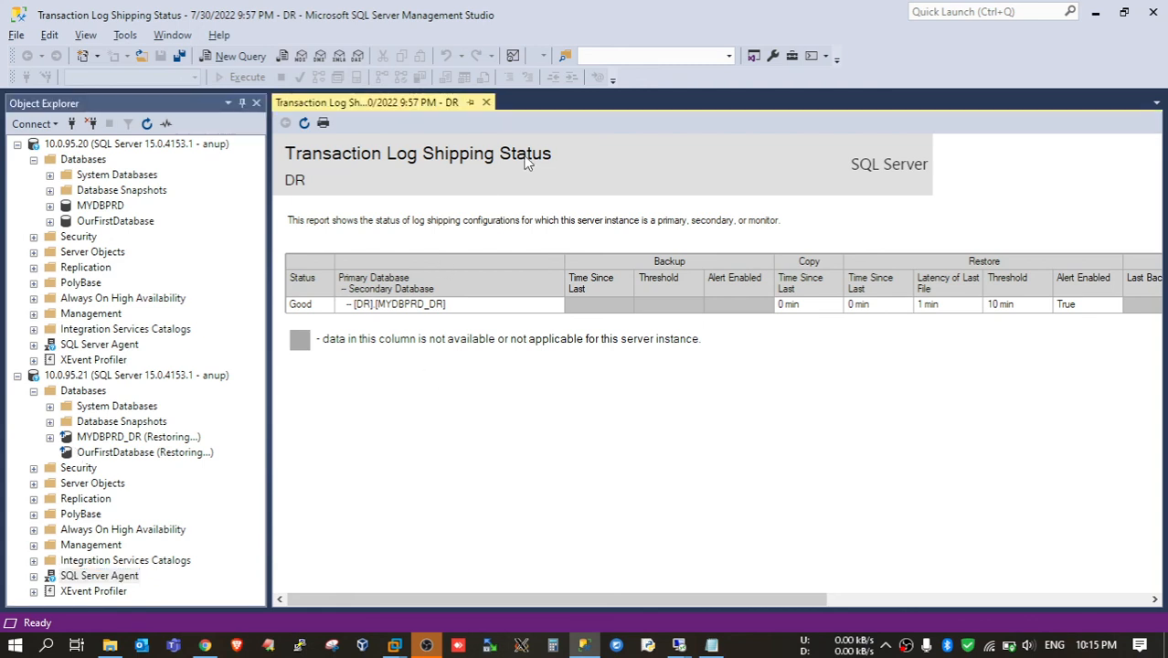
{"action": "left_click", "coordinate": [305, 124]}
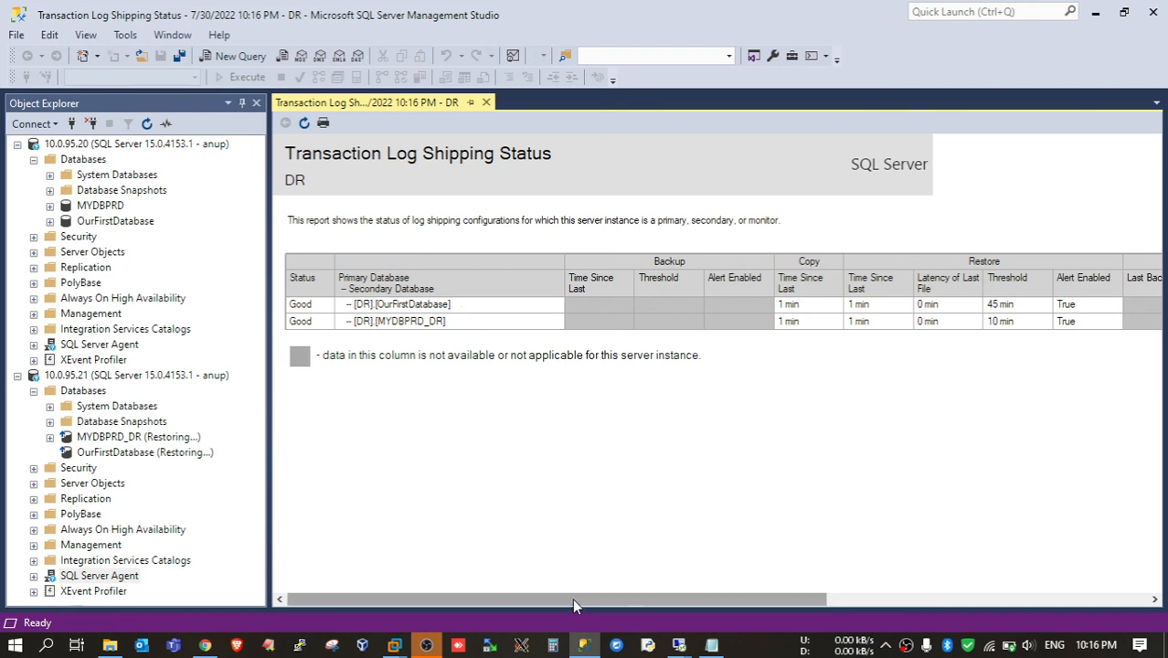
{"action": "left_click_drag", "start_coordinate": [572, 599], "coordinate": [808, 591]}
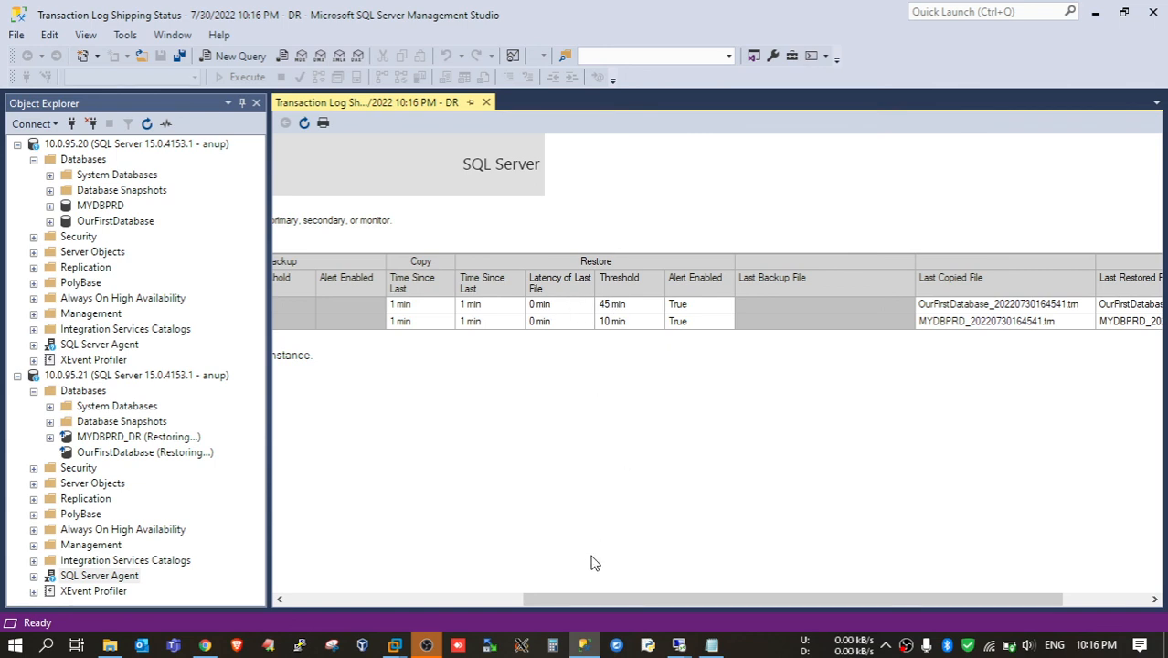
{"action": "left_click_drag", "start_coordinate": [579, 595], "coordinate": [342, 600]}
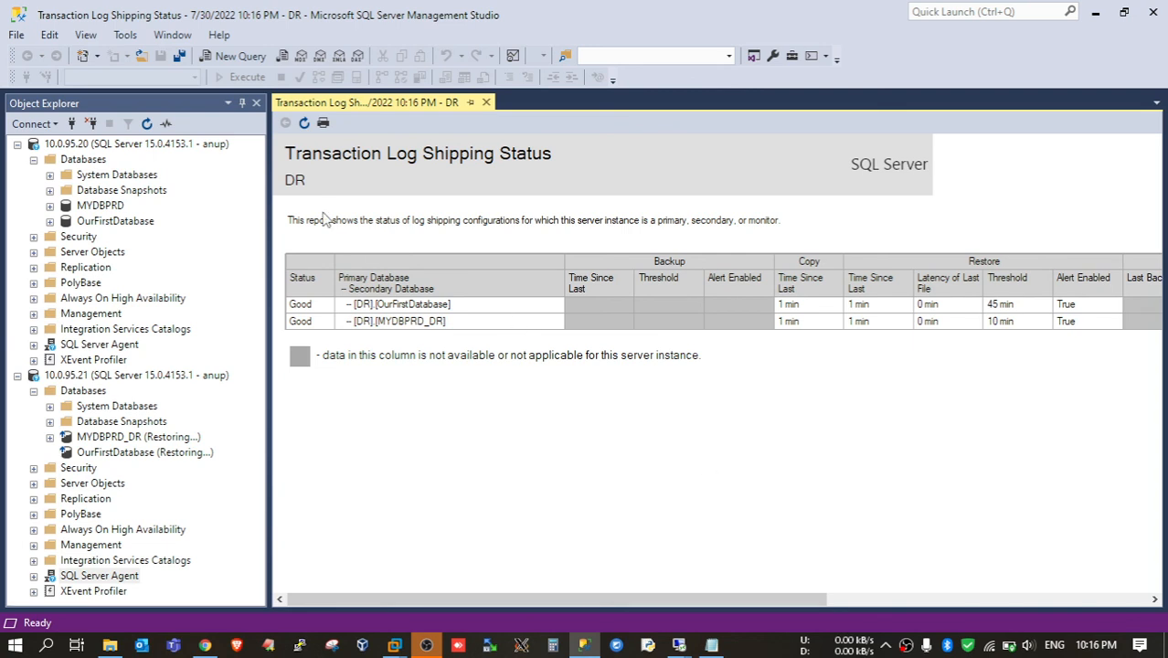
Refresh the log shipping report repeatedly and compare the last copied and last restored files of OurFirstDatabase
{"action": "left_click", "coordinate": [305, 124]}
{"action": "left_click", "coordinate": [304, 123]}
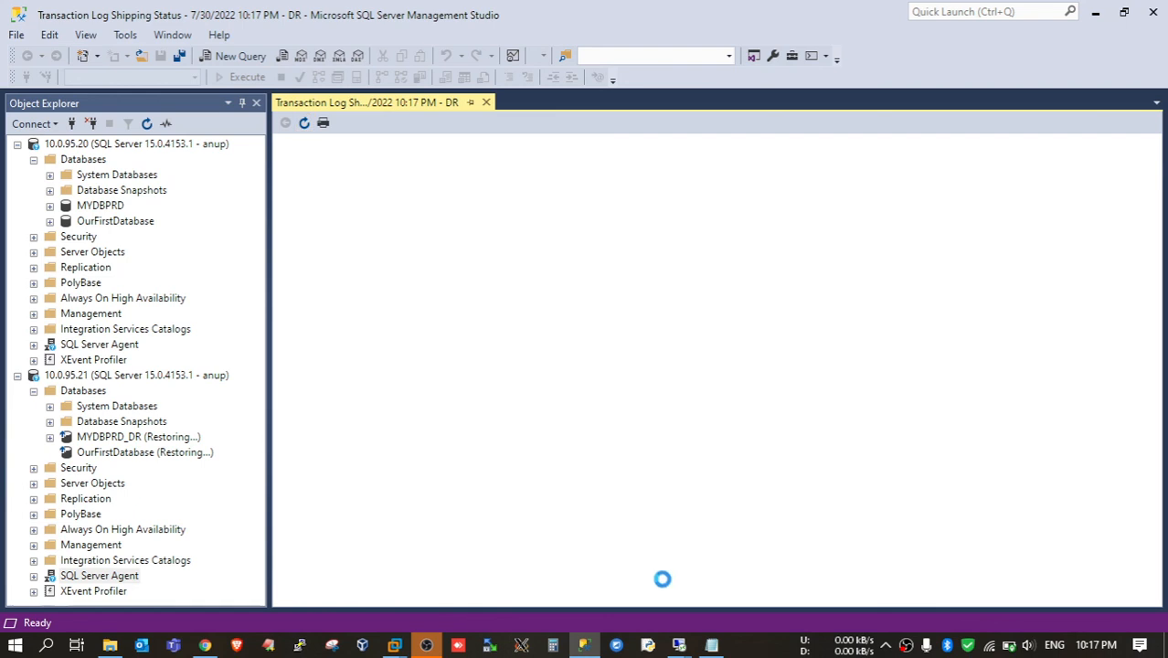
{"action": "left_click_drag", "start_coordinate": [610, 595], "coordinate": [905, 595]}
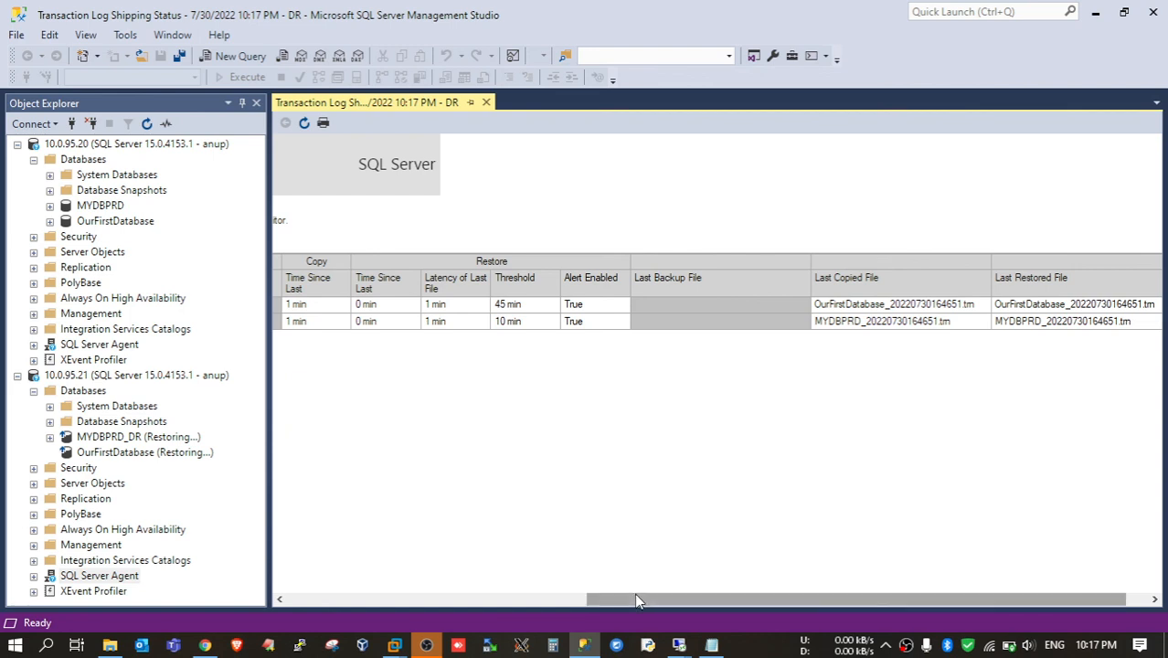
{"action": "left_click_drag", "start_coordinate": [635, 598], "coordinate": [752, 608]}
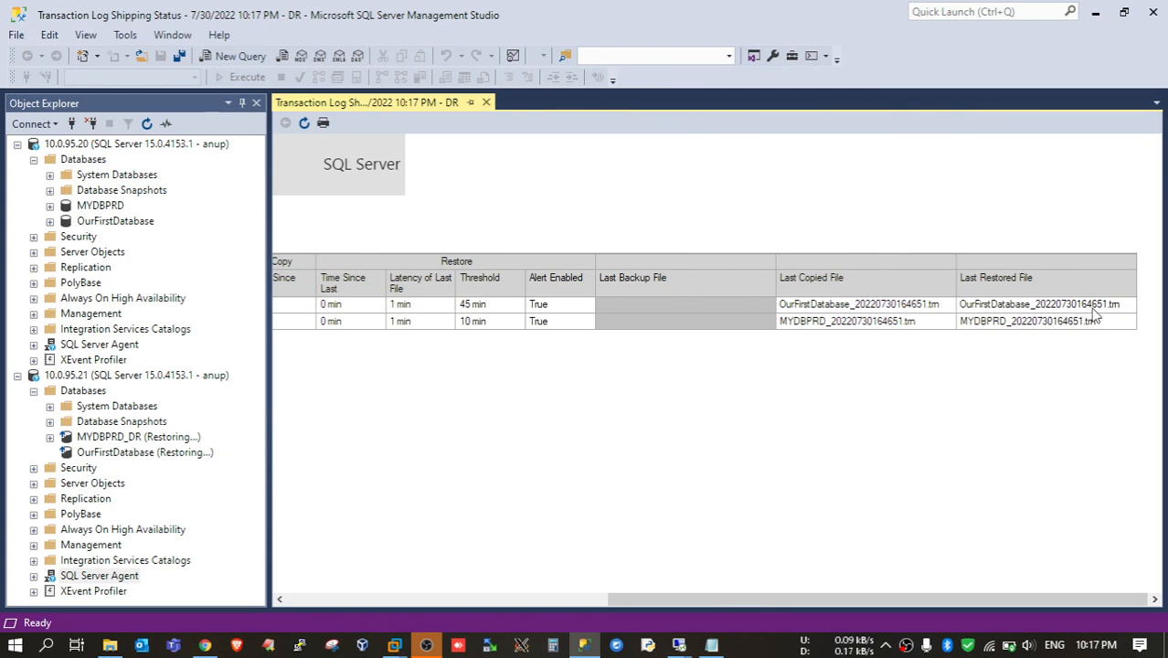
{"action": "left_click", "coordinate": [306, 124]}
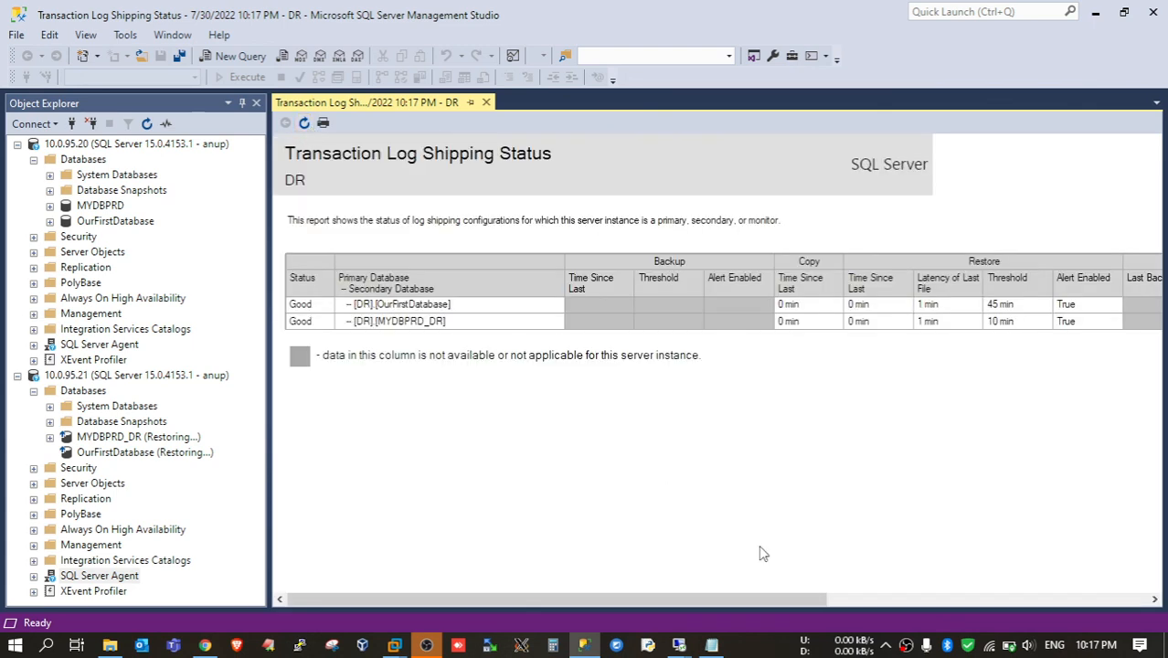
{"action": "left_click_drag", "start_coordinate": [759, 599], "coordinate": [1074, 590]}
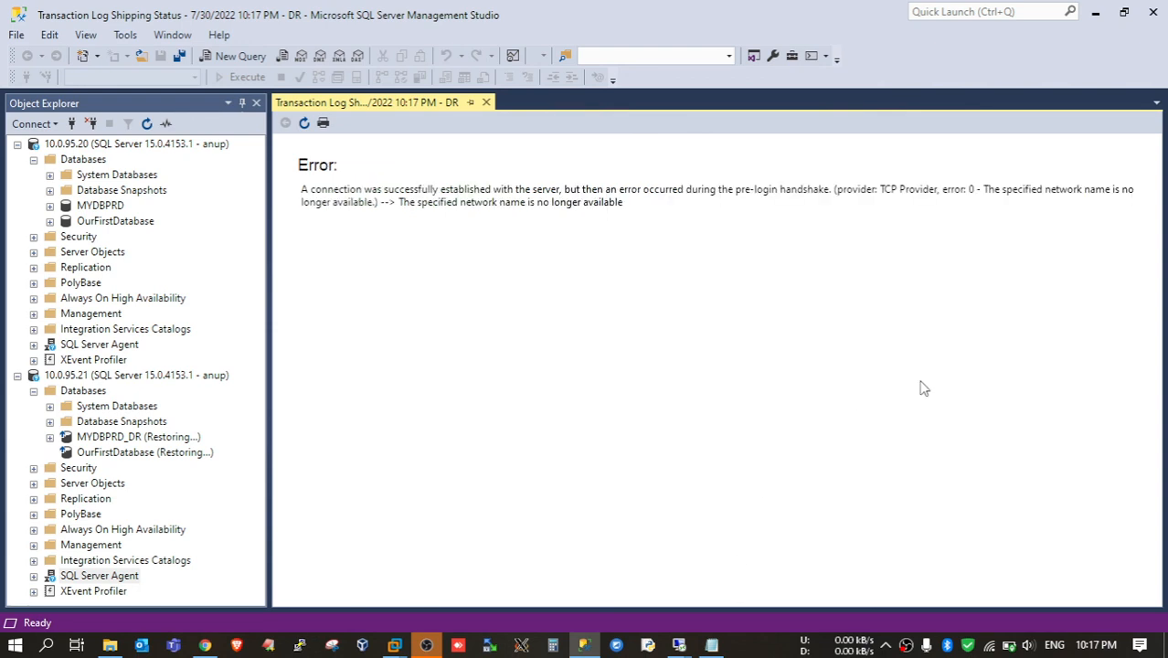
Retry refreshing the log shipping report and check the remote desktop session of 10.0.95.21
{"action": "left_click", "coordinate": [304, 124]}
{"action": "mouse_move", "coordinate": [679, 645]}
{"action": "left_click", "coordinate": [741, 596]}
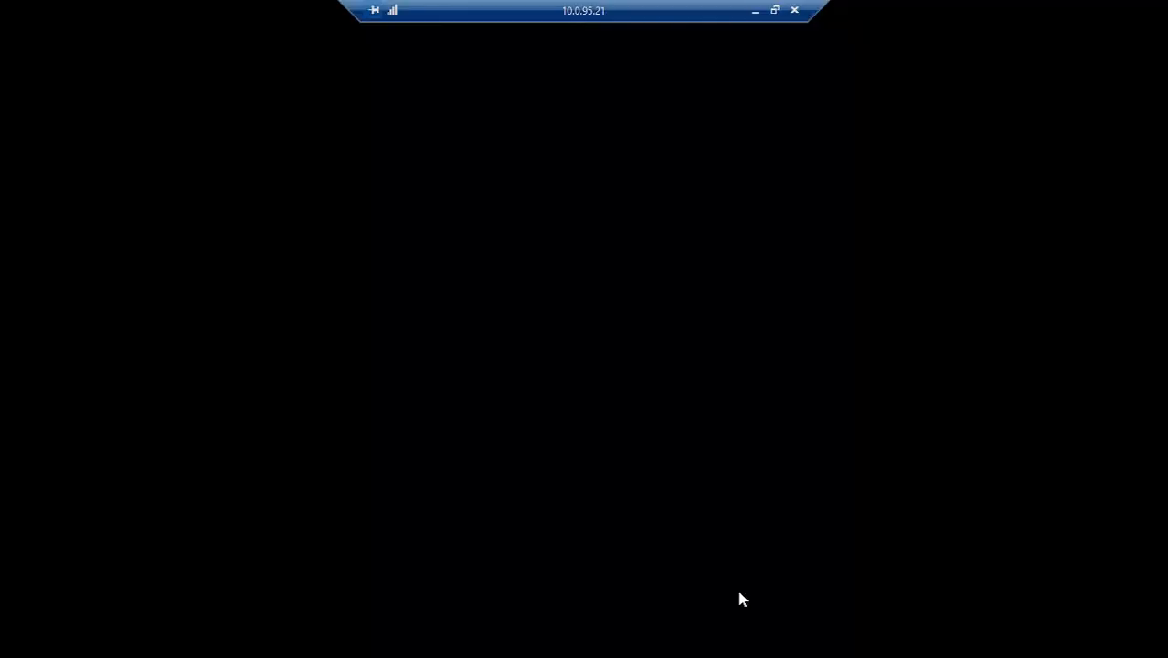
{"action": "left_click", "coordinate": [754, 11]}
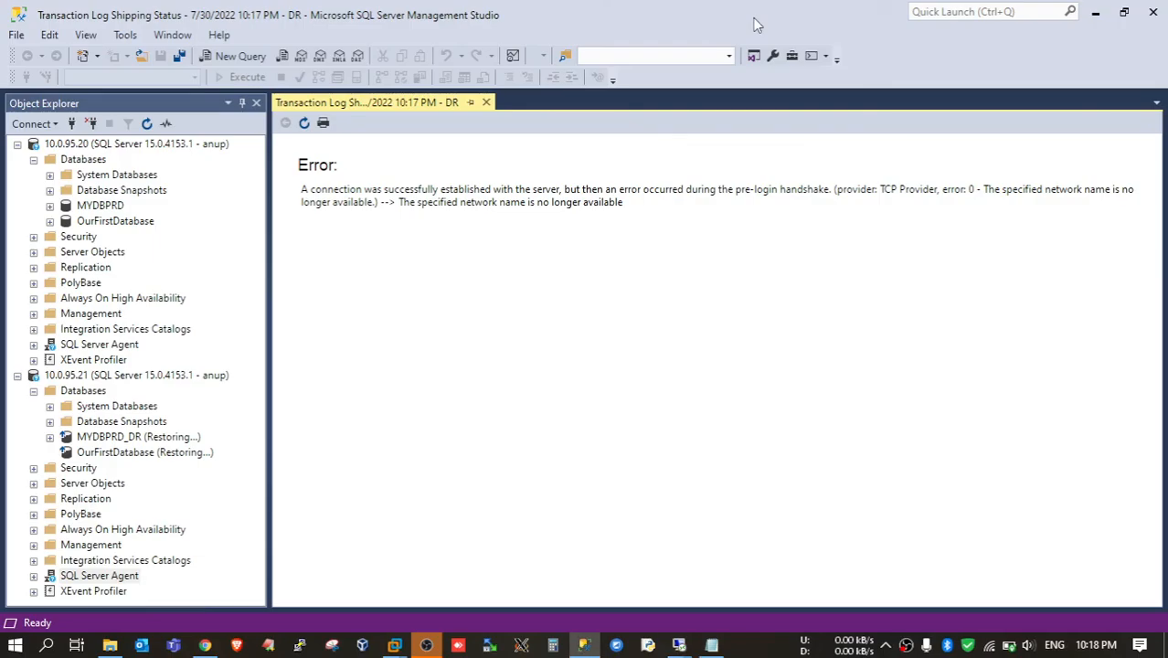
Reopen the Transaction Log Shipping Status report for server 10.0.95.21 and examine the last copied and restored files
{"action": "left_click", "coordinate": [486, 102]}
{"action": "left_click", "coordinate": [80, 376]}
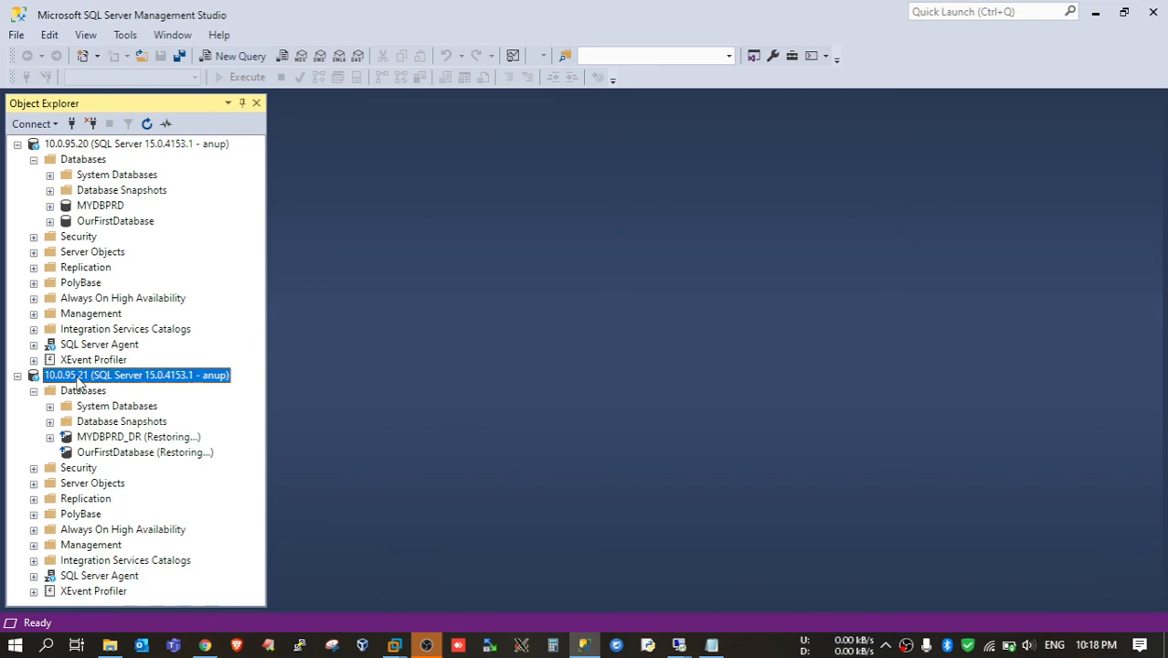
{"action": "right_click", "coordinate": [79, 377]}
{"action": "mouse_move", "coordinate": [201, 579]}
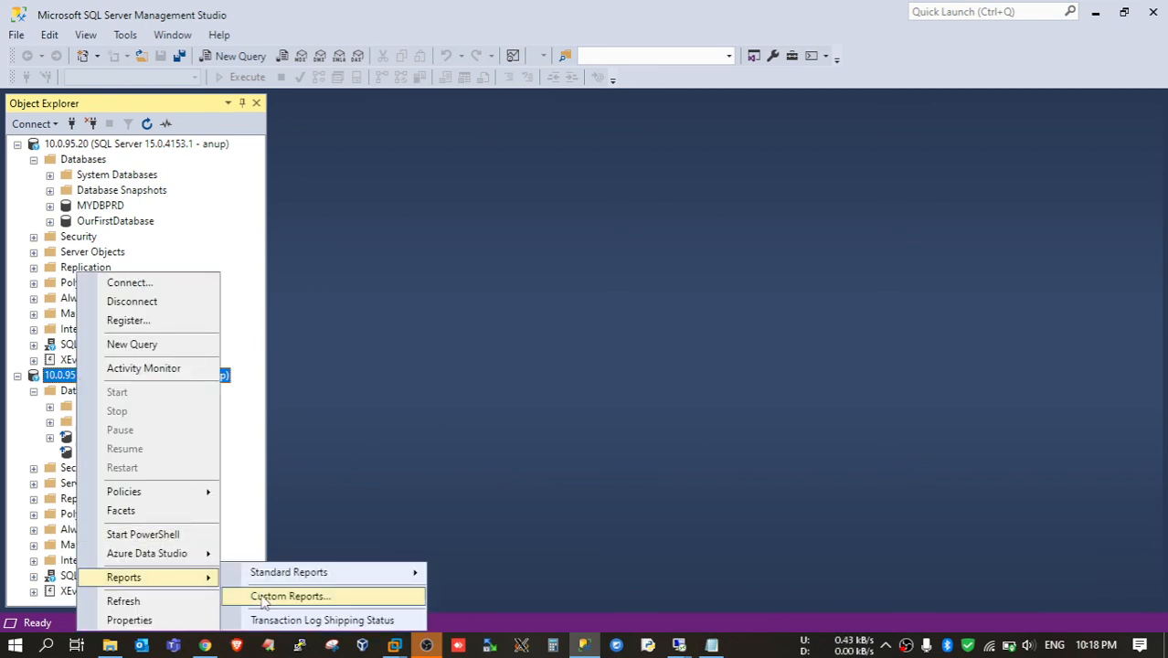
{"action": "left_click", "coordinate": [275, 620]}
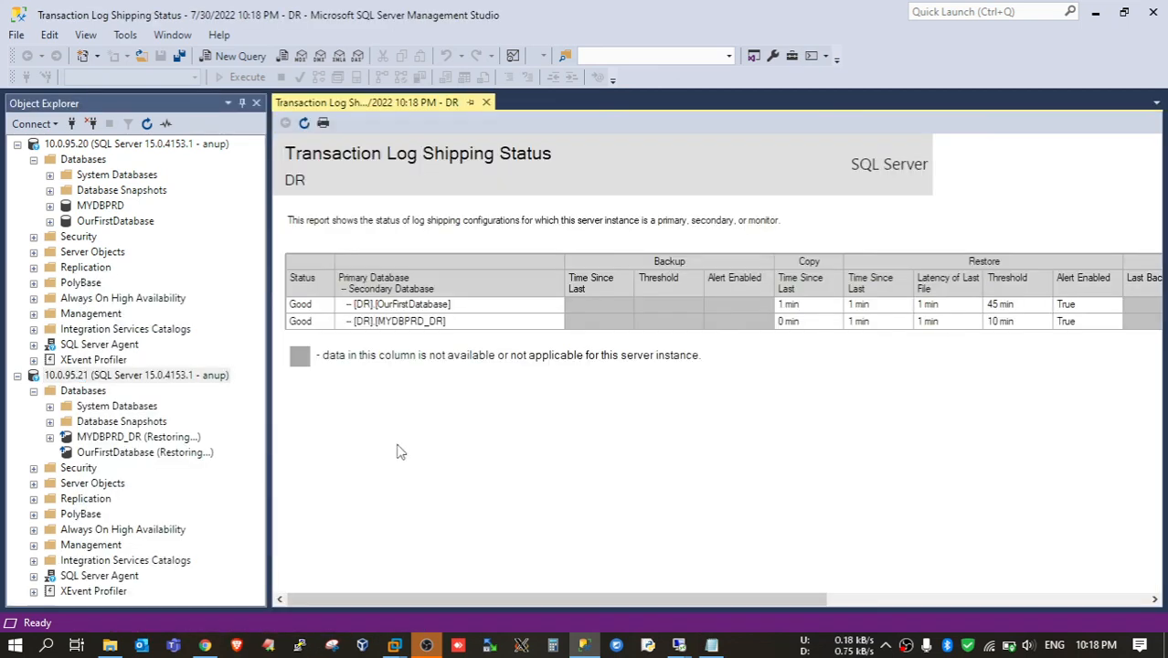
{"action": "left_click_drag", "start_coordinate": [674, 598], "coordinate": [1111, 598]}
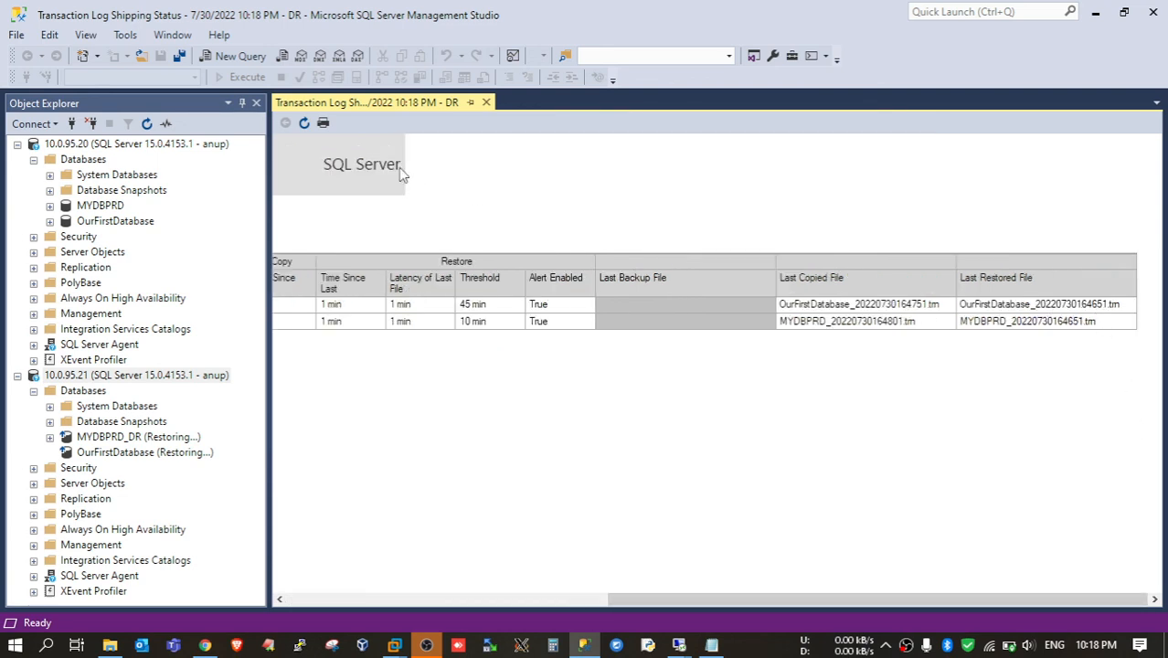
Refresh the Transaction Log Shipping Status report and check the last copied and last restored files of both secondary databases
{"action": "left_click", "coordinate": [305, 123]}
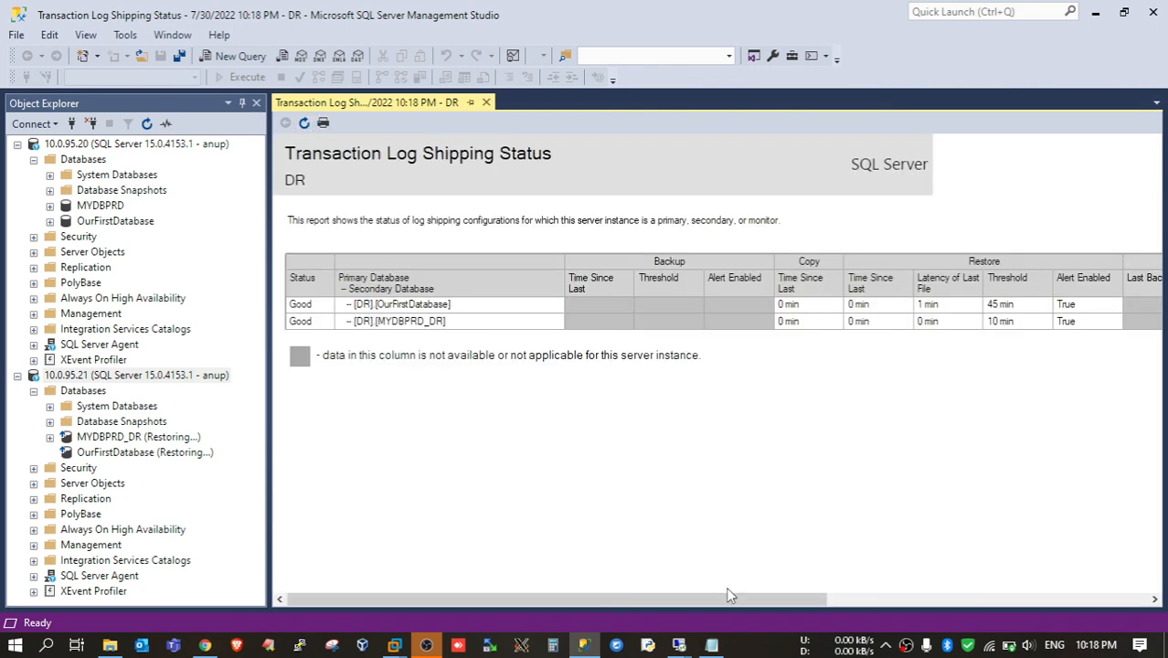
{"action": "left_click_drag", "start_coordinate": [729, 595], "coordinate": [1049, 598]}
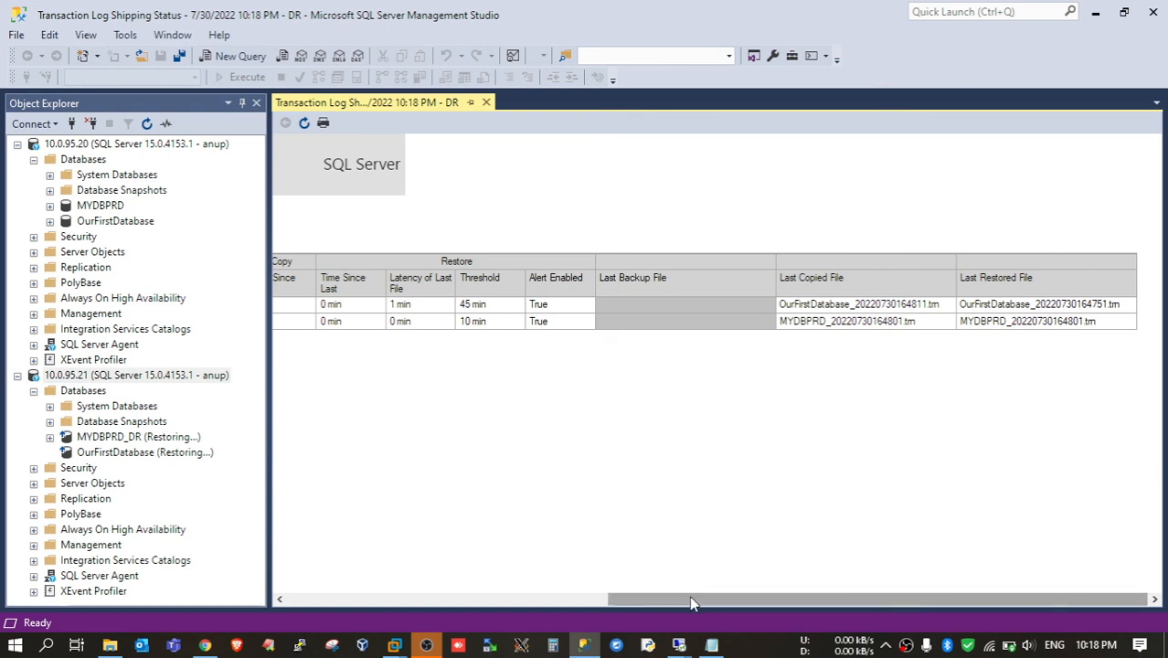
Switch to the remote desktop session of 10.0.95.21 and refresh the ReplicationDirectory\OurFirstDatabase folder
{"action": "mouse_move", "coordinate": [684, 647]}
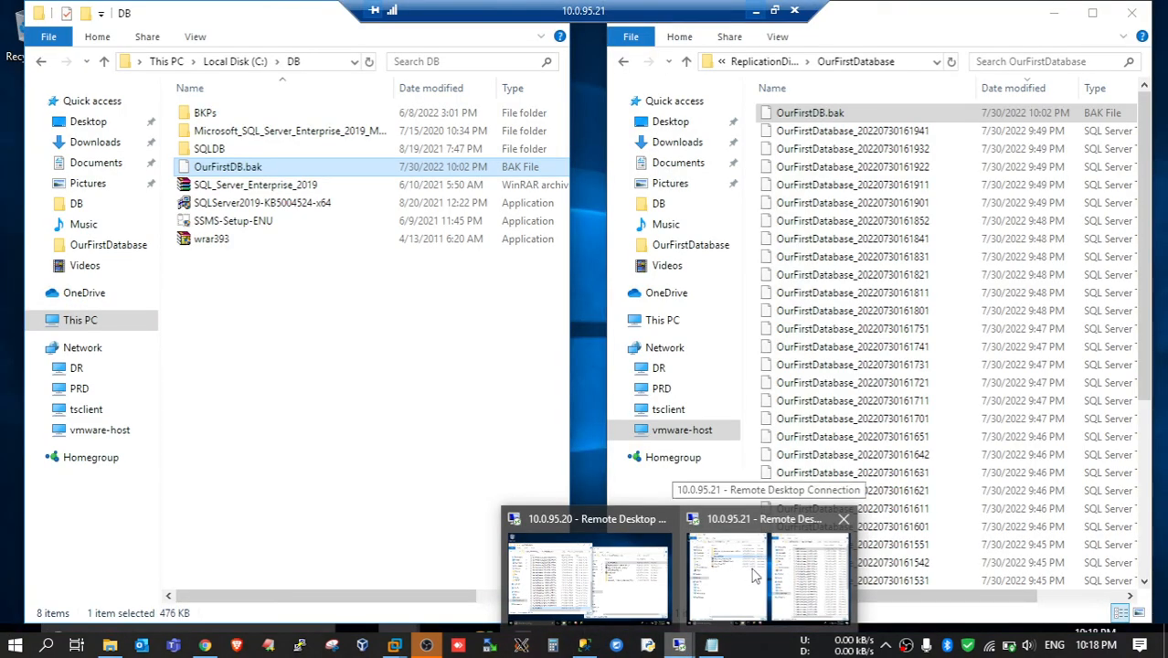
{"action": "left_click", "coordinate": [754, 575]}
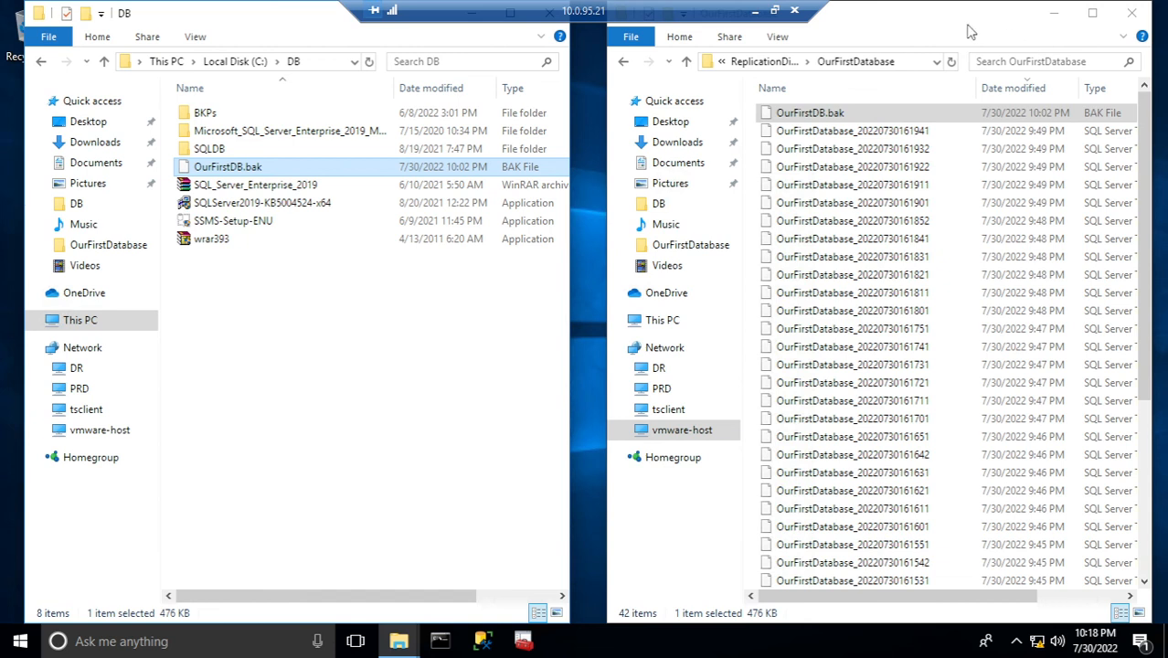
{"action": "left_click", "coordinate": [902, 66]}
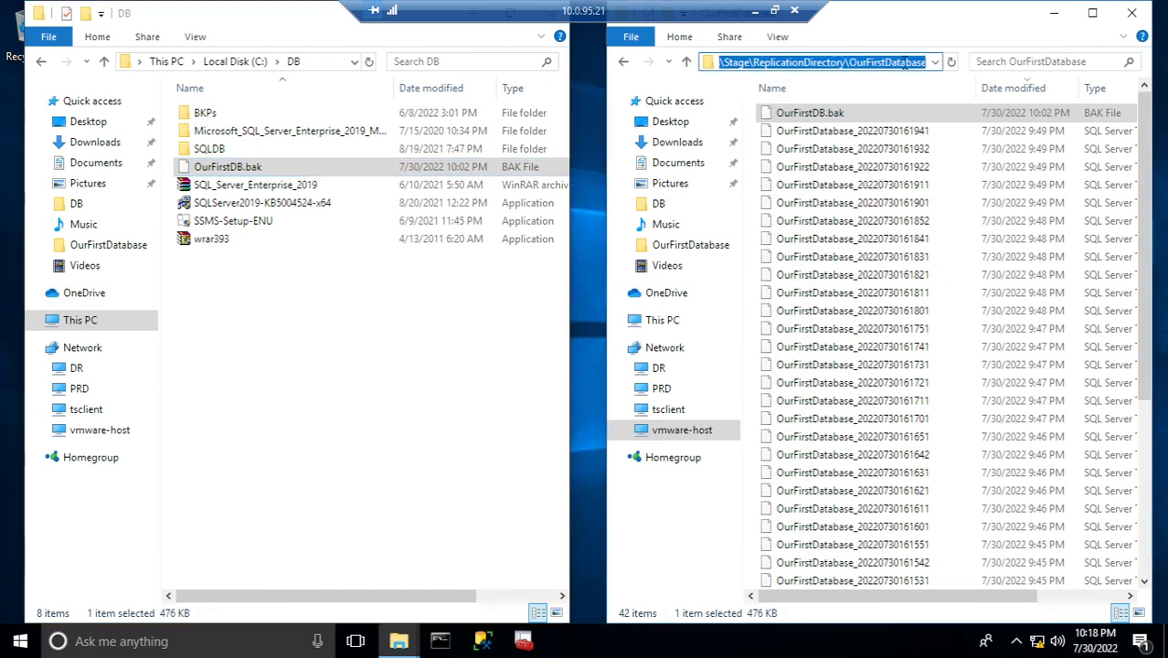
{"action": "left_click", "coordinate": [868, 137]}
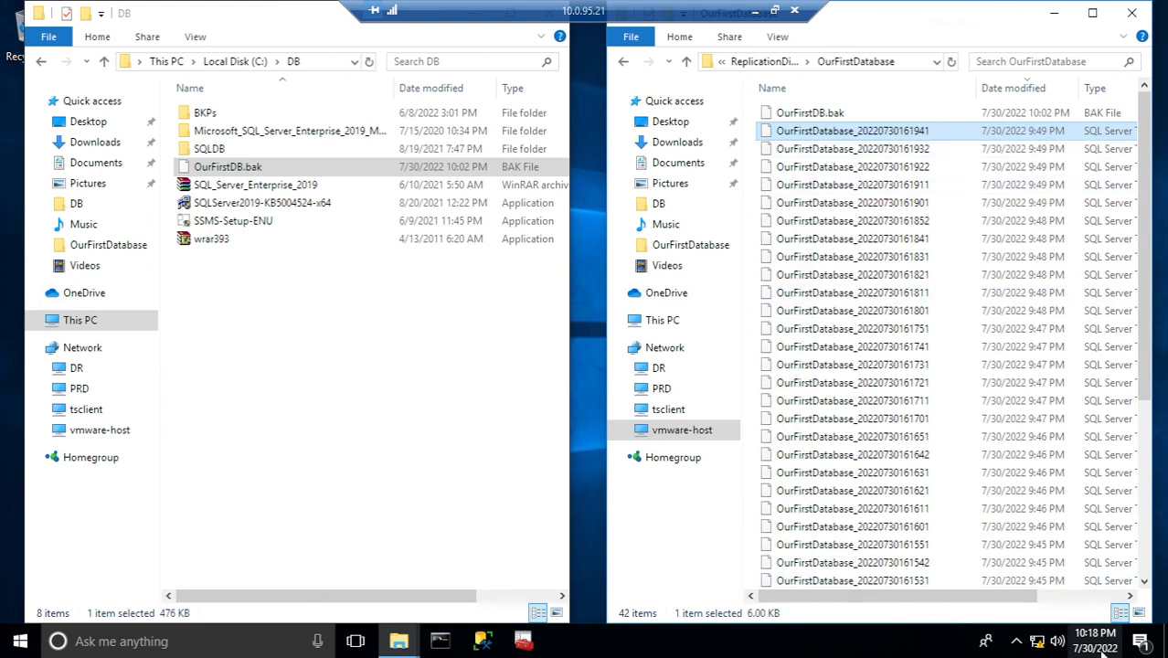
{"action": "left_click", "coordinate": [951, 62]}
Examine the names and modification times of the newest transaction log backups in the OurFirstDatabase folder
{"action": "left_click", "coordinate": [928, 172]}
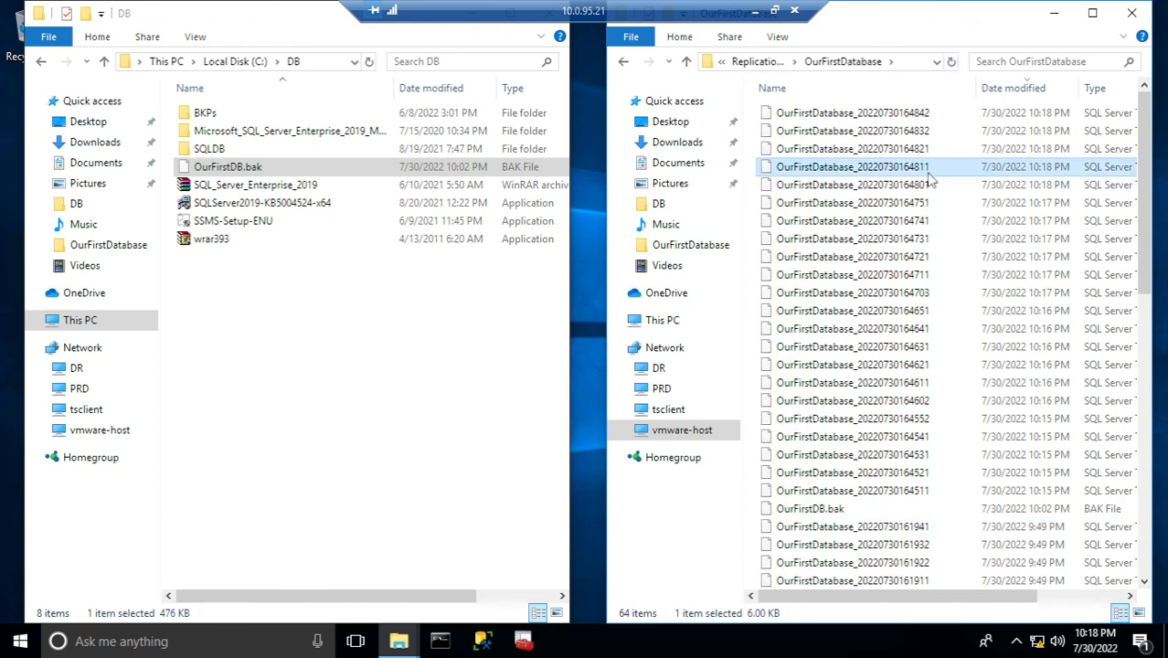
{"action": "key", "text": "Down"}
{"action": "key", "text": "Up"}
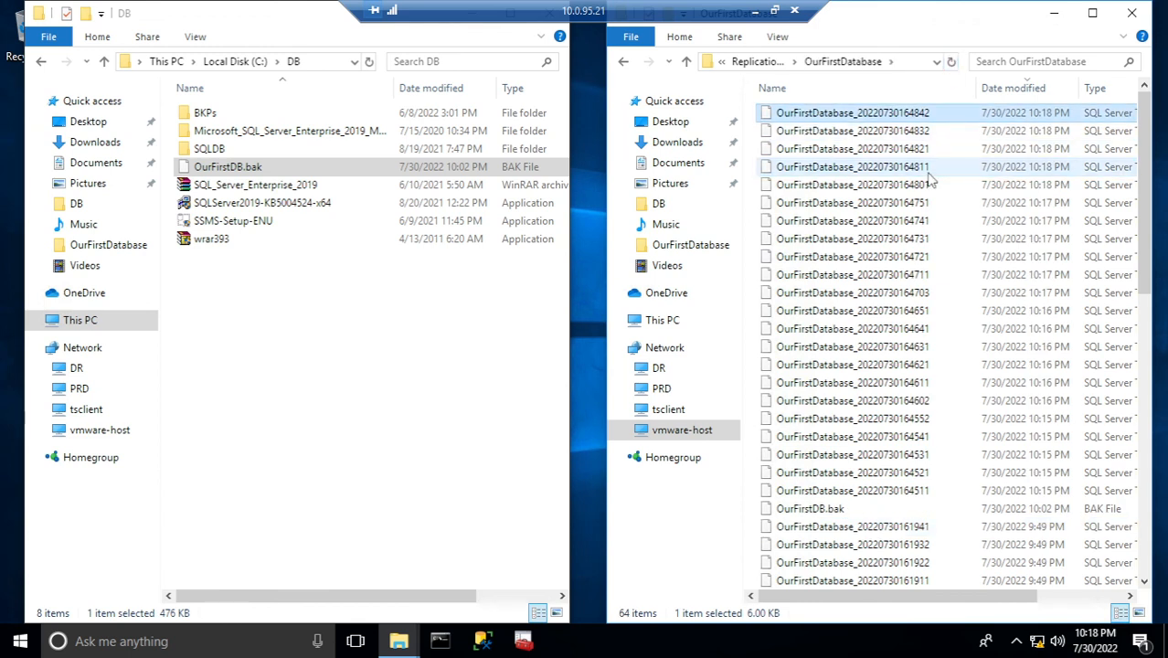
{"action": "key", "text": "Down"}
{"action": "key", "text": "Down"}
{"action": "key", "text": "Down"}
{"action": "key", "text": "Down"}
{"action": "key", "text": "Down"}
{"action": "key", "text": "Down"}
{"action": "key", "text": "Down"}
{"action": "key", "text": "Down"}
{"action": "key", "text": "Up"}
{"action": "key", "text": "Up"}
{"action": "key", "text": "Up"}
{"action": "key", "text": "Up"}
{"action": "key", "text": "Up"}
{"action": "key", "text": "Up"}
{"action": "key", "text": "Up"}
{"action": "key", "text": "Up"}
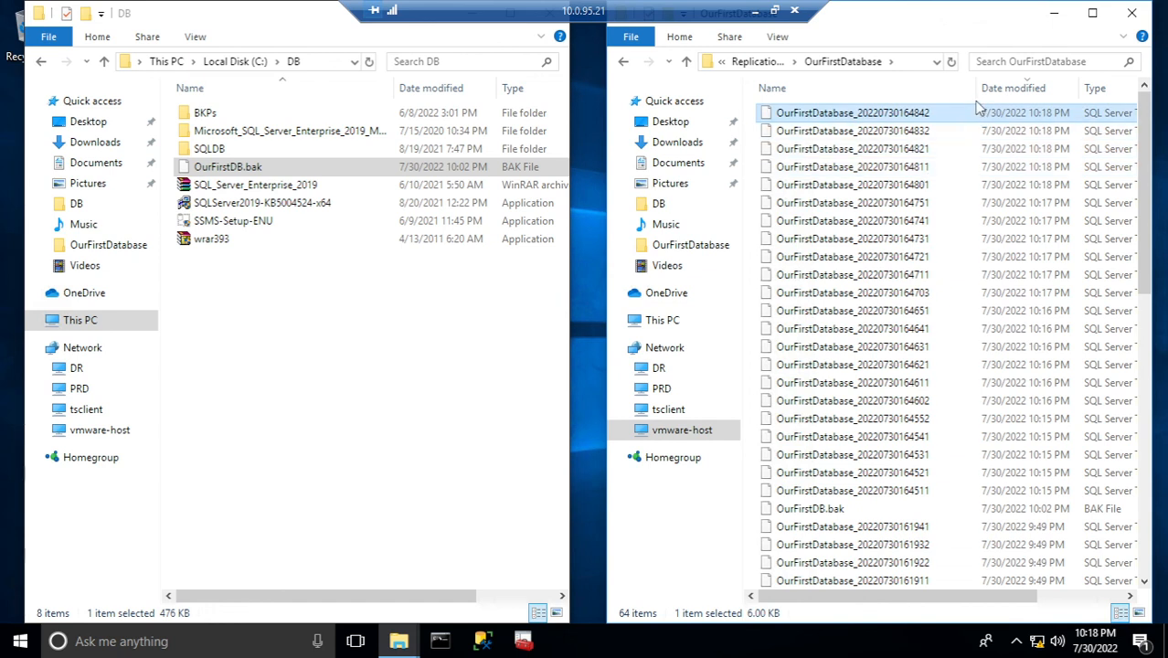
{"action": "left_click_drag", "start_coordinate": [975, 95], "coordinate": [951, 95]}
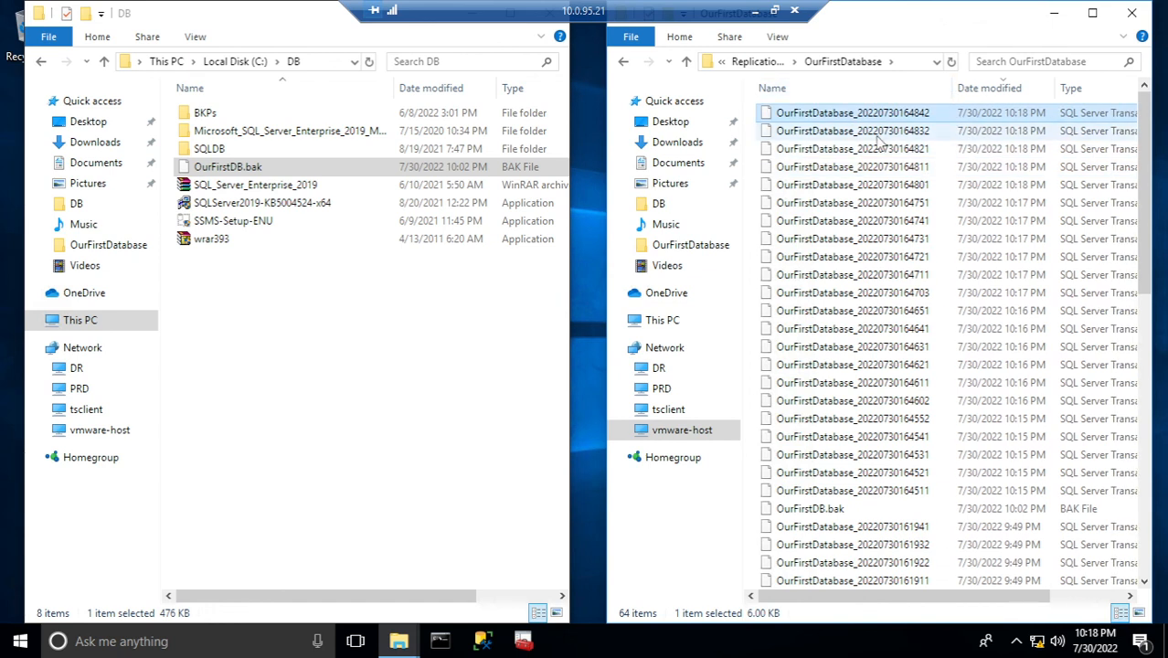
Open the DR subfolder of OurFirstDatabase and examine the transaction log files copied there
{"action": "scroll", "coordinate": [879, 138], "scroll_direction": "down", "scroll_amount": 12}
{"action": "key", "text": "End"}
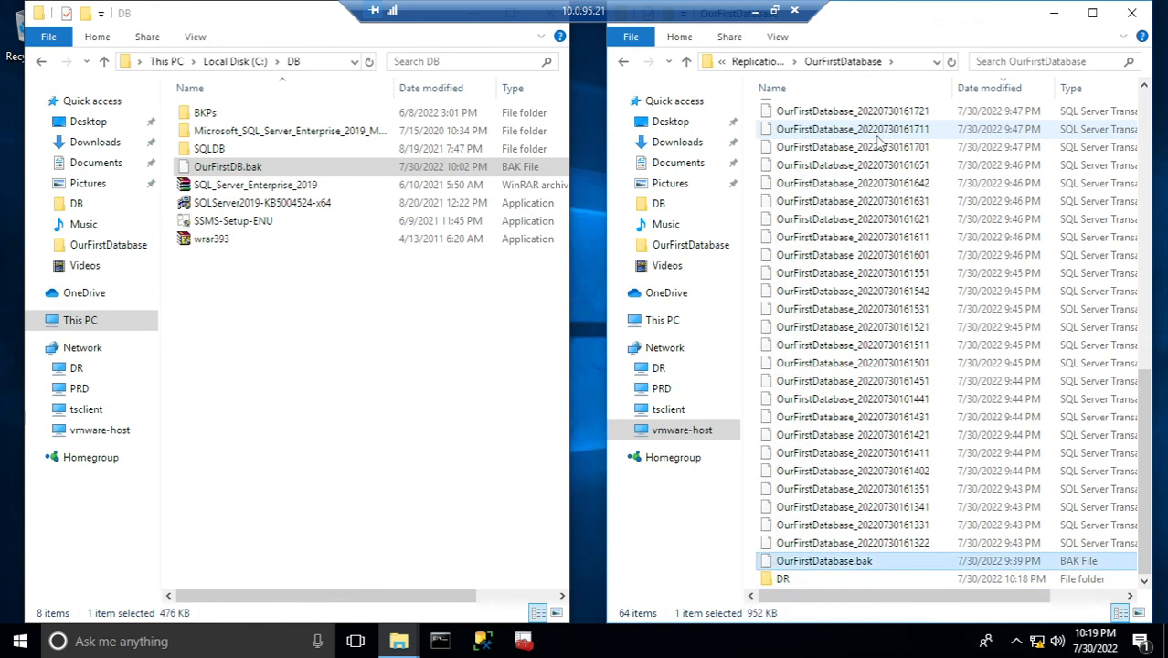
{"action": "key", "text": "Return"}
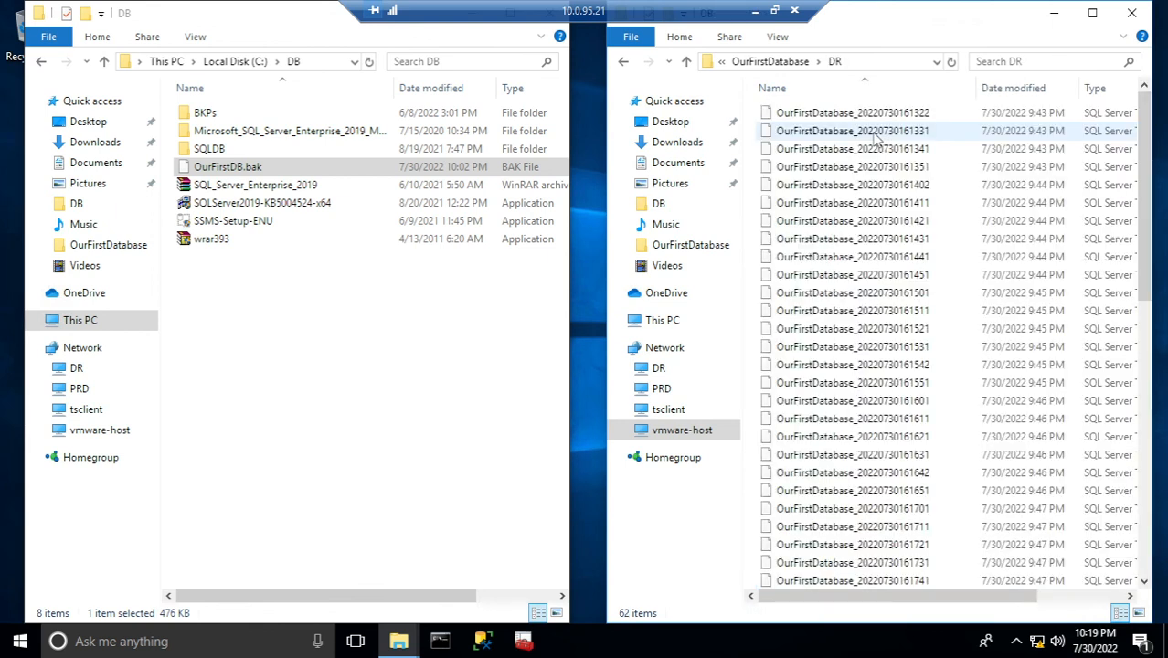
{"action": "left_click", "coordinate": [856, 118]}
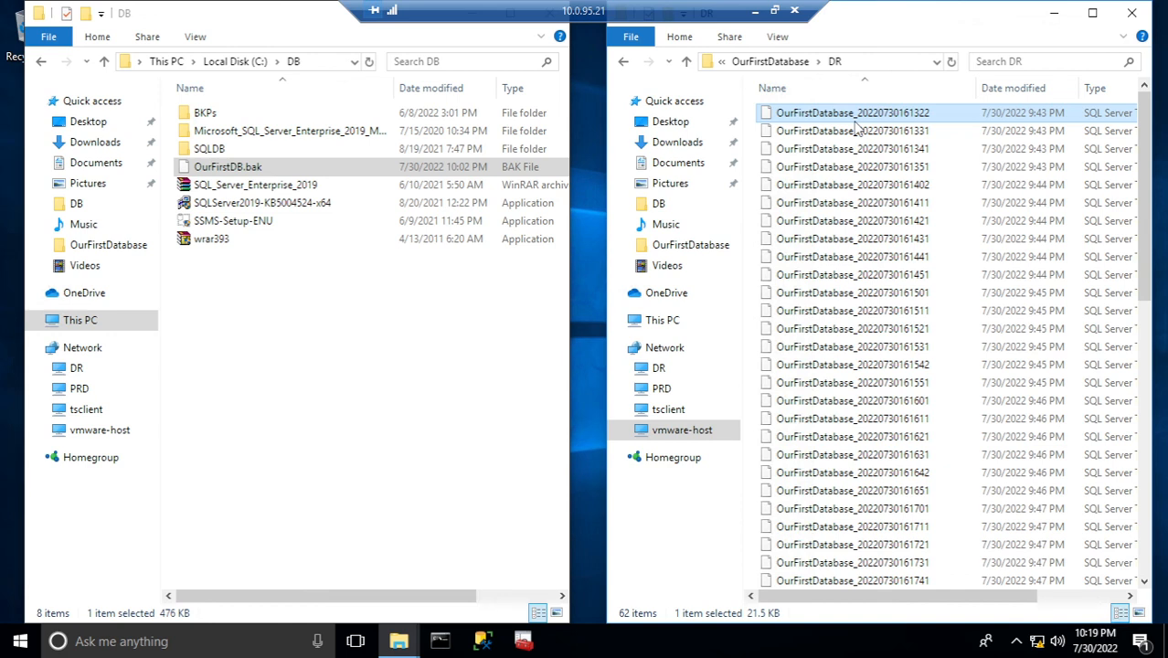
Return to the log shipping report in SQL Server Management Studio, review its status columns, and select OurFirstDatabase on server 10.0.95.21
{"action": "left_click", "coordinate": [753, 12]}
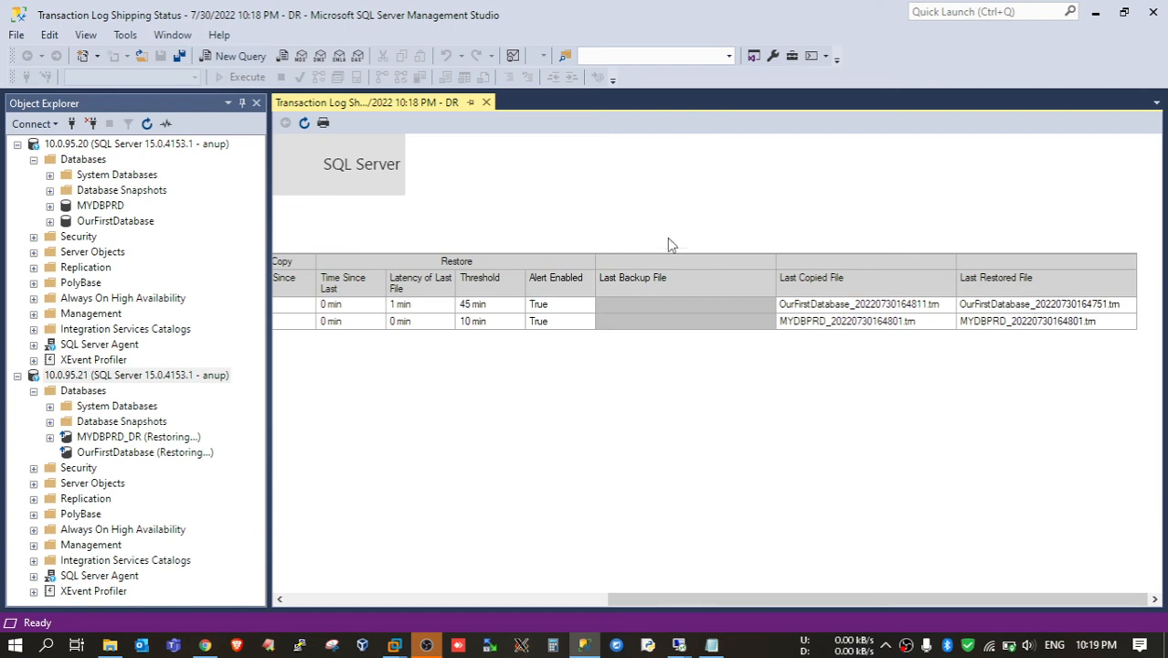
{"action": "left_click_drag", "start_coordinate": [692, 599], "coordinate": [372, 599]}
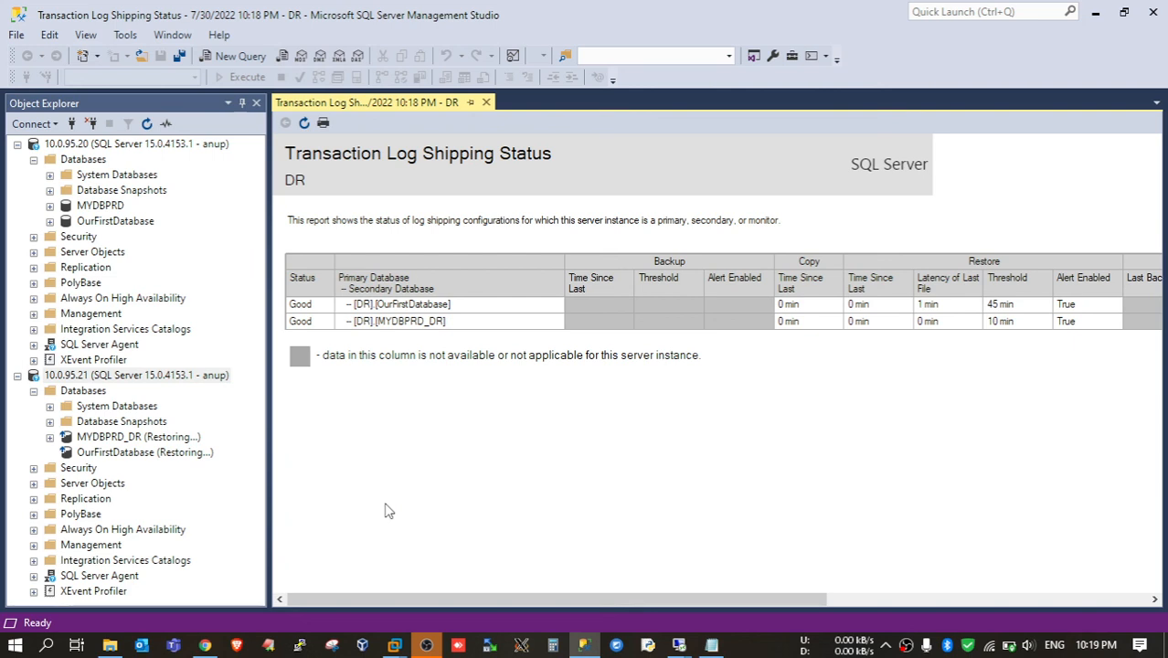
{"action": "left_click", "coordinate": [183, 454]}
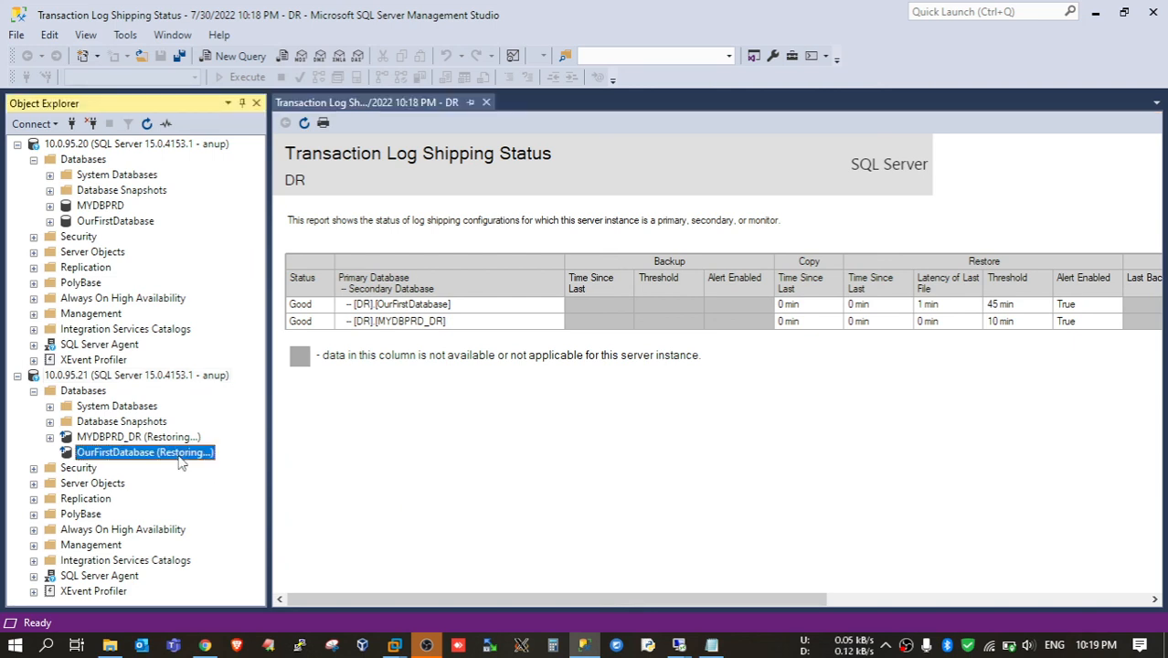